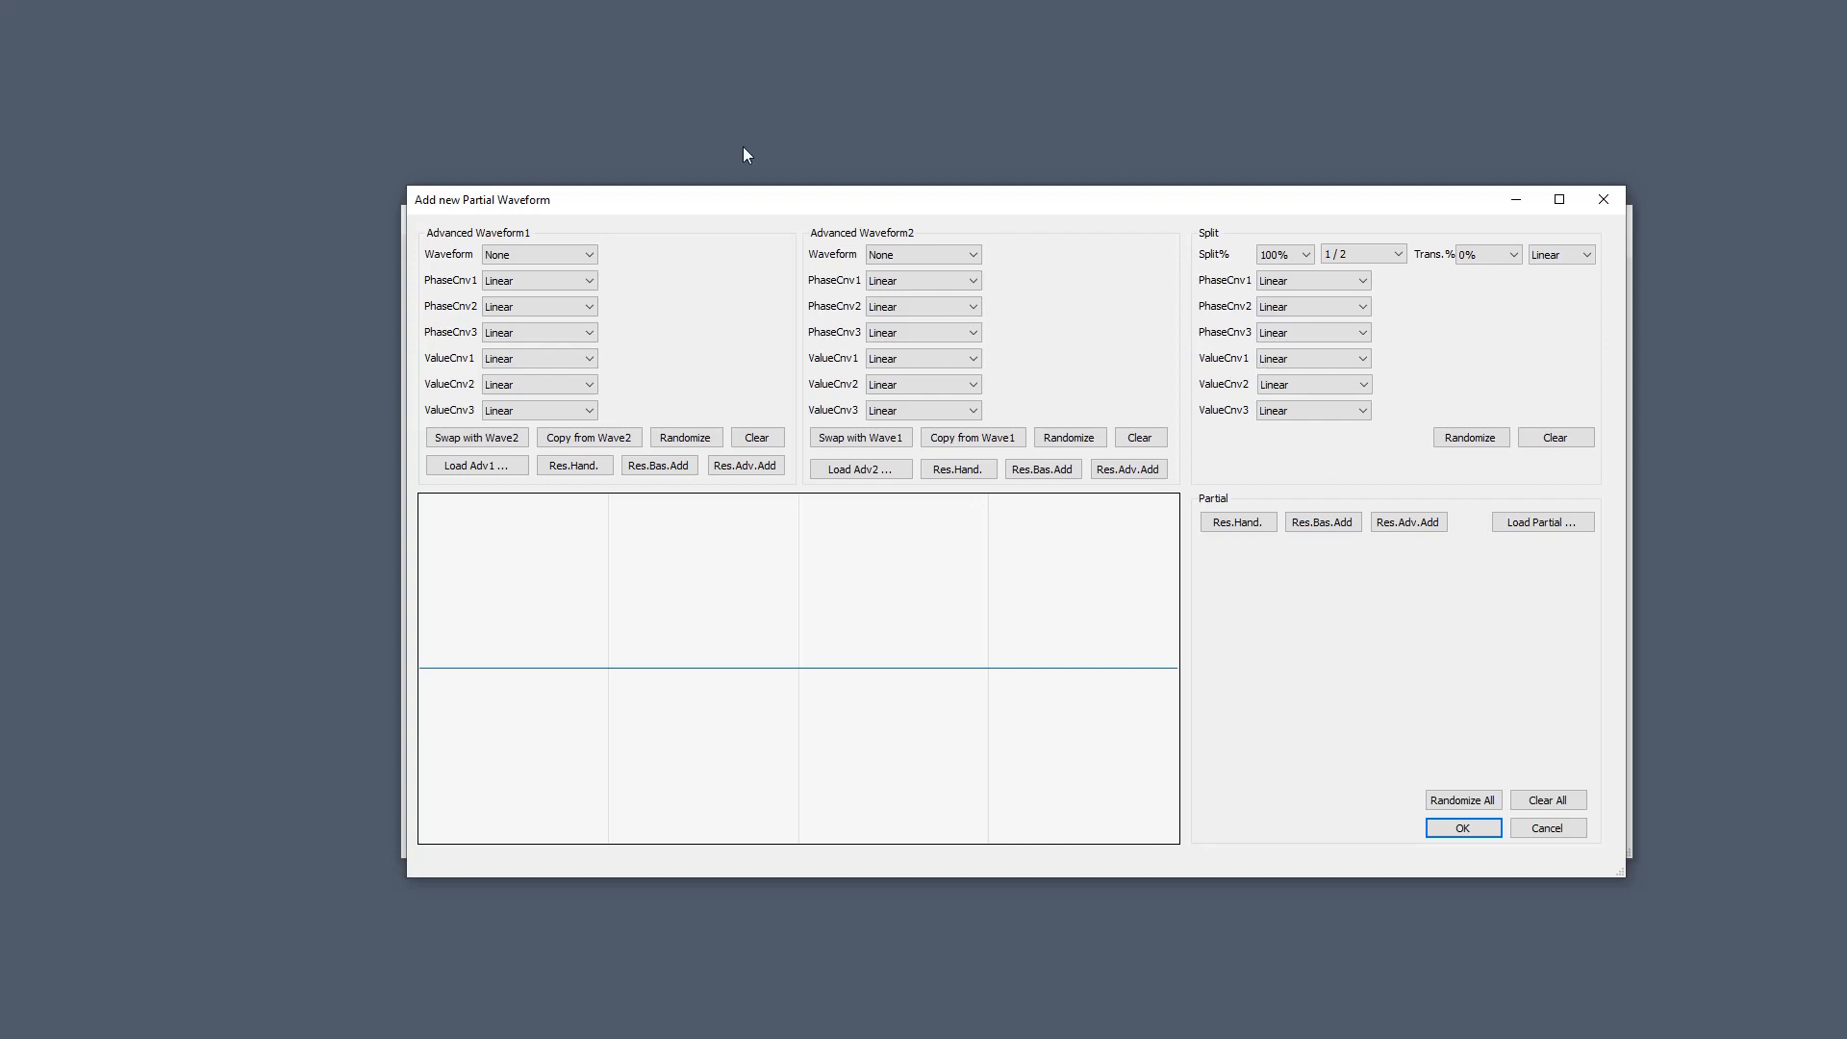
Set Waveform1's shape to Sine and Waveform2's shape to Triangle.
{"action": "left_click", "coordinate": [539, 255]}
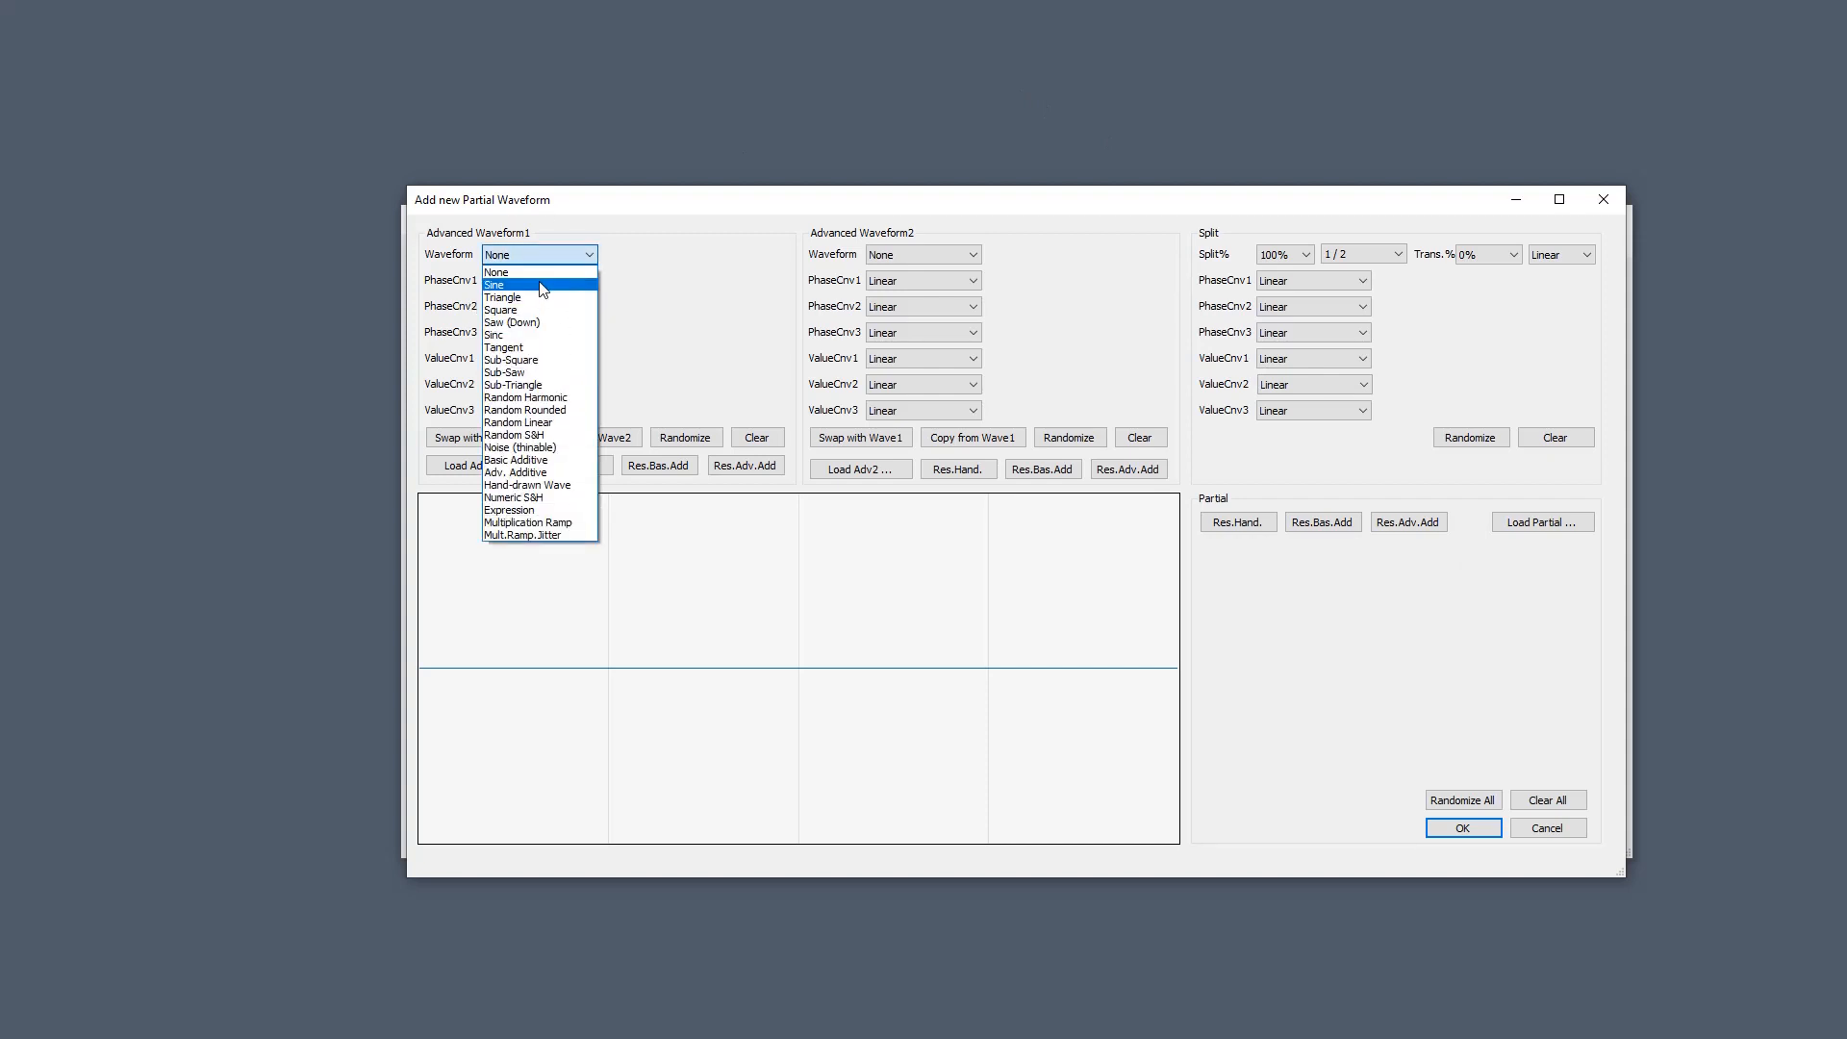
{"action": "left_click", "coordinate": [541, 285]}
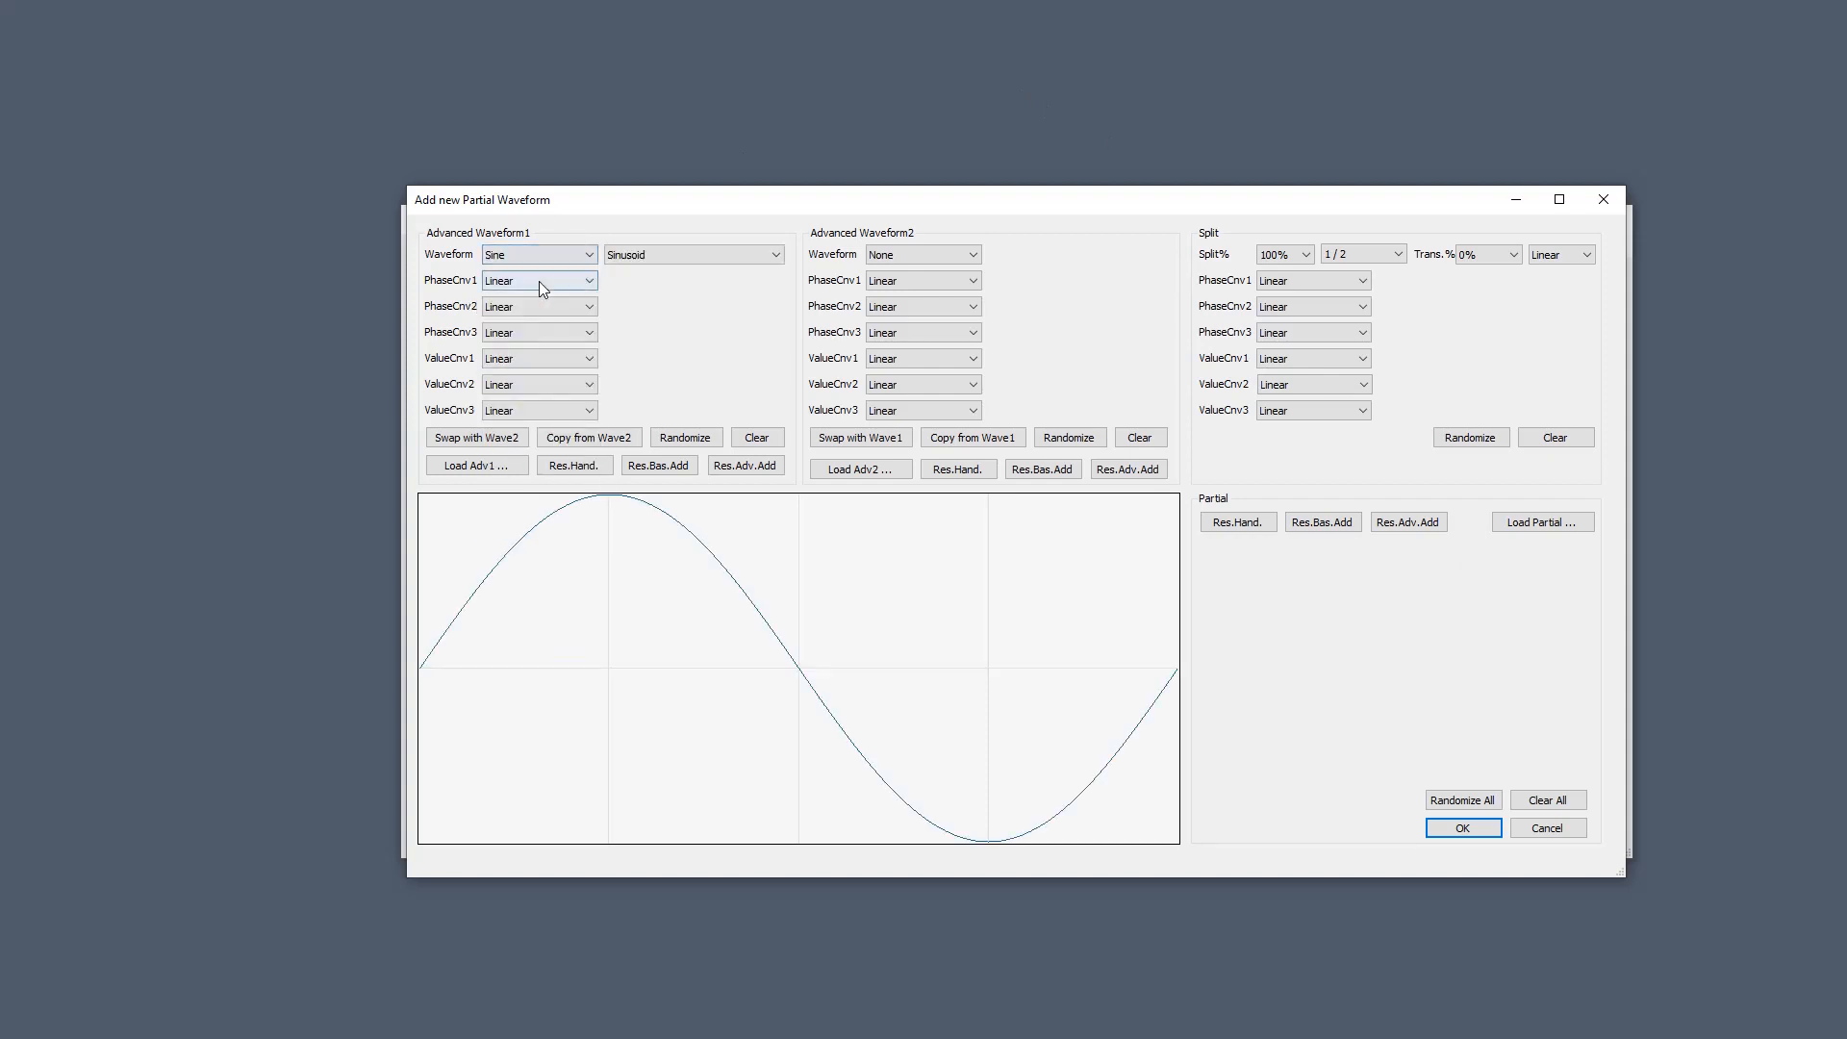
{"action": "left_click", "coordinate": [906, 254]}
{"action": "left_click", "coordinate": [901, 294]}
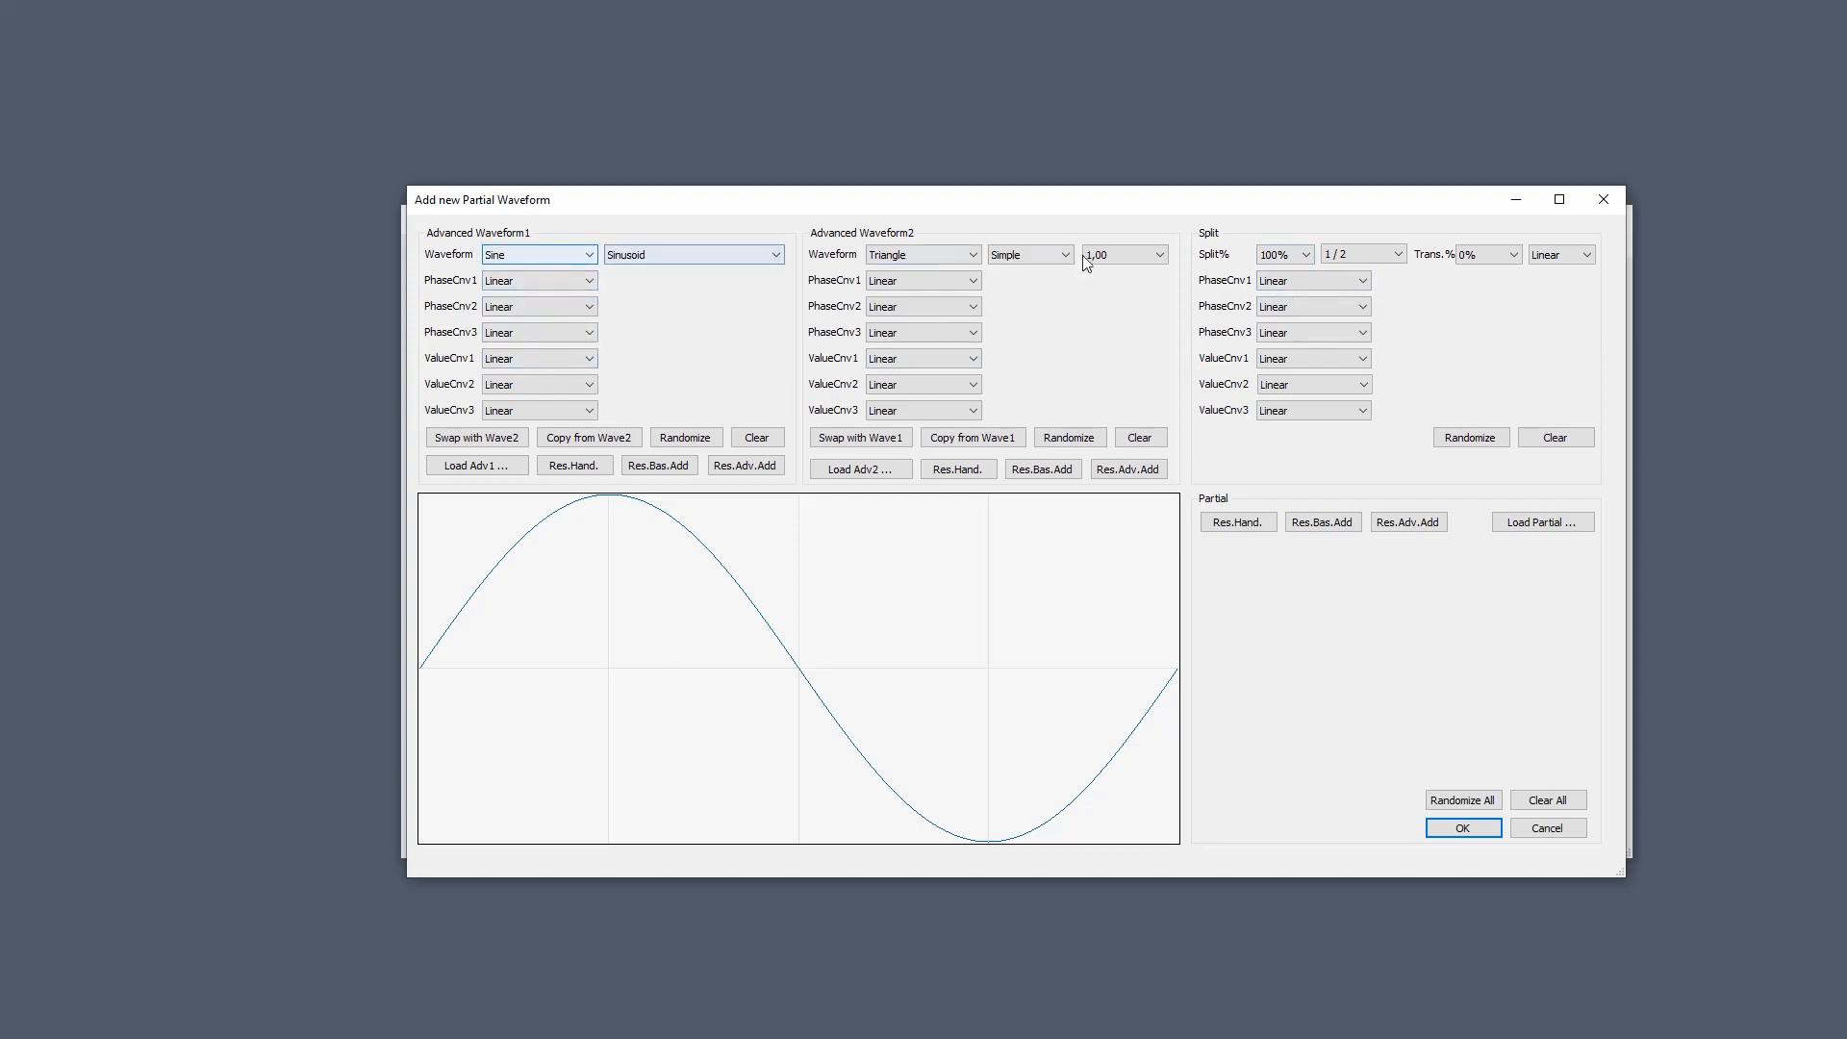
Set Split% to 50% and choose the 1 / 2 / 1 split pattern for a sine-triangle hybrid.
{"action": "left_click", "coordinate": [1307, 254]}
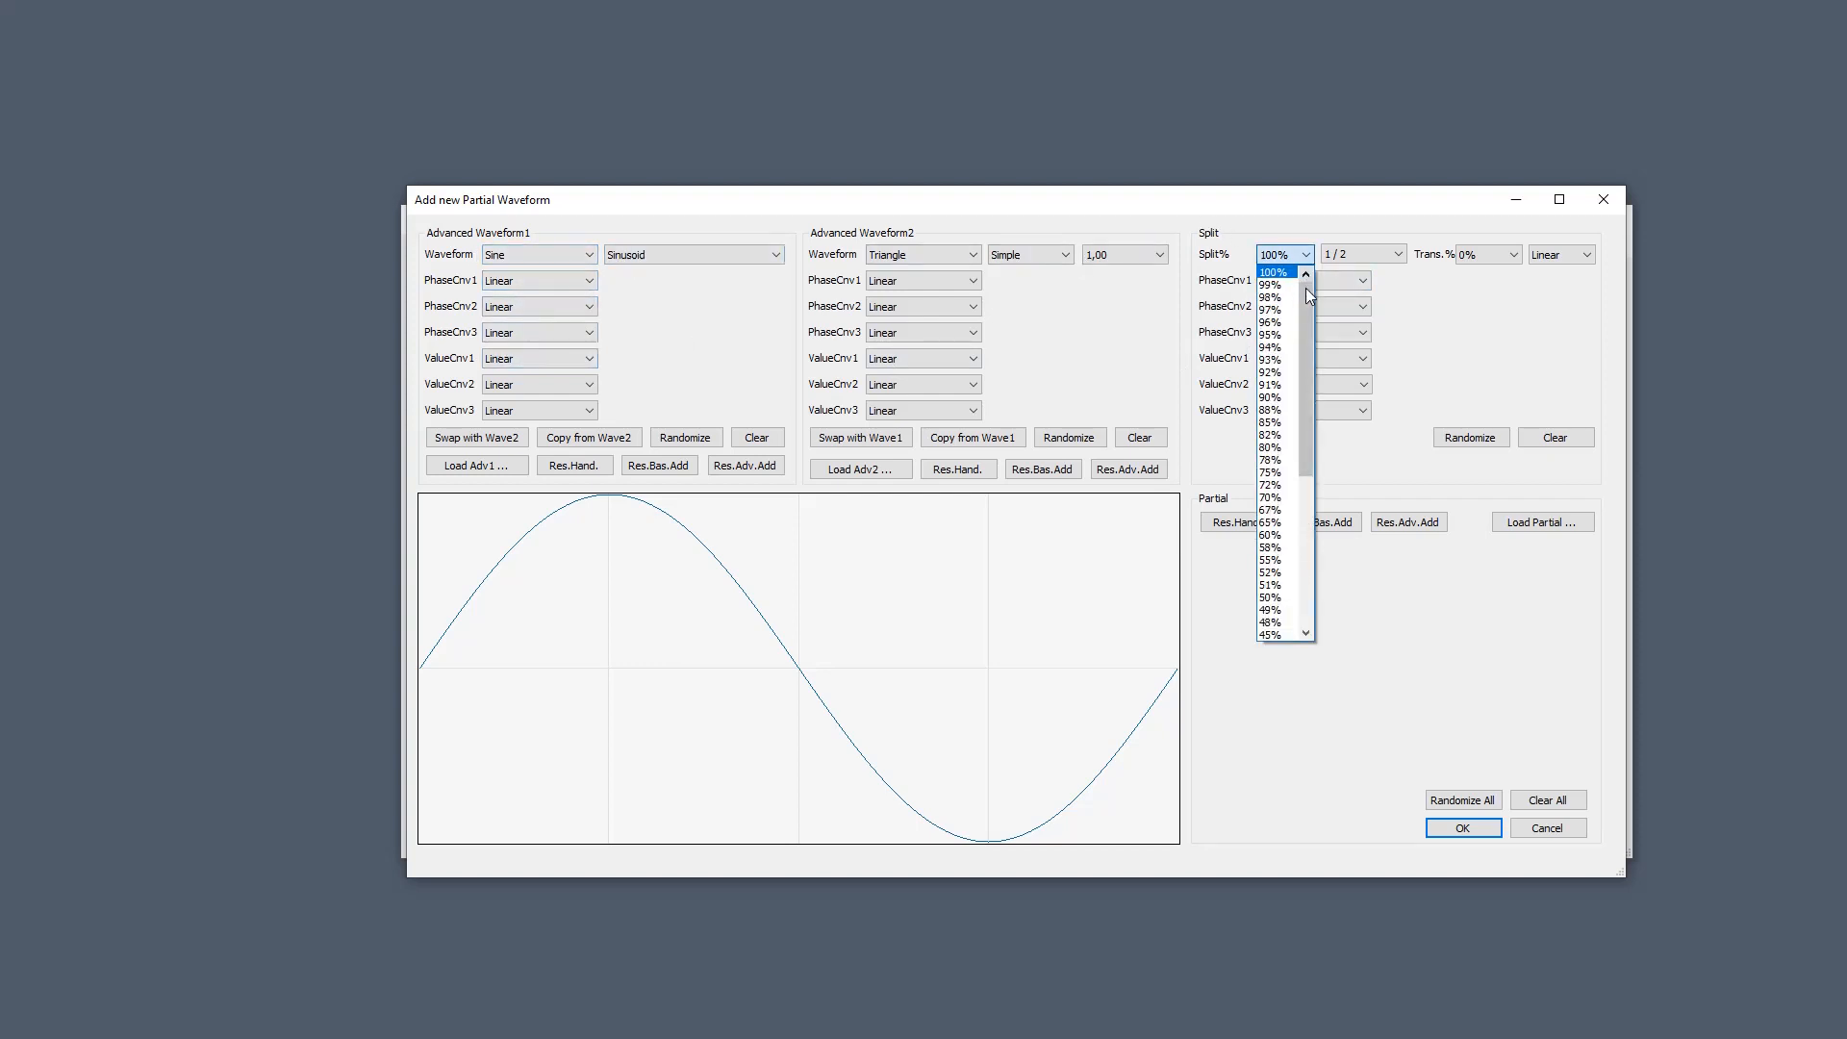
{"action": "left_click_drag", "start_coordinate": [1307, 287], "coordinate": [1312, 373]}
{"action": "left_click", "coordinate": [1276, 435]}
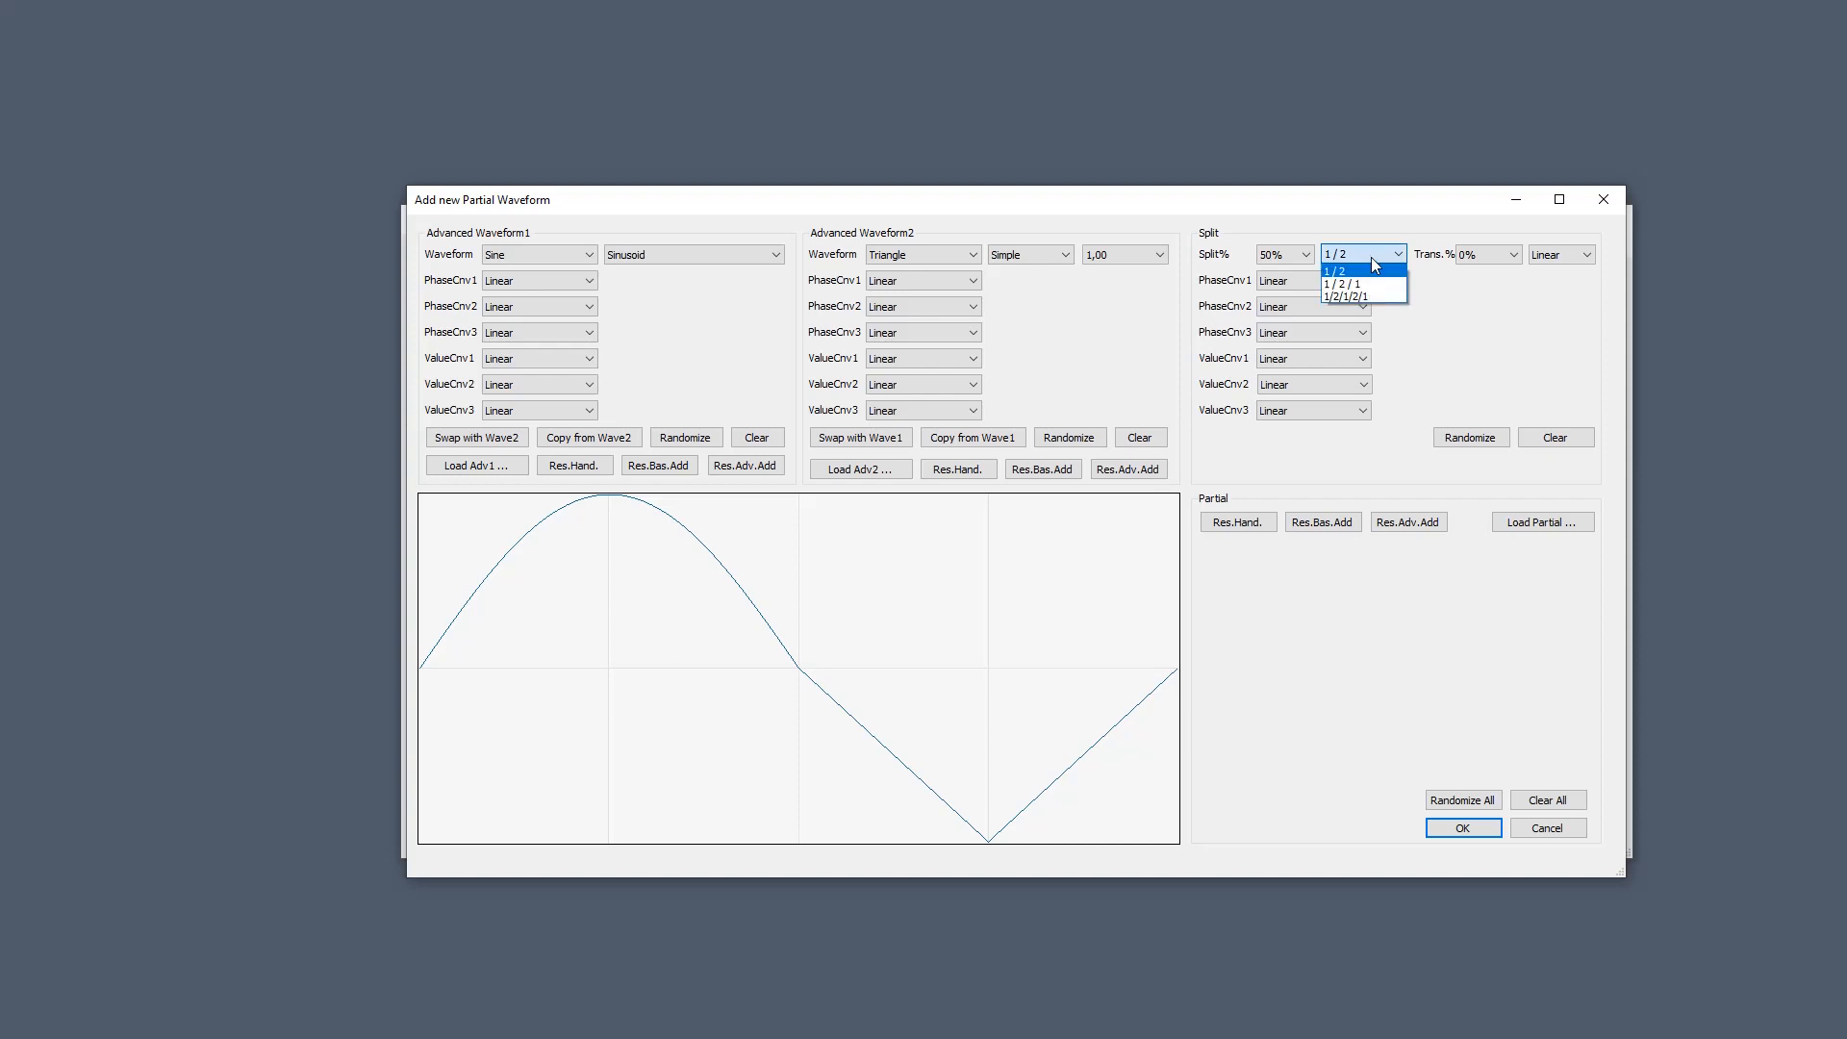
{"action": "left_click", "coordinate": [1378, 286]}
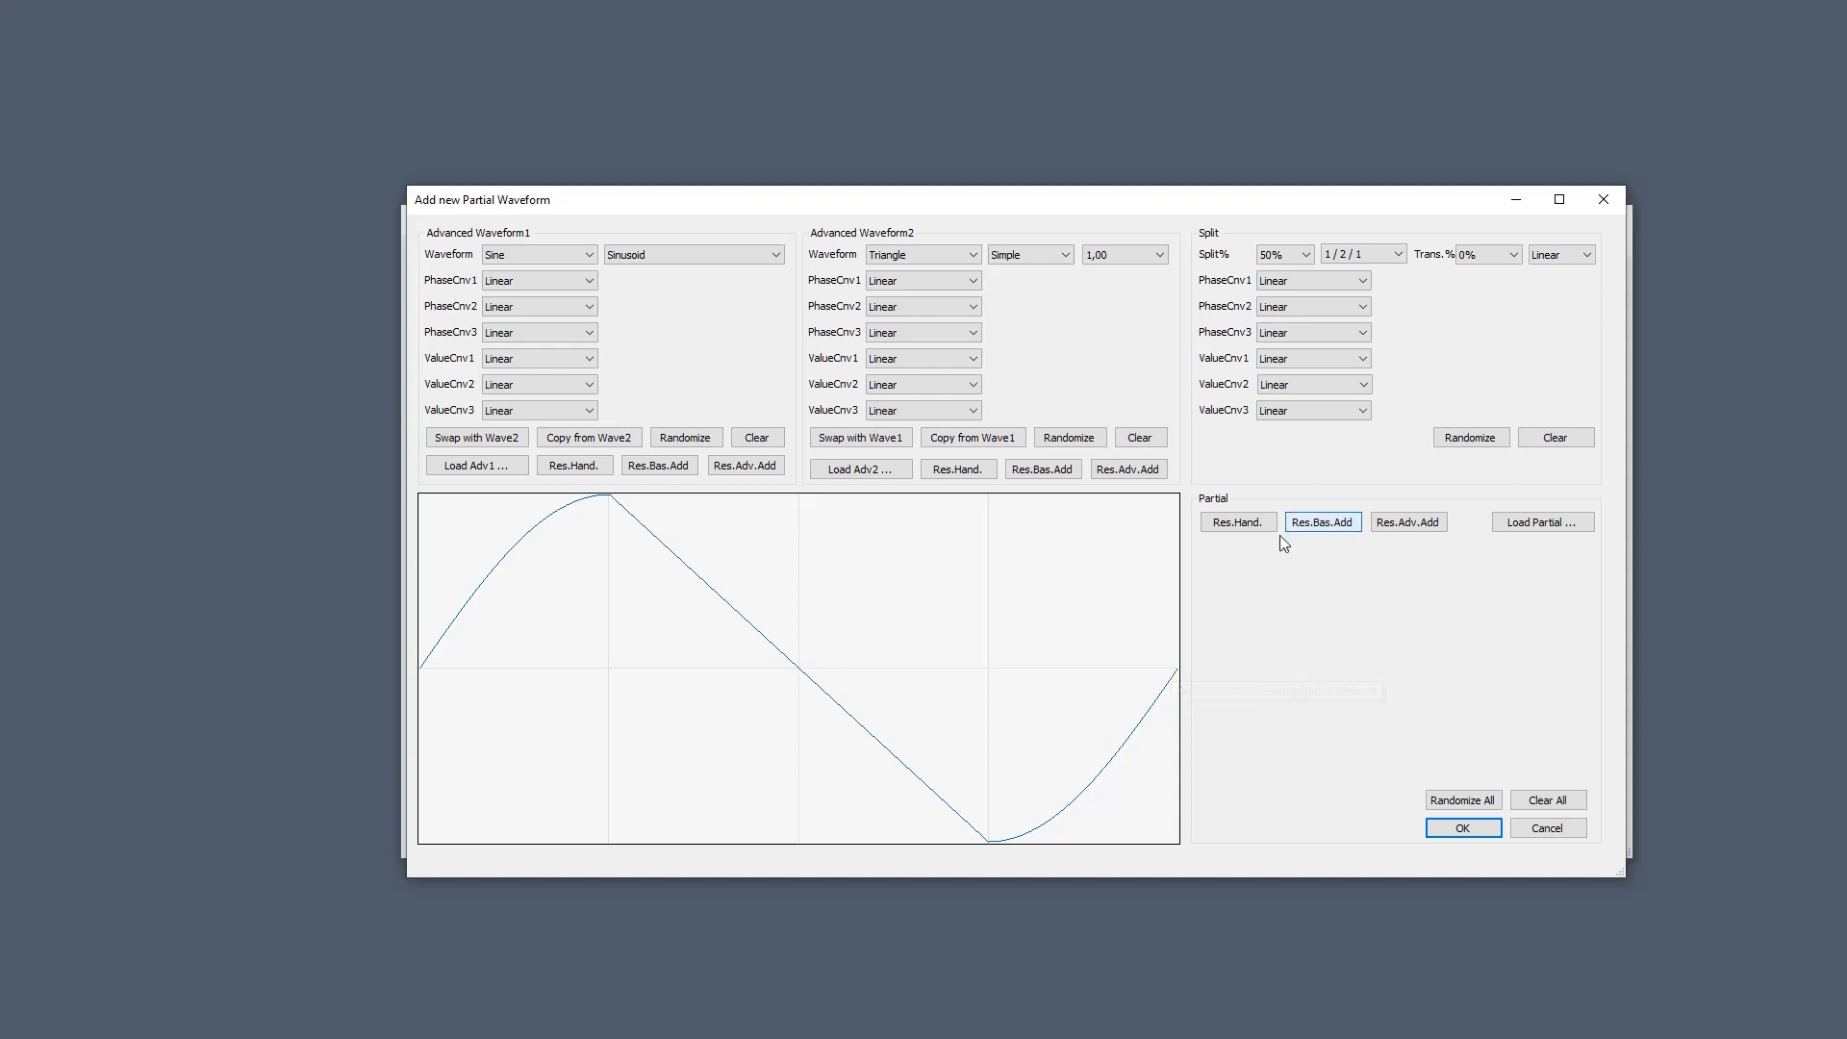
Change the split pattern to 1/2/1/2/1 so sine and triangle sections alternate.
{"action": "left_click", "coordinate": [1385, 256]}
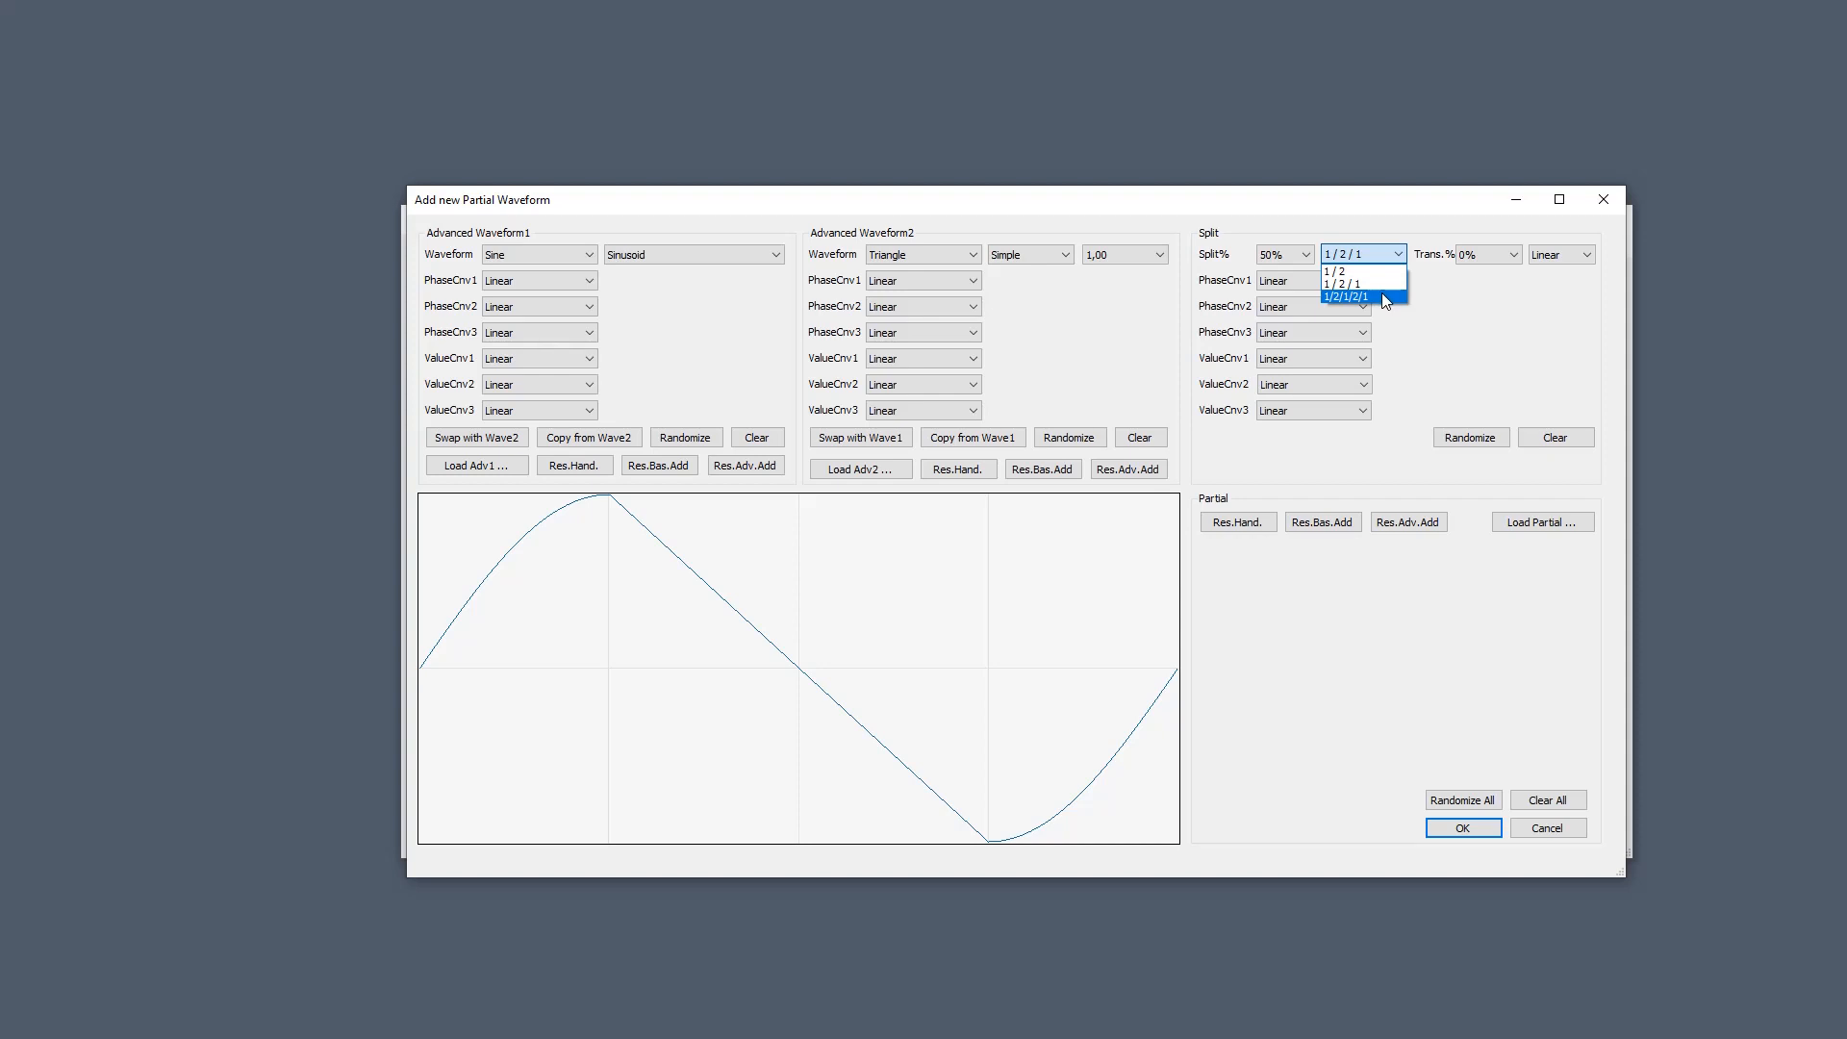
{"action": "left_click", "coordinate": [1382, 295]}
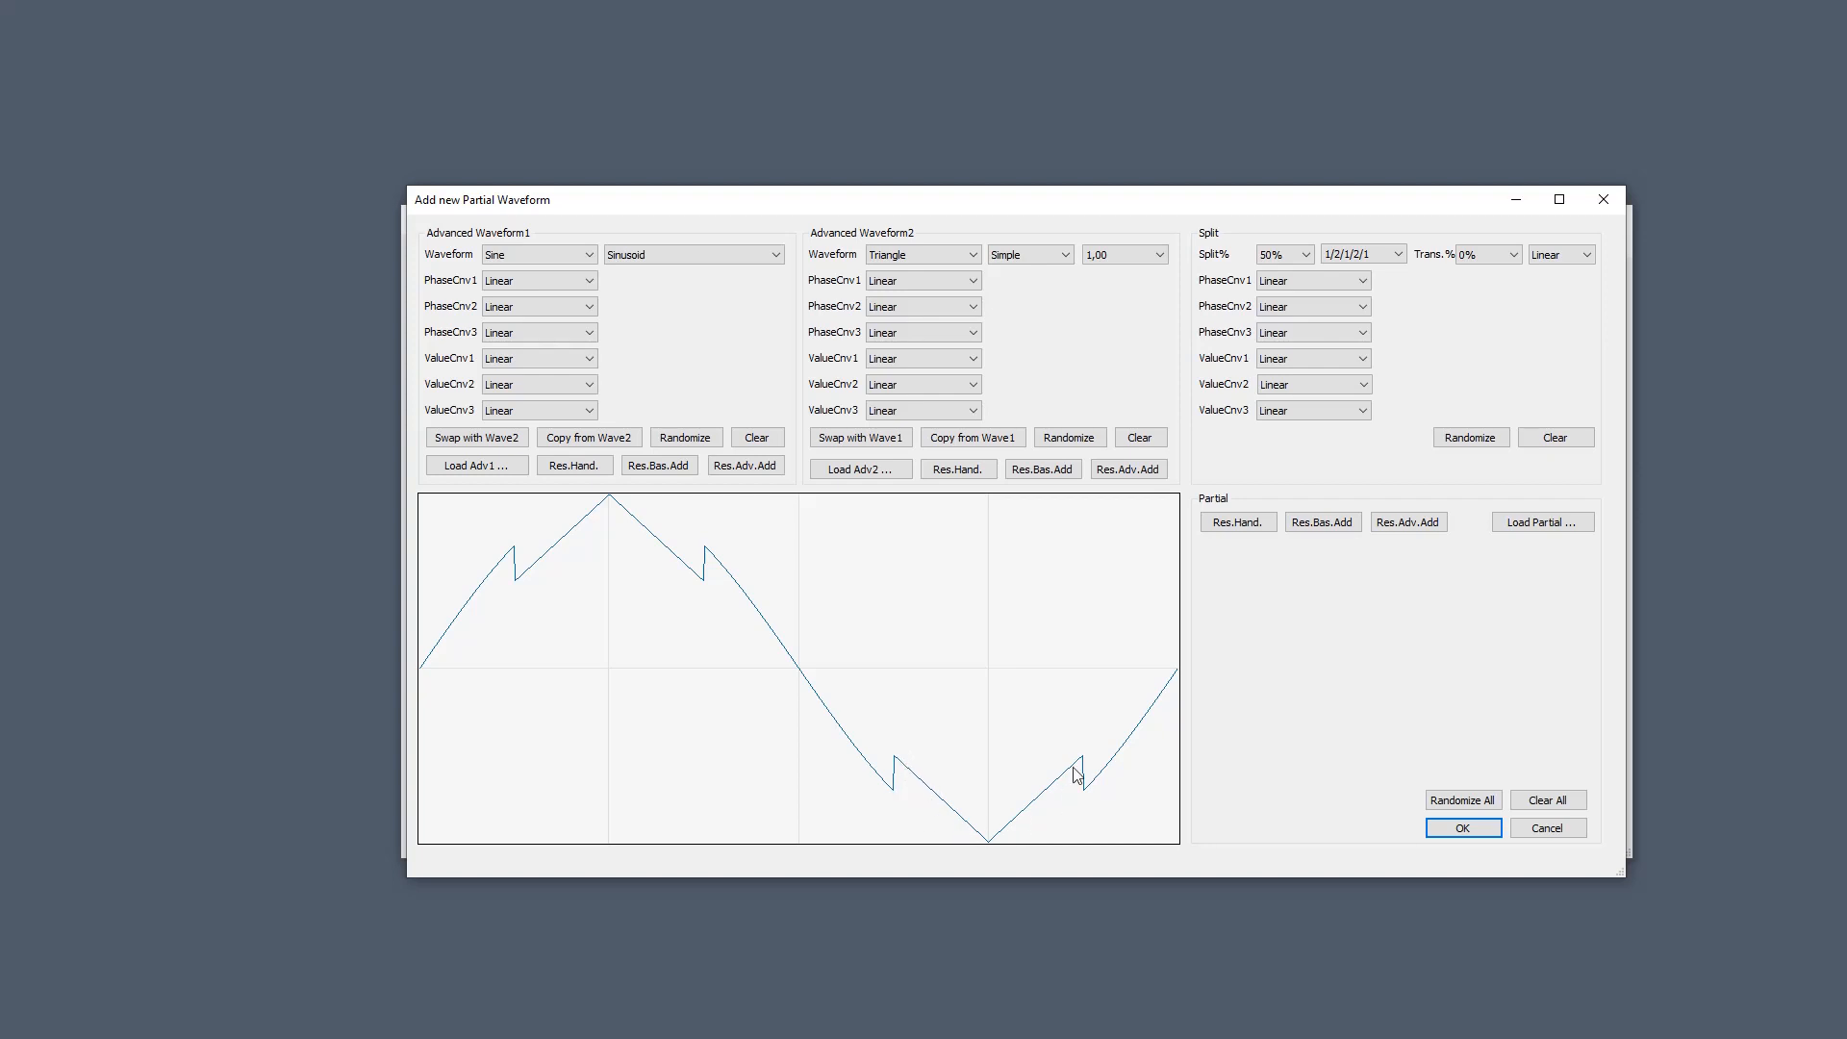
{"action": "left_click", "coordinate": [545, 310]}
Scroll the Trans.% value to 33%.
{"action": "scroll", "coordinate": [1493, 255], "scroll_direction": "down", "scroll_amount": 3}
{"action": "scroll", "coordinate": [1493, 255], "scroll_direction": "down", "scroll_amount": 5}
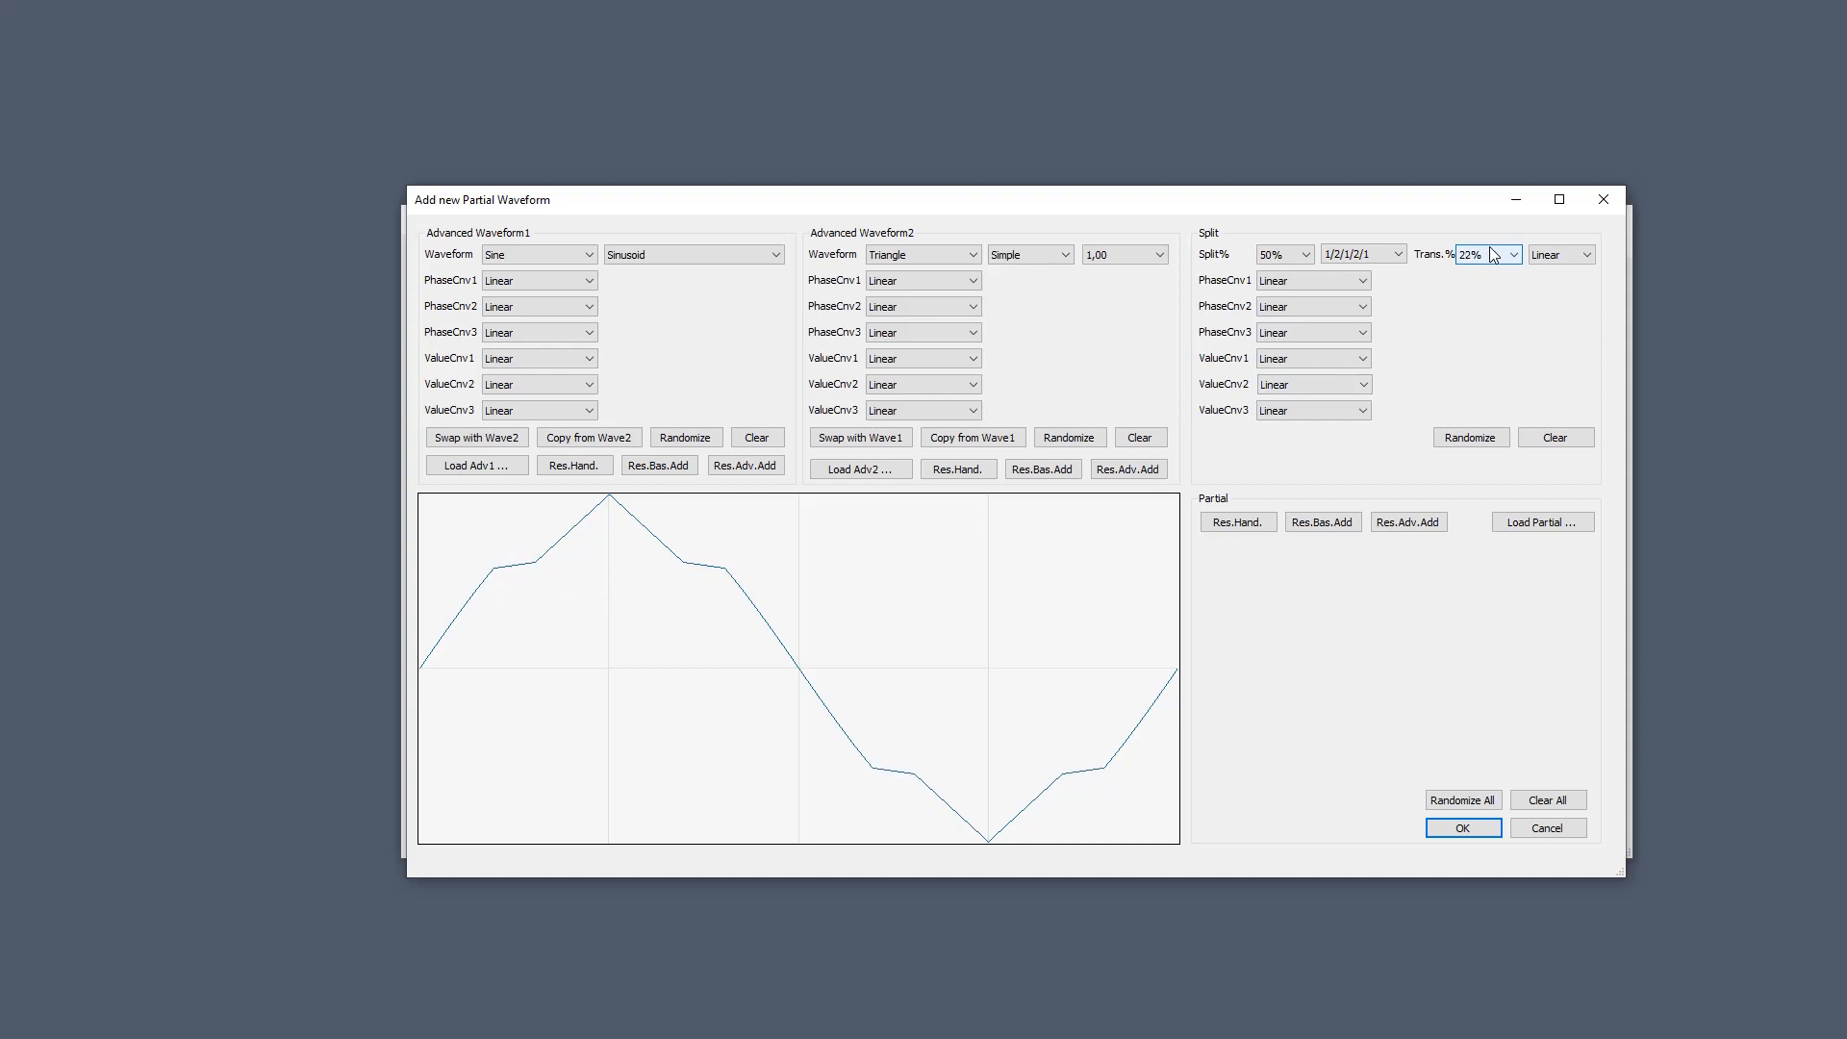
{"action": "scroll", "coordinate": [1493, 255], "scroll_direction": "down", "scroll_amount": 2}
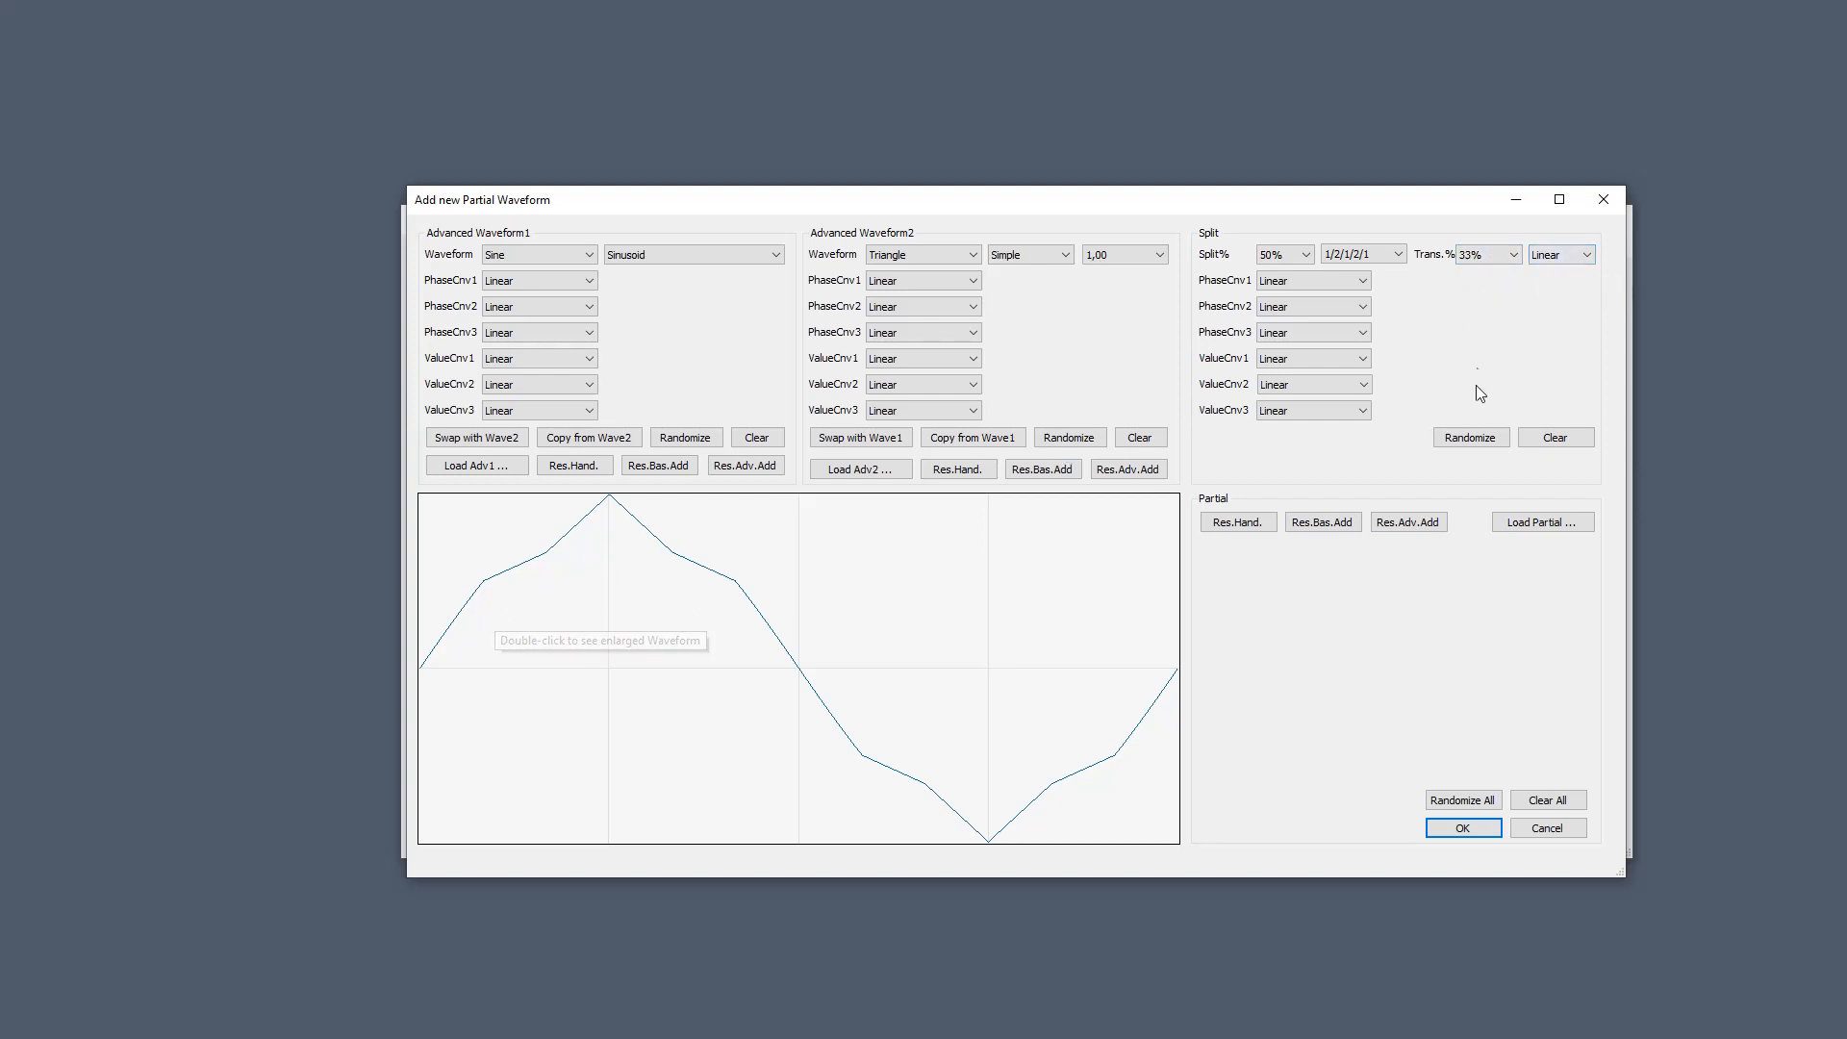
Change the transition shape from Linear to F.Sin.1 to smooth the joins.
{"action": "left_click", "coordinate": [1560, 262]}
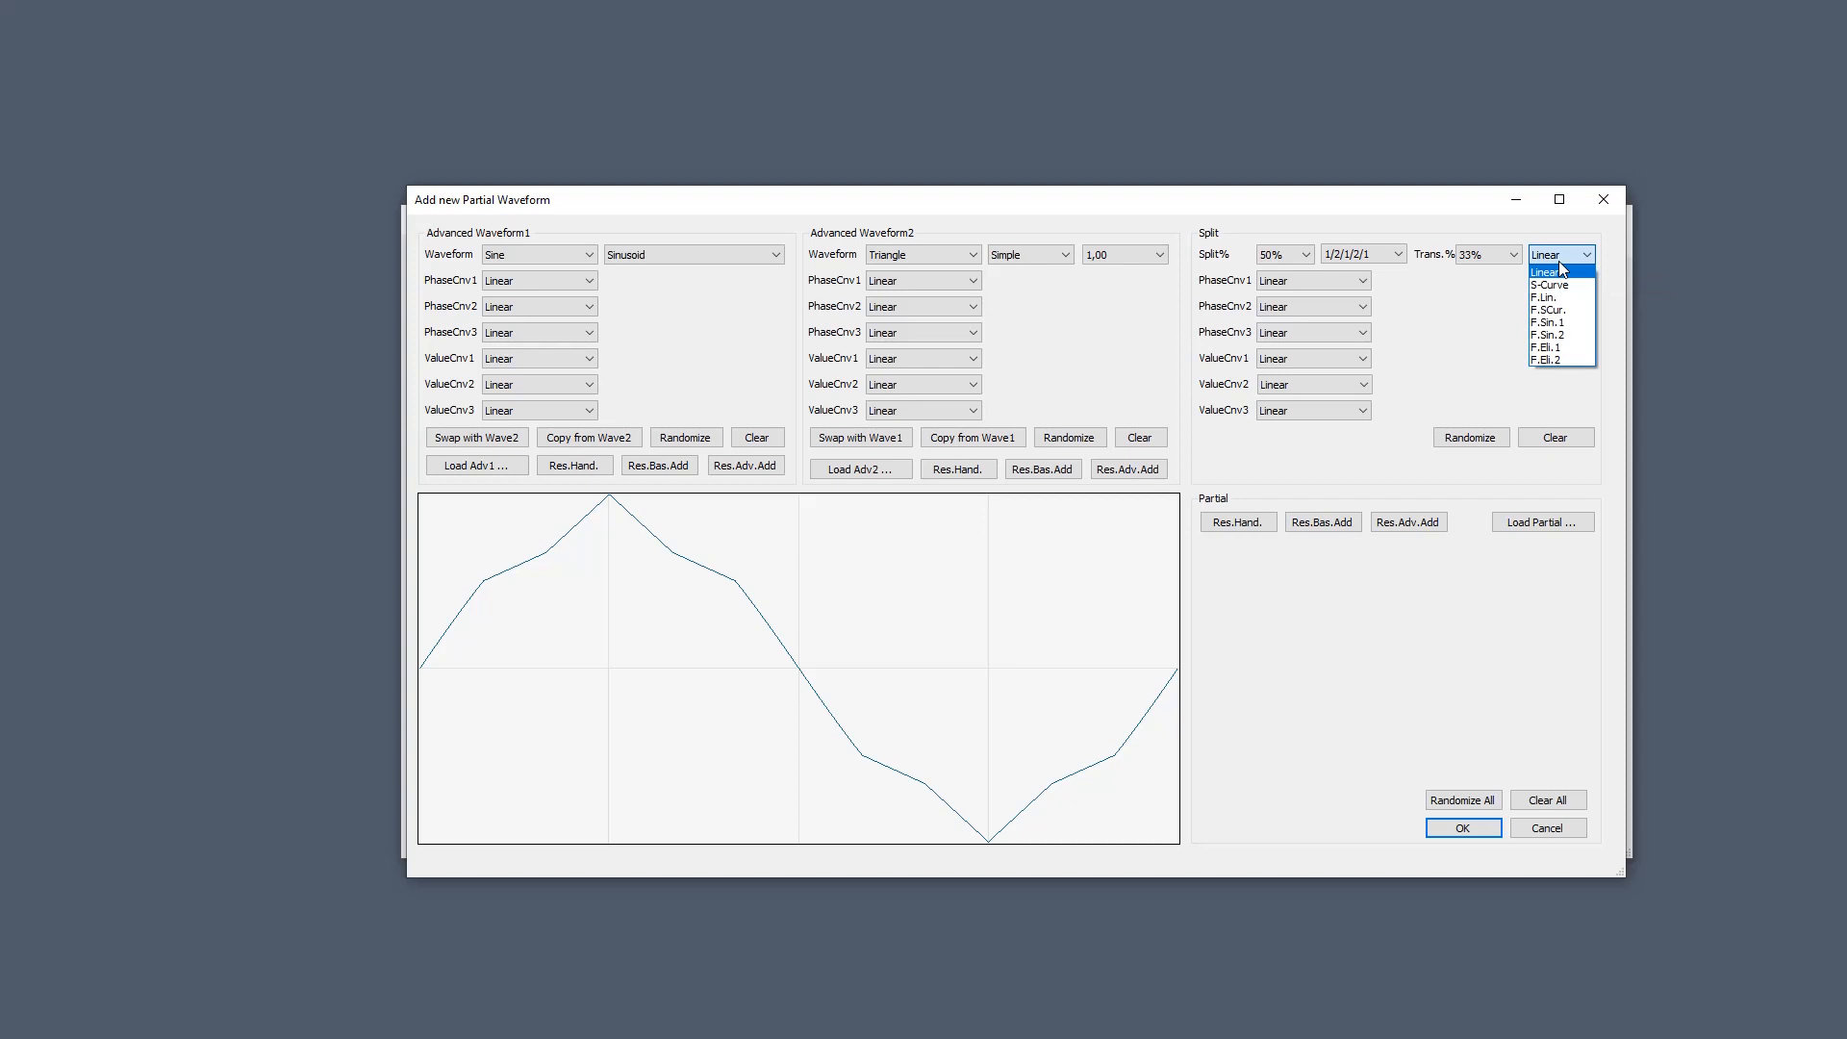
{"action": "left_click", "coordinate": [1559, 261]}
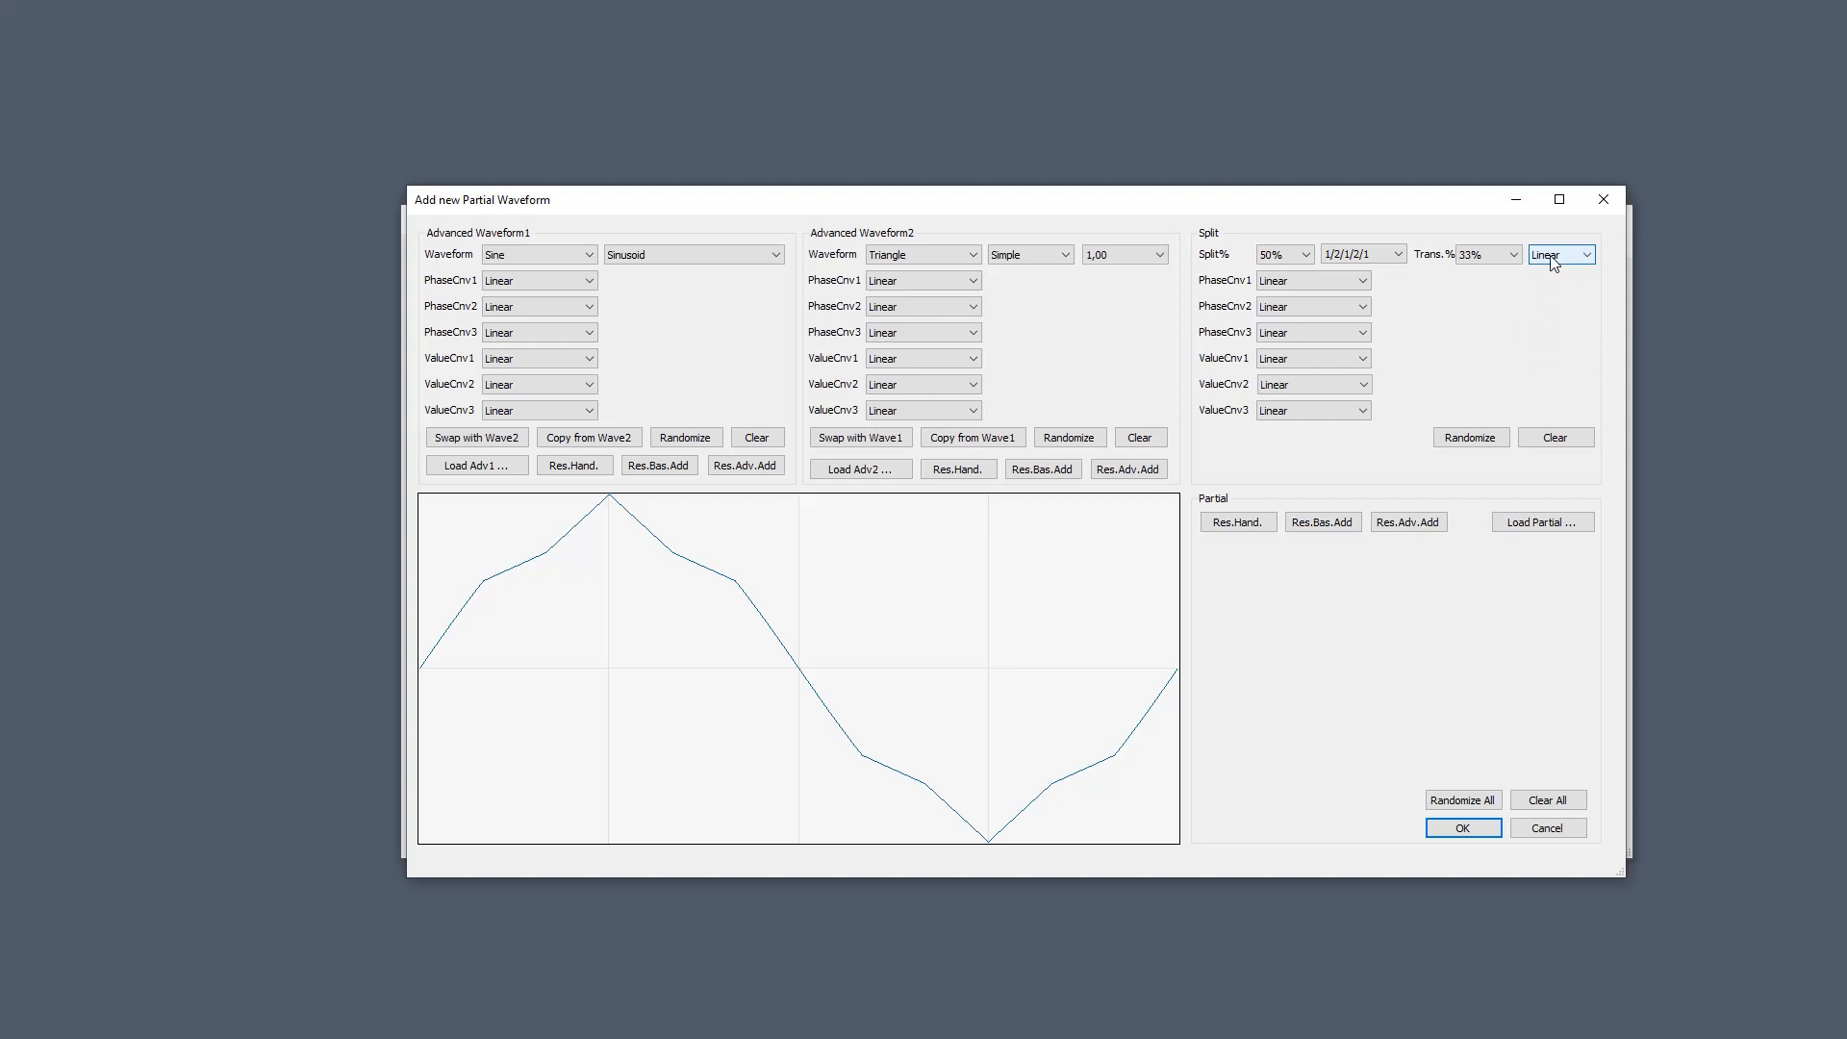
{"action": "scroll", "coordinate": [1552, 260], "scroll_direction": "down", "scroll_amount": 1}
{"action": "scroll", "coordinate": [1553, 259], "scroll_direction": "down", "scroll_amount": 1}
{"action": "scroll", "coordinate": [1562, 261], "scroll_direction": "down", "scroll_amount": 1}
{"action": "scroll", "coordinate": [1559, 252], "scroll_direction": "down", "scroll_amount": 1}
{"action": "scroll", "coordinate": [1559, 252], "scroll_direction": "down", "scroll_amount": 2}
{"action": "scroll", "coordinate": [1563, 260], "scroll_direction": "down", "scroll_amount": 1}
{"action": "scroll", "coordinate": [1563, 261], "scroll_direction": "down", "scroll_amount": 2}
Set pattern 1 / 2 and Trans.% 20%, then Clear All to reset both waveforms to None.
{"action": "scroll", "coordinate": [1360, 260], "scroll_direction": "up", "scroll_amount": 3}
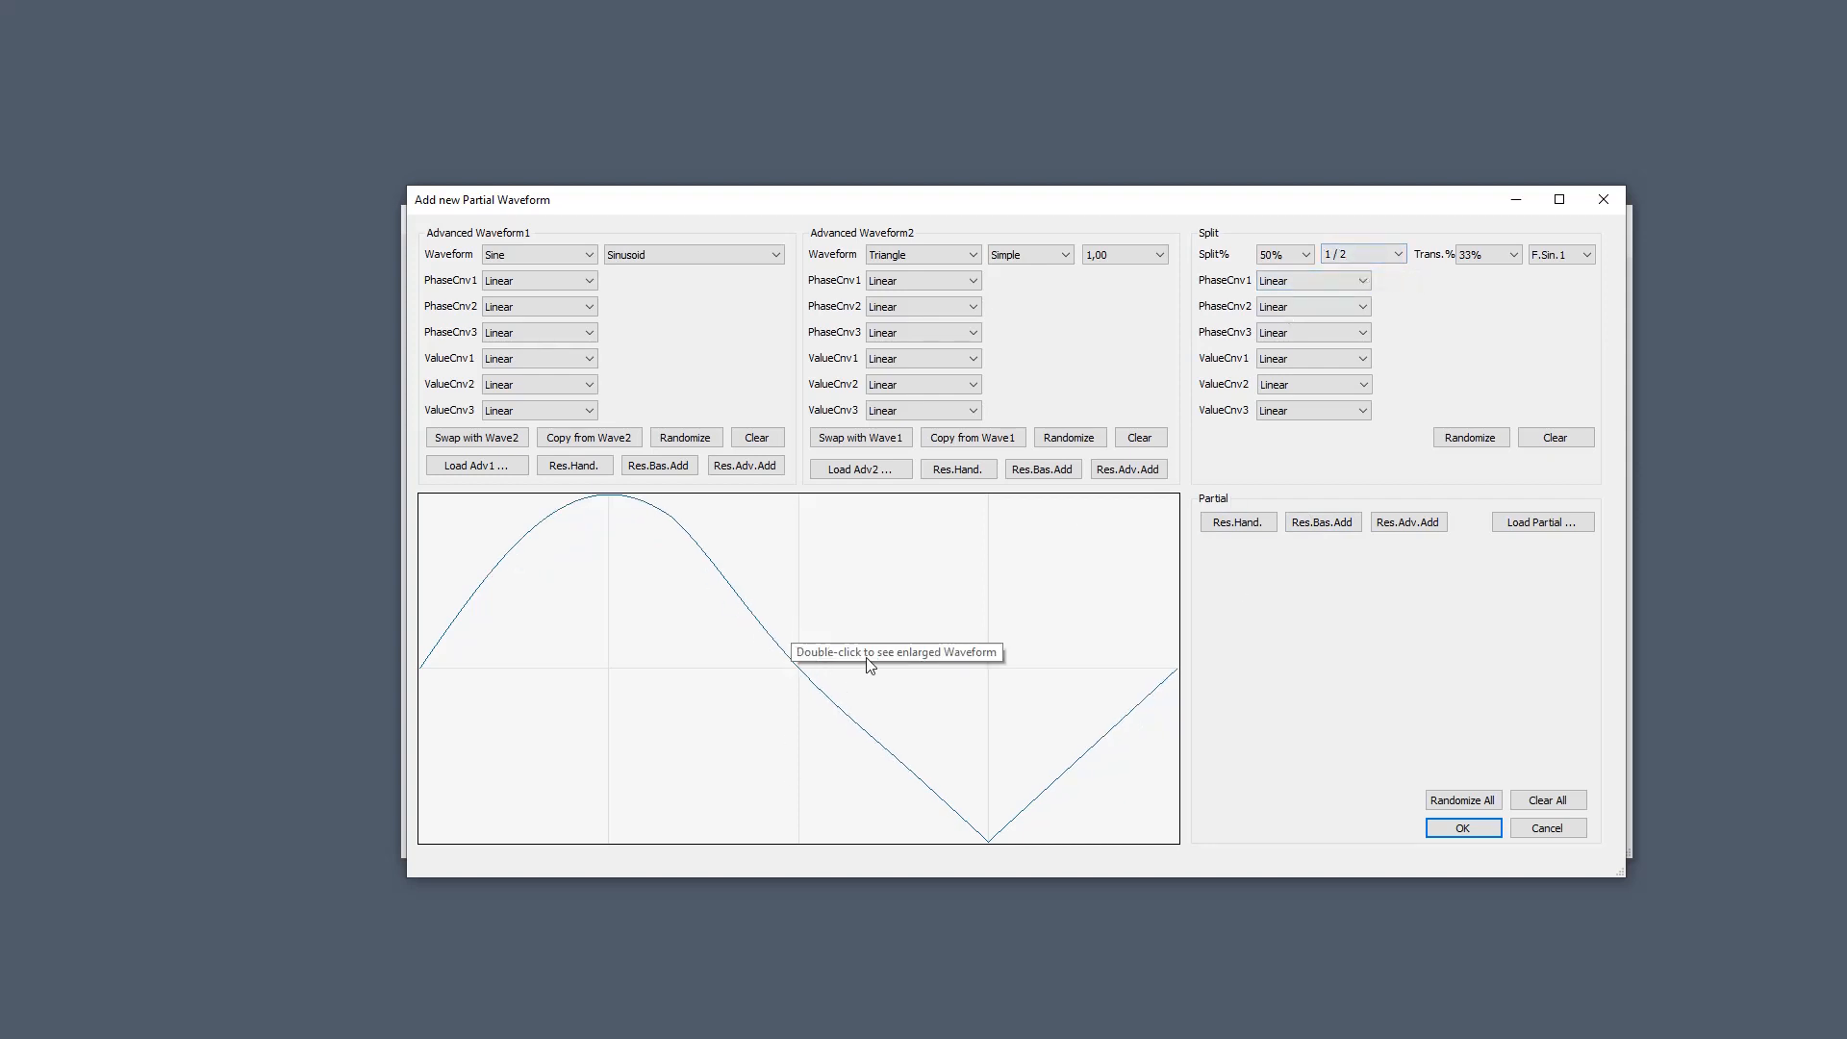
{"action": "scroll", "coordinate": [1479, 259], "scroll_direction": "up", "scroll_amount": 1}
{"action": "scroll", "coordinate": [1479, 260], "scroll_direction": "up", "scroll_amount": 4}
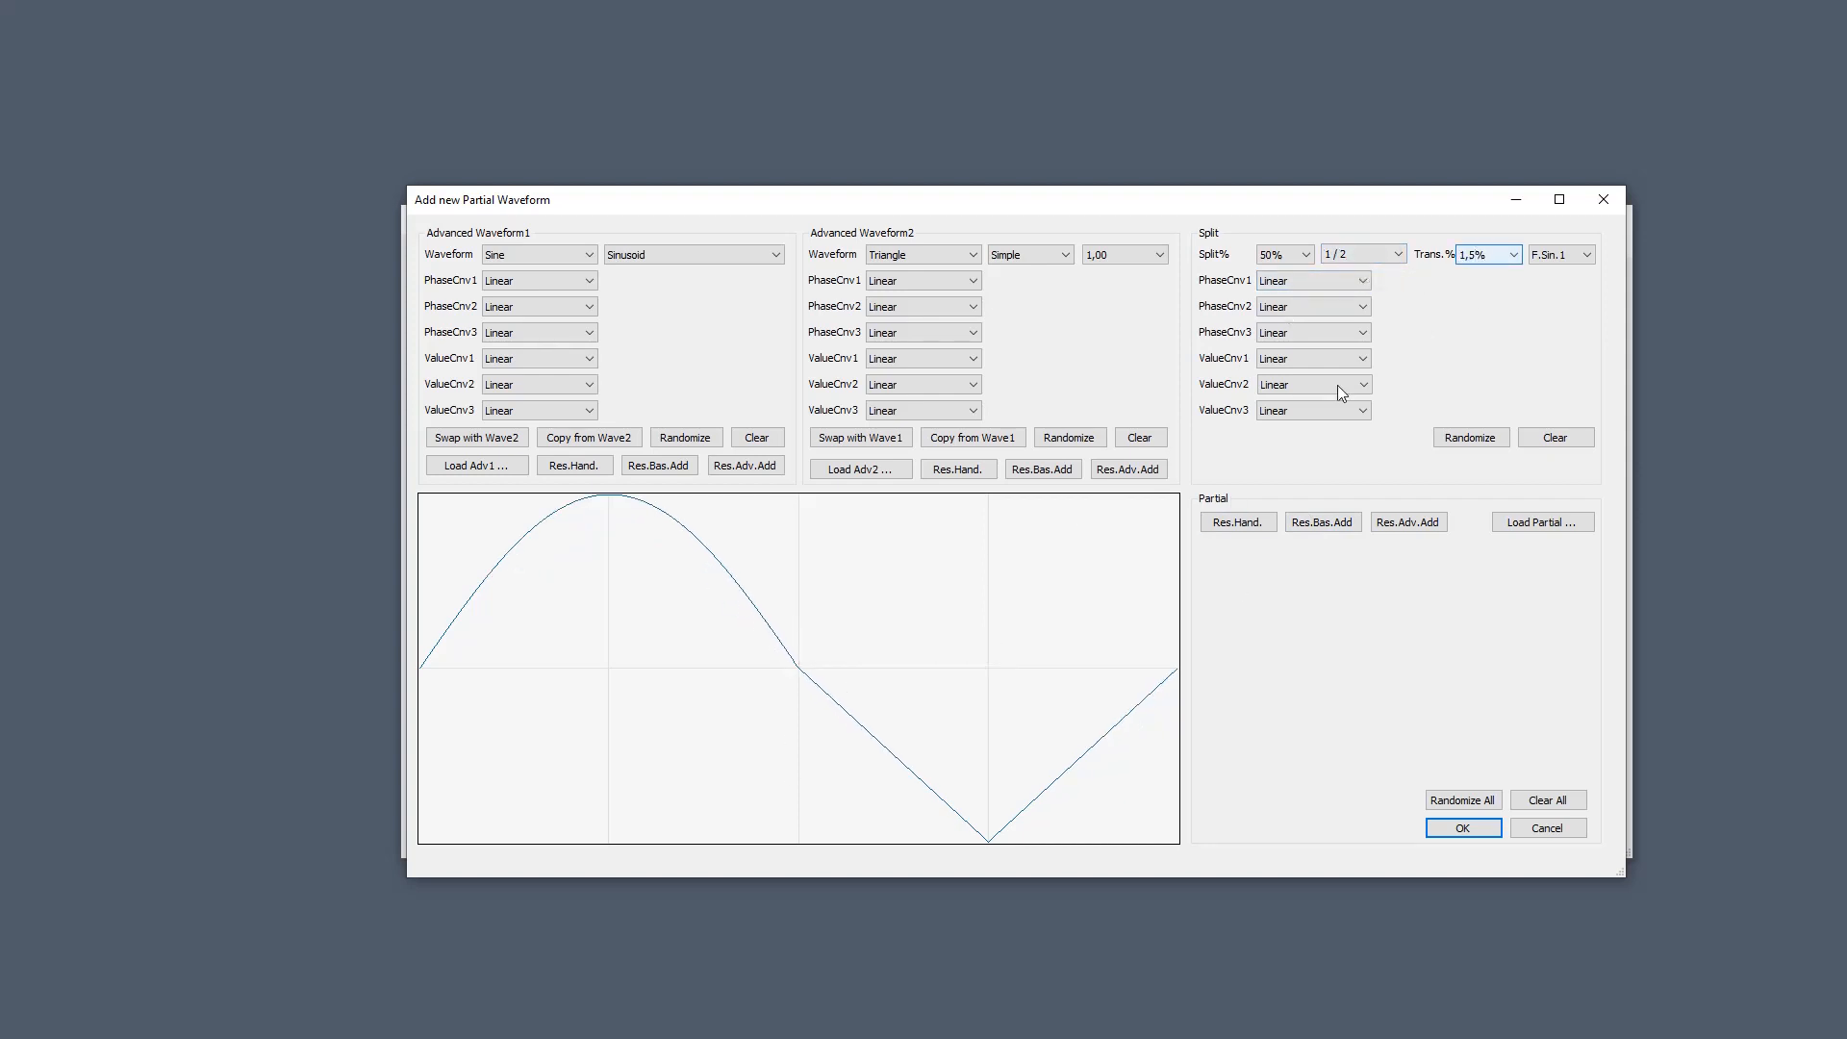
{"action": "scroll", "coordinate": [1479, 258], "scroll_direction": "up", "scroll_amount": 1}
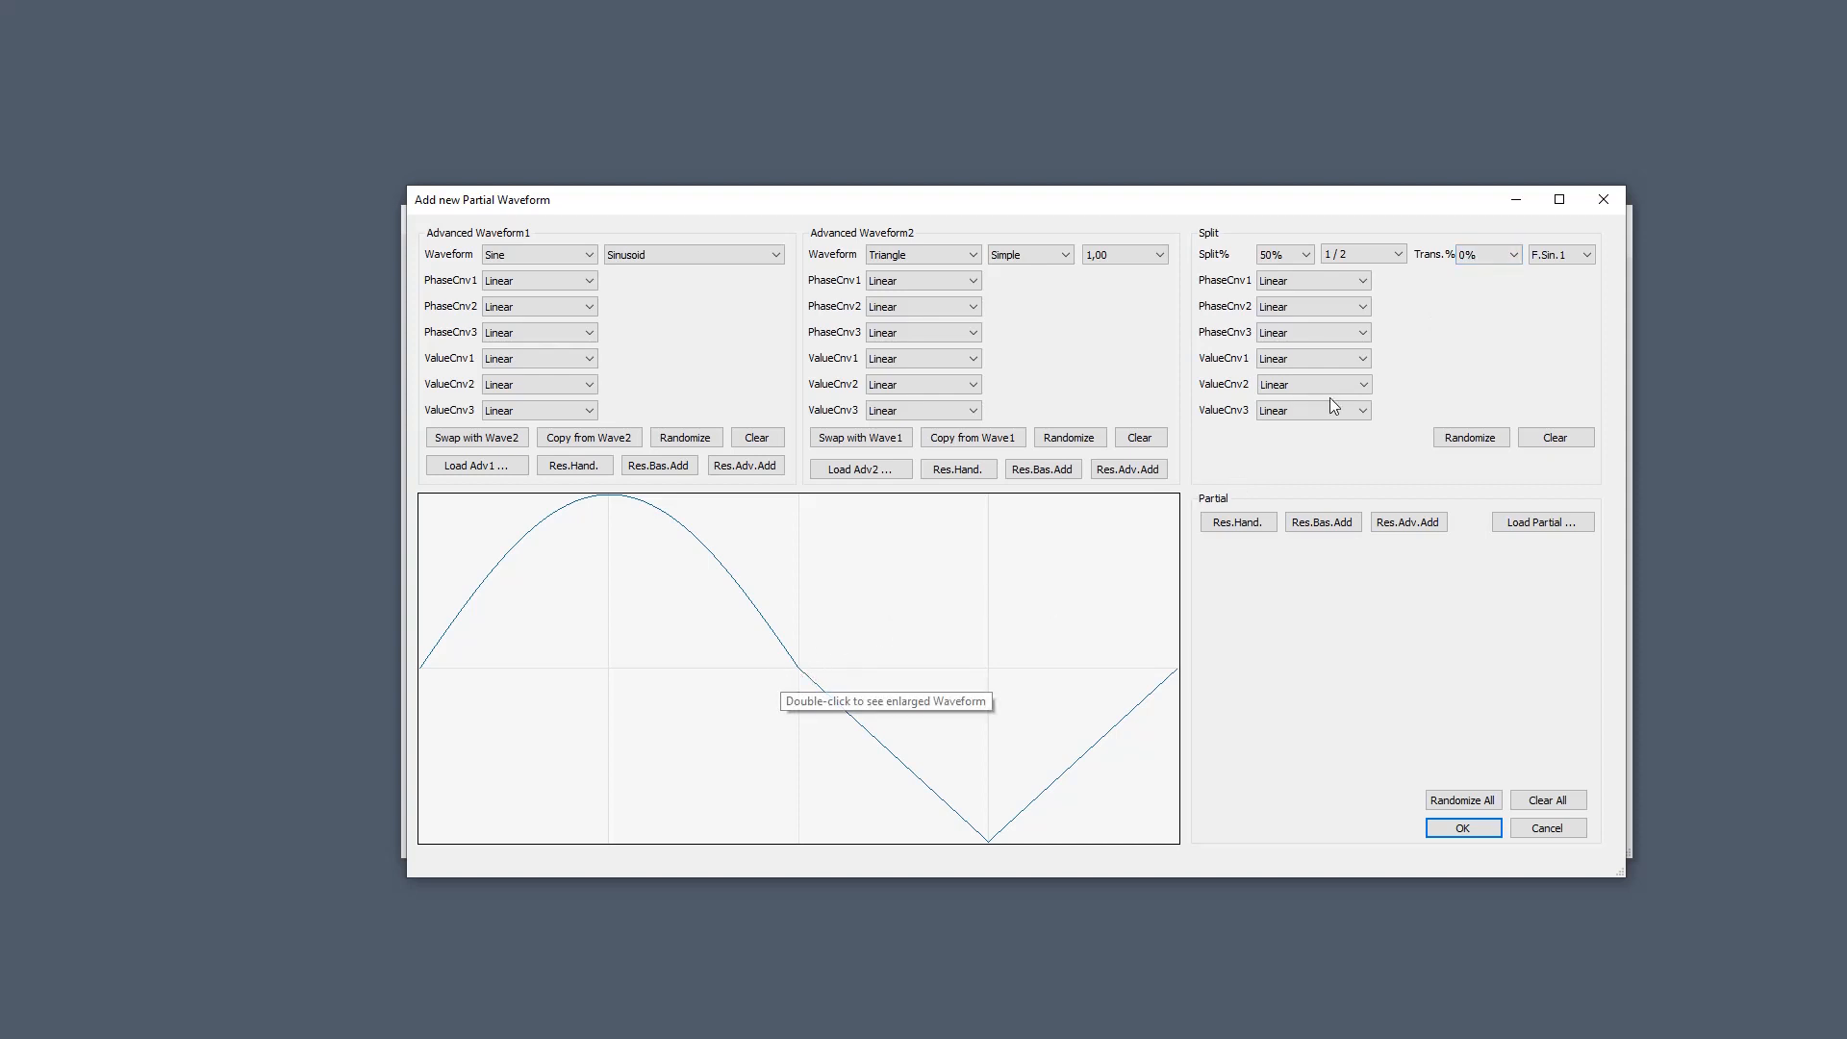
{"action": "scroll", "coordinate": [1482, 258], "scroll_direction": "down", "scroll_amount": 3}
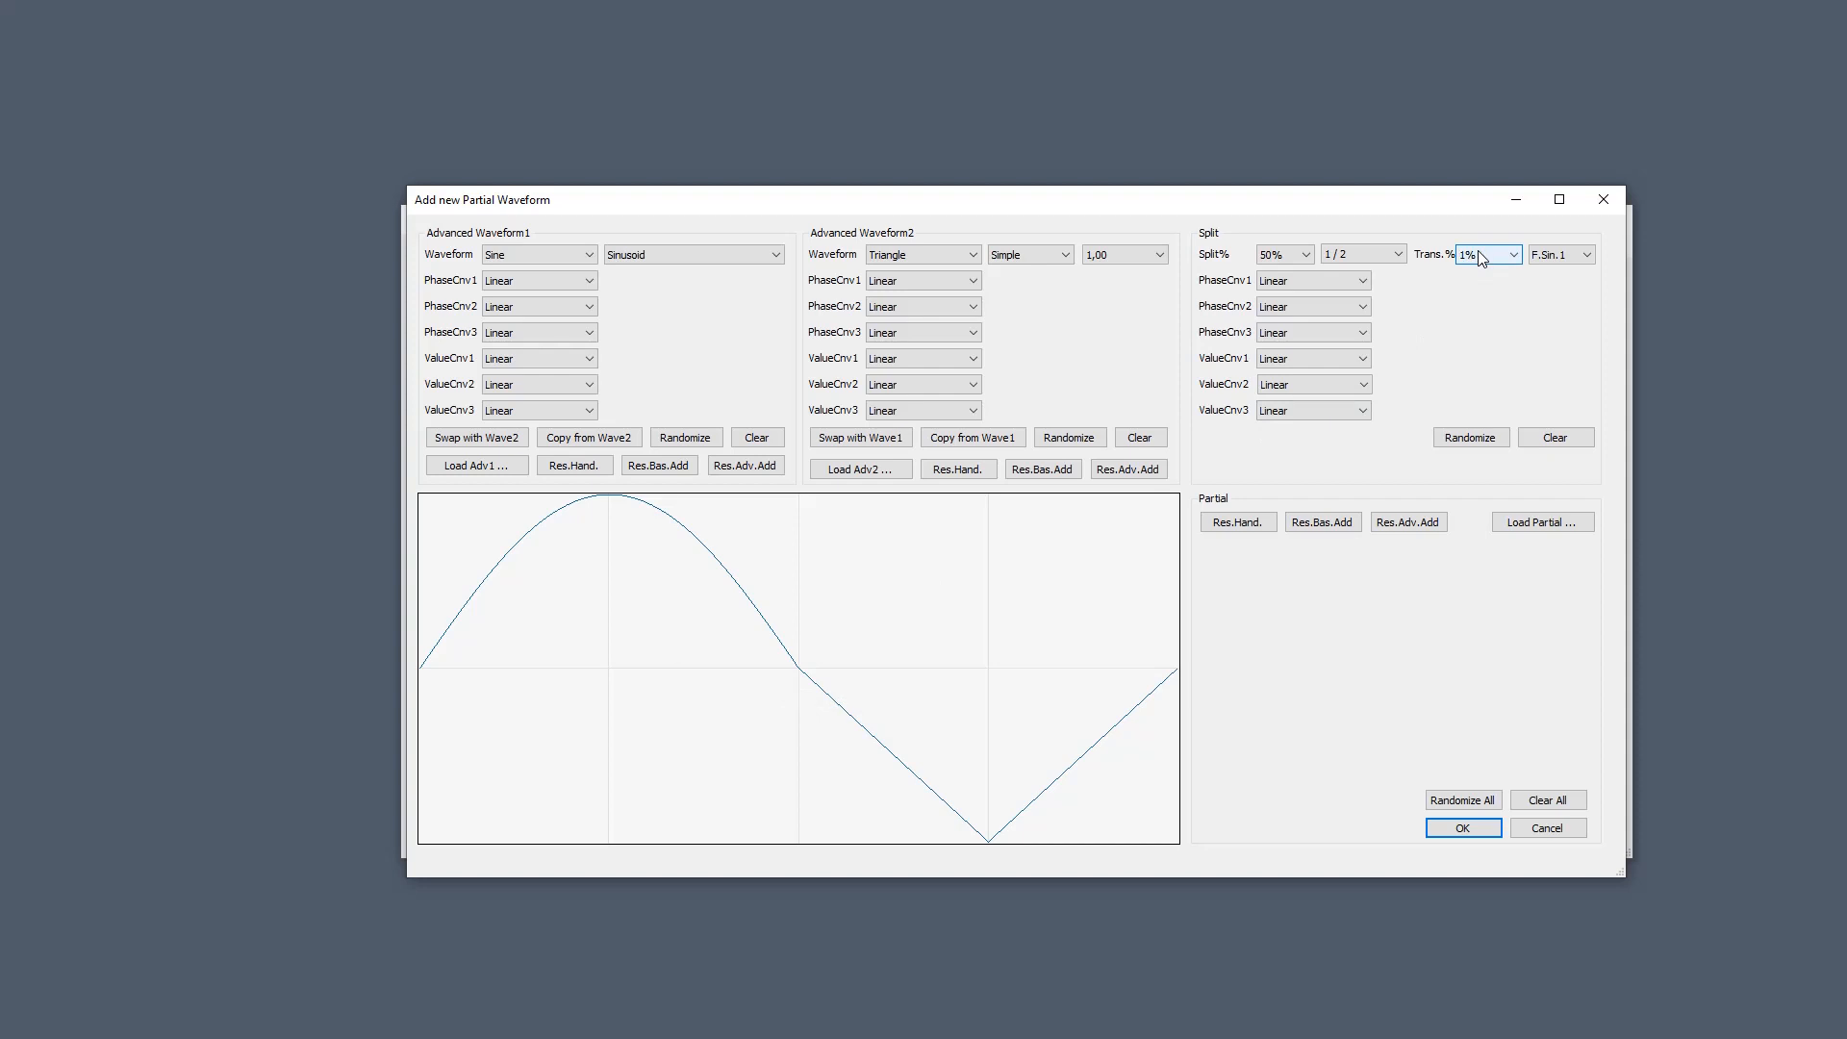
{"action": "scroll", "coordinate": [1480, 258], "scroll_direction": "down", "scroll_amount": 3}
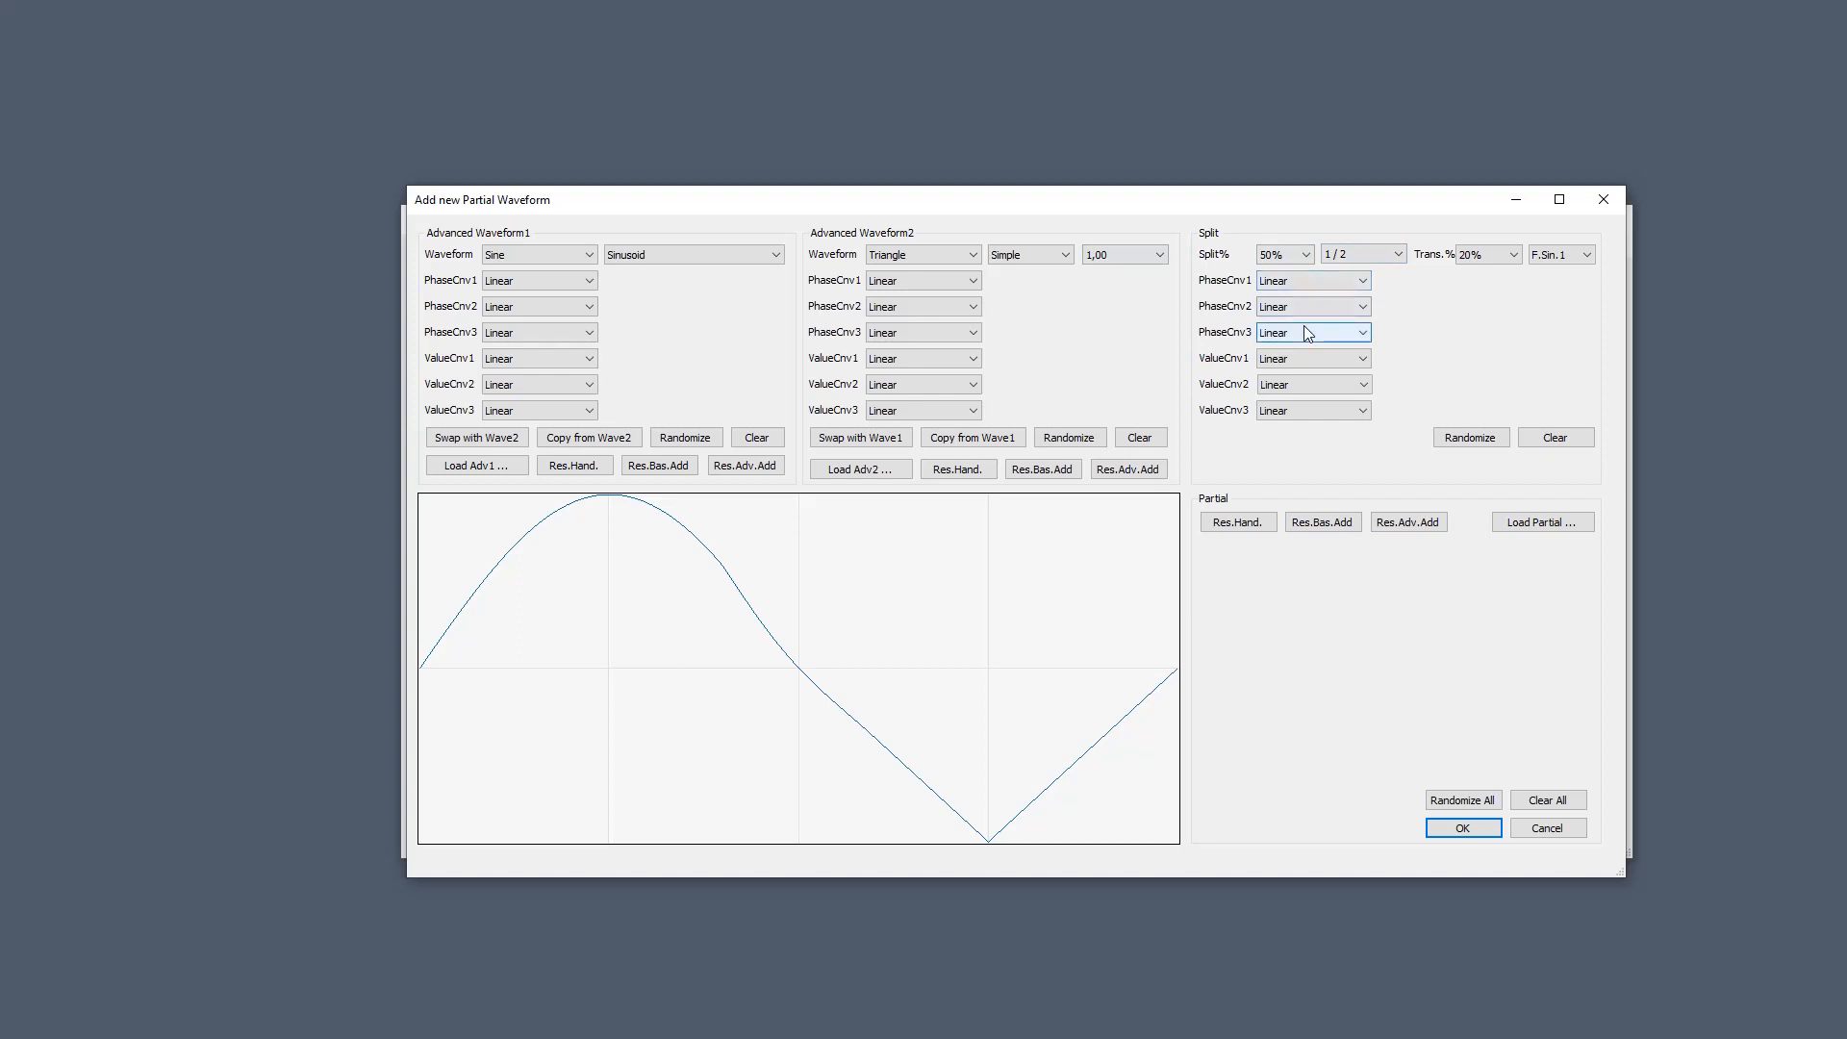
{"action": "left_click", "coordinate": [1563, 801]}
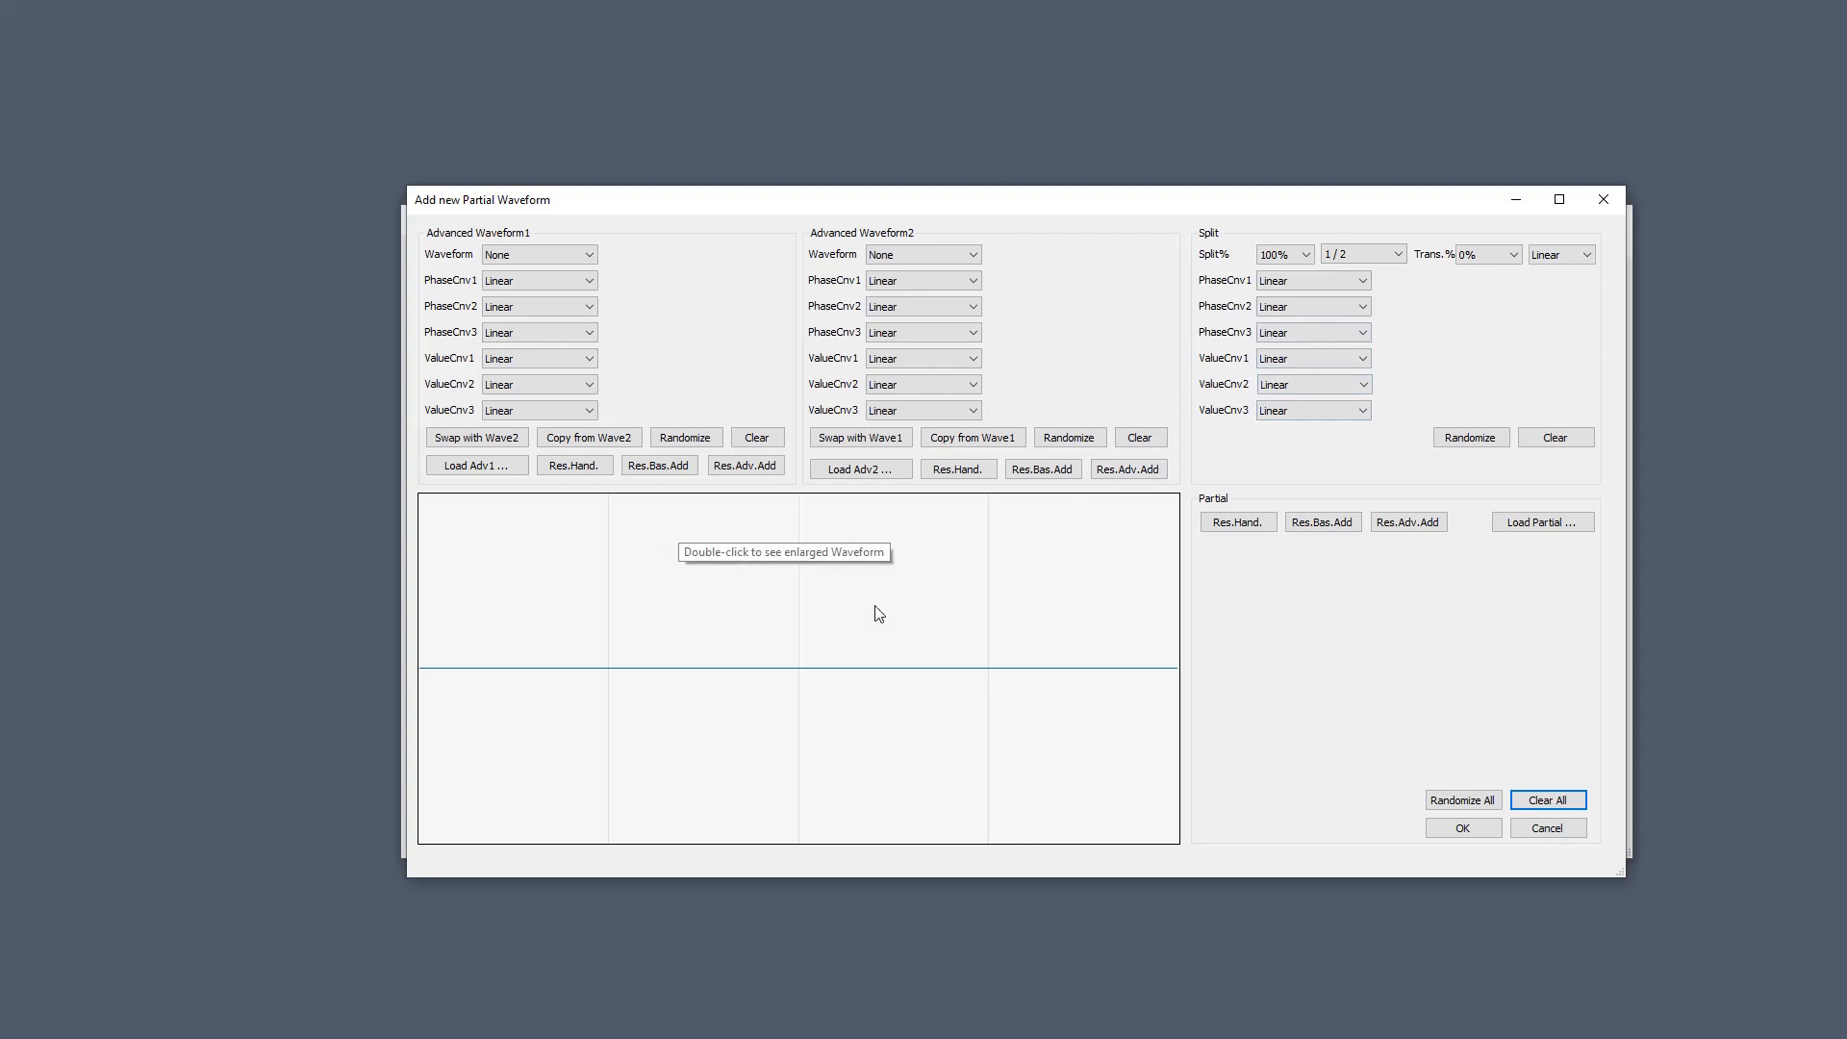
Randomize all settings twice and set the split's first value conversion to Linear.
{"action": "left_click", "coordinate": [1462, 800]}
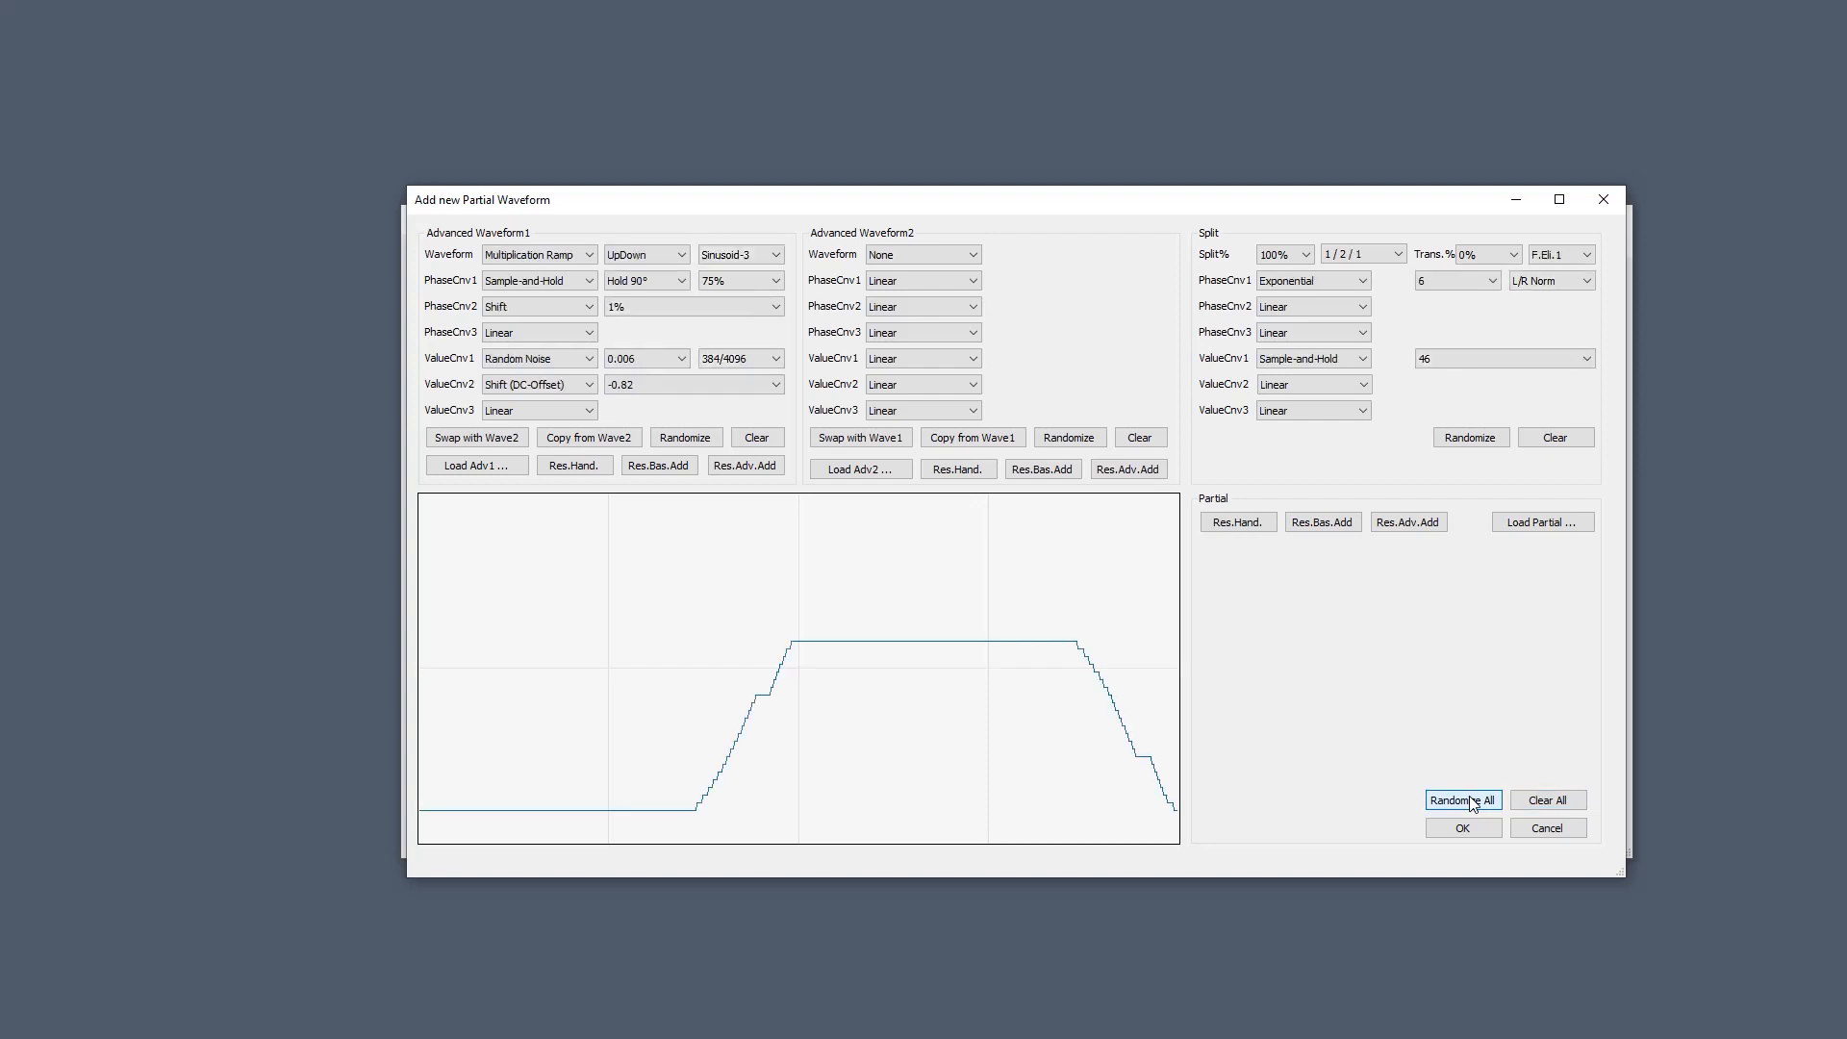
{"action": "left_click", "coordinate": [1470, 798]}
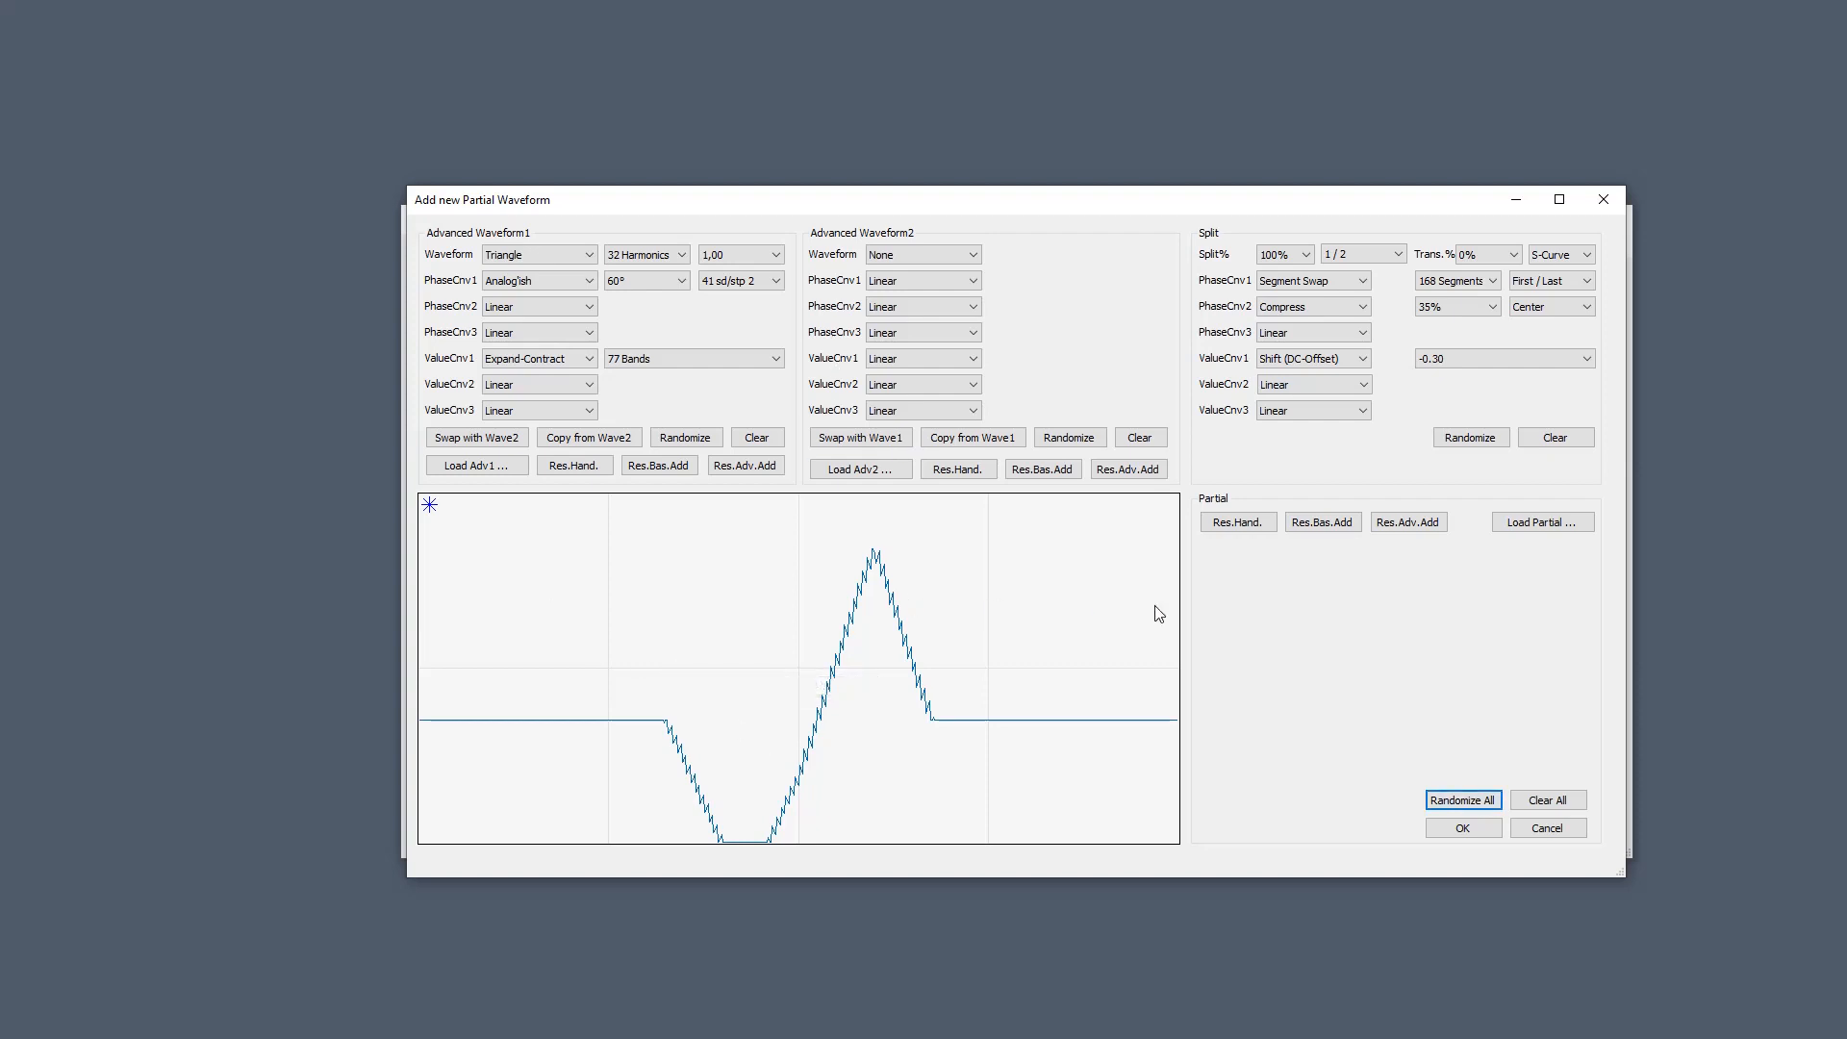
{"action": "left_click", "coordinate": [1308, 359]}
{"action": "left_click", "coordinate": [1320, 385]}
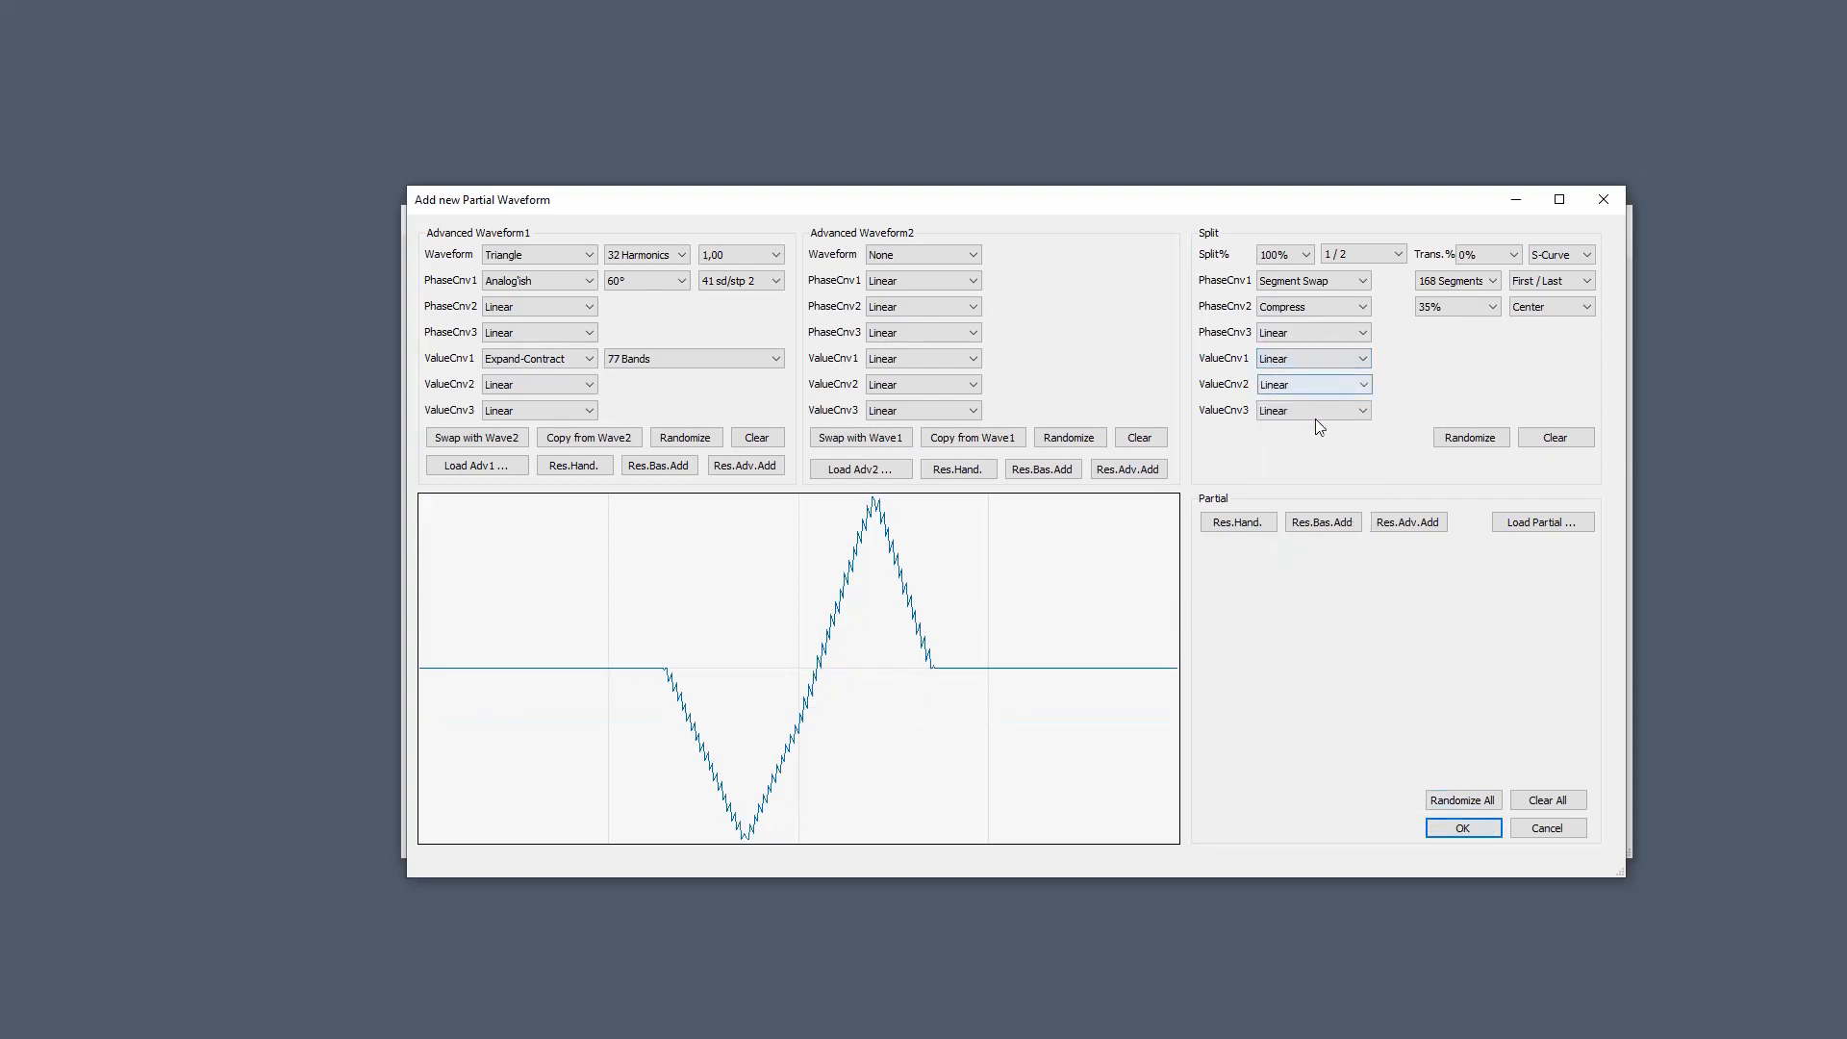
Randomize all settings many more times, then Clear All back to a flat line.
{"action": "left_click", "coordinate": [1473, 800]}
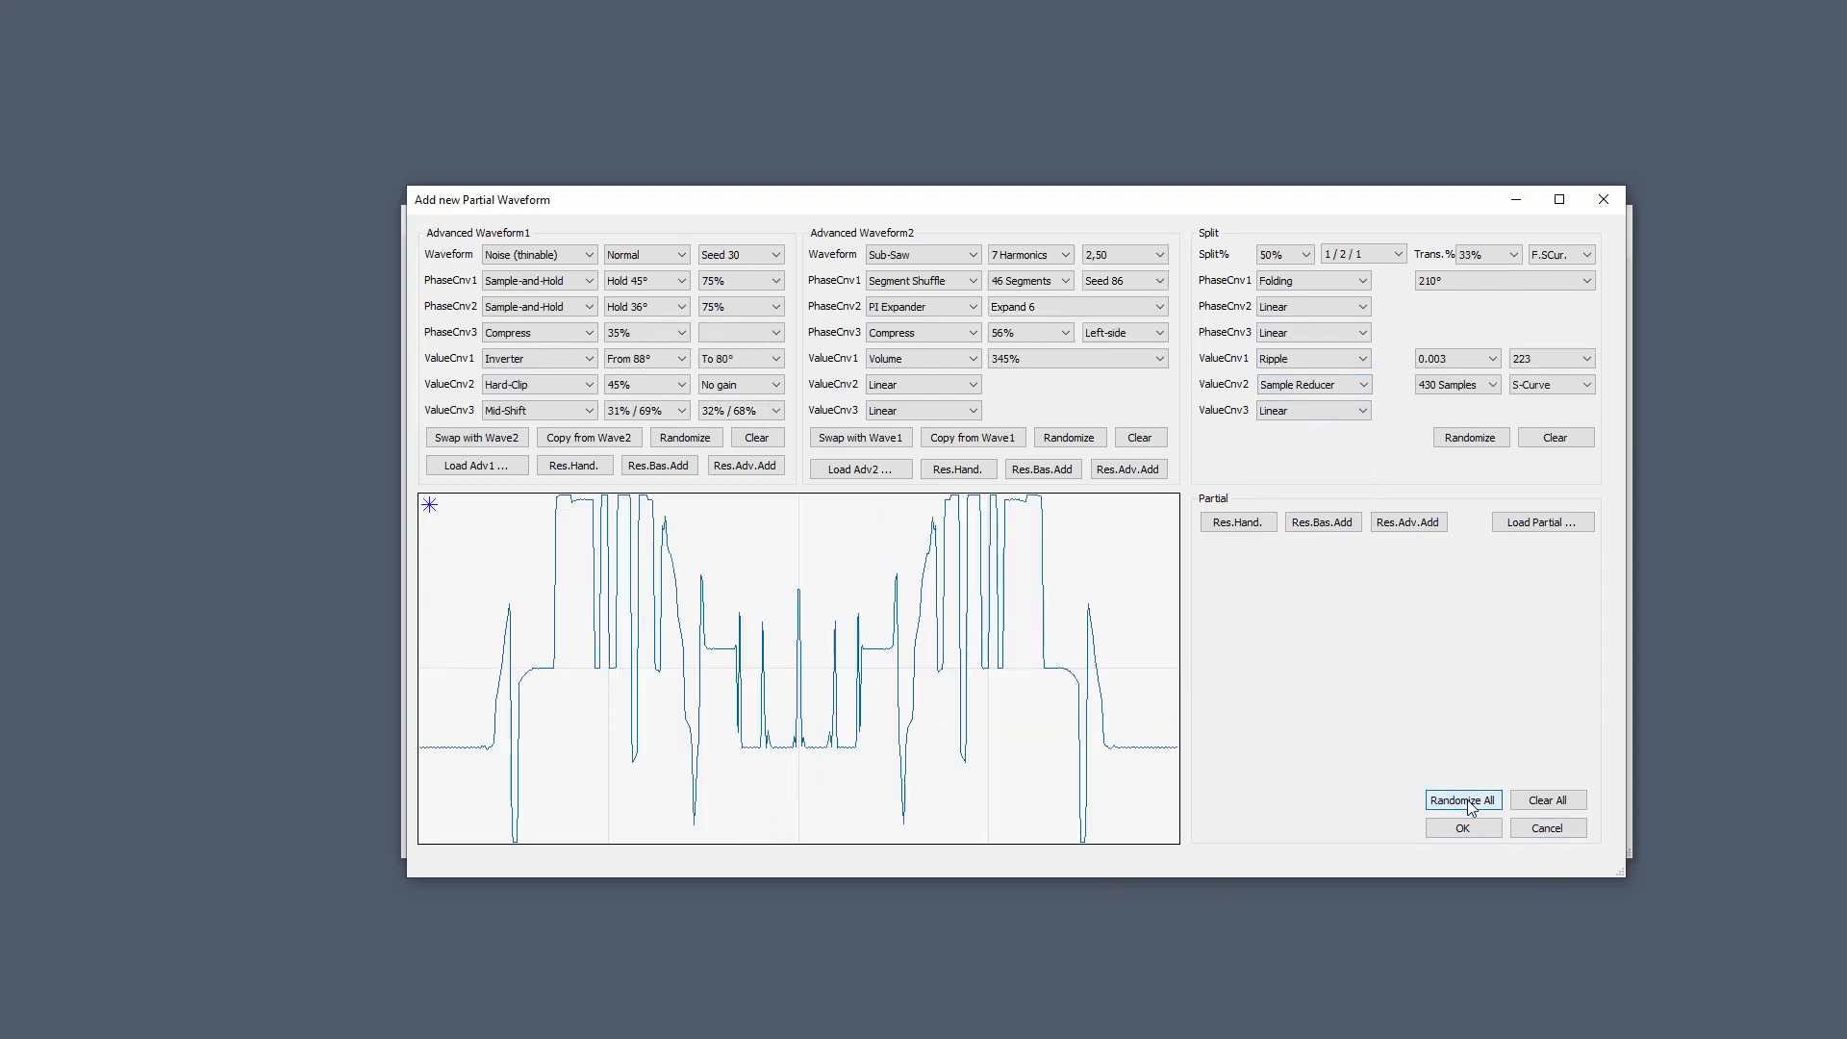
{"action": "left_click", "coordinate": [1471, 800]}
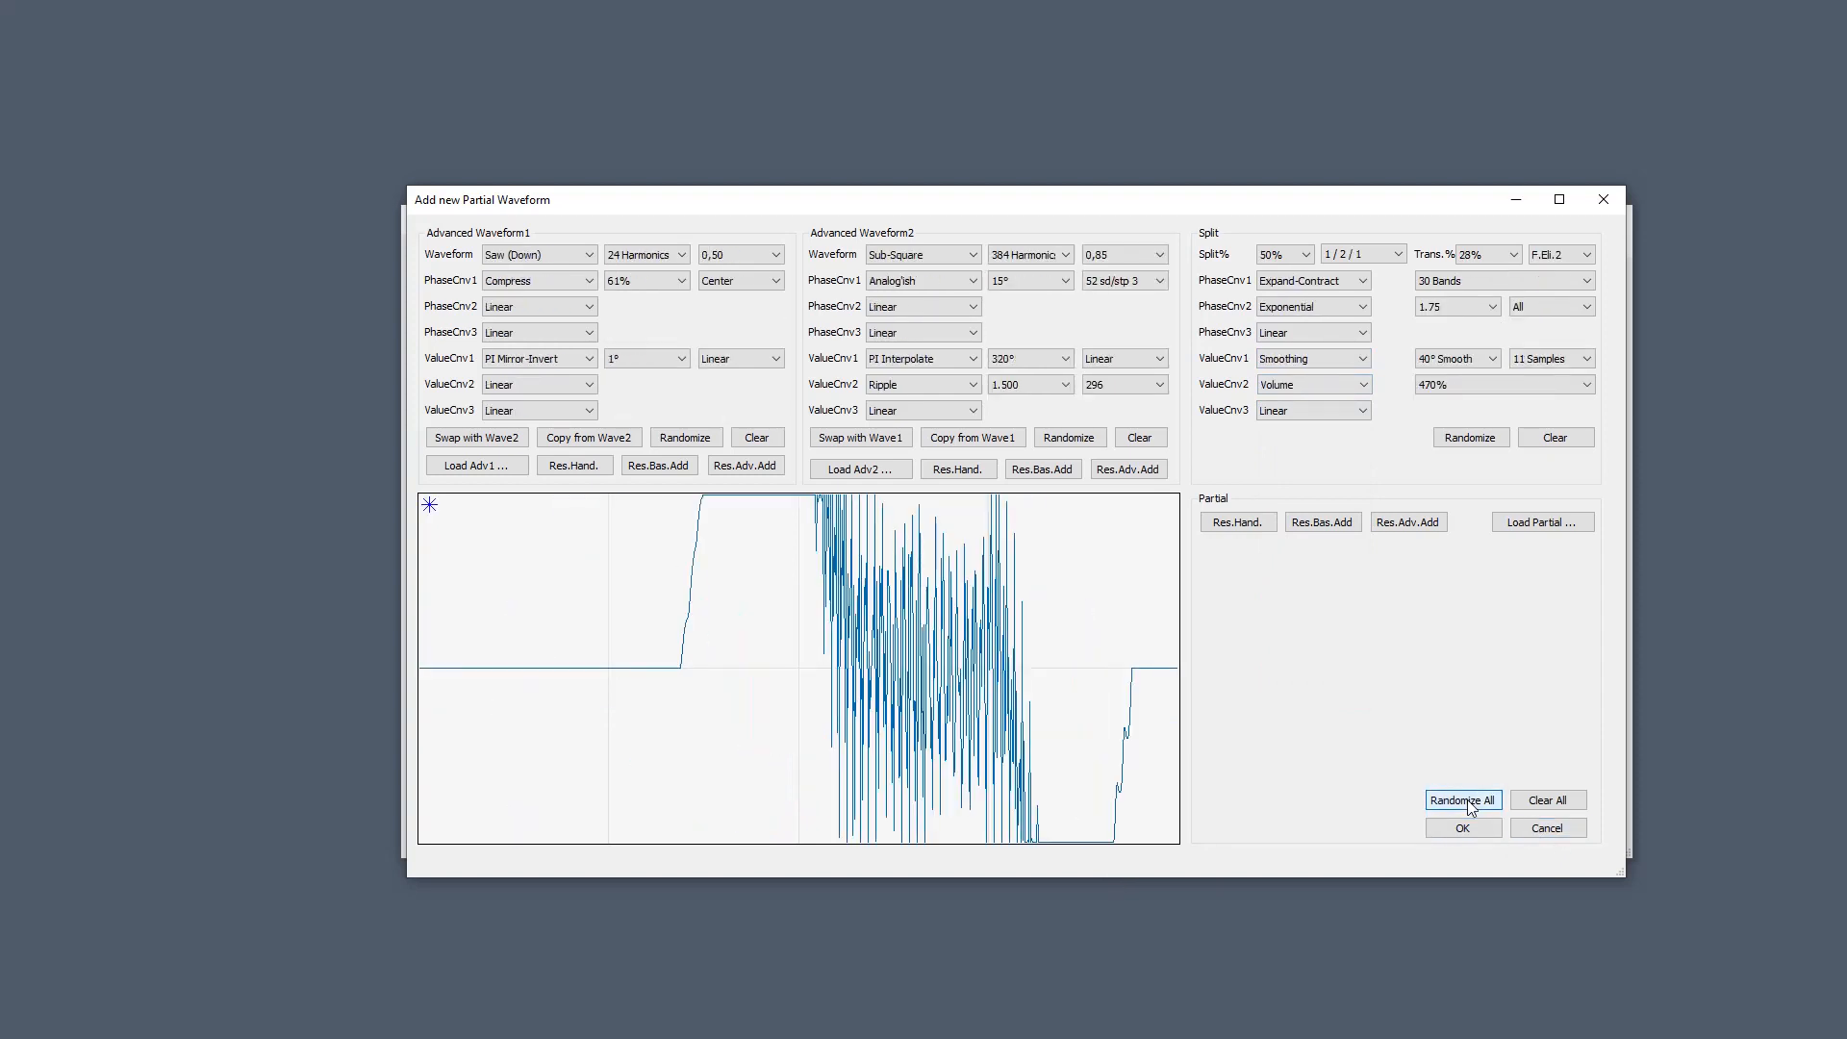
{"action": "left_click", "coordinate": [1471, 800]}
{"action": "left_click", "coordinate": [1470, 803]}
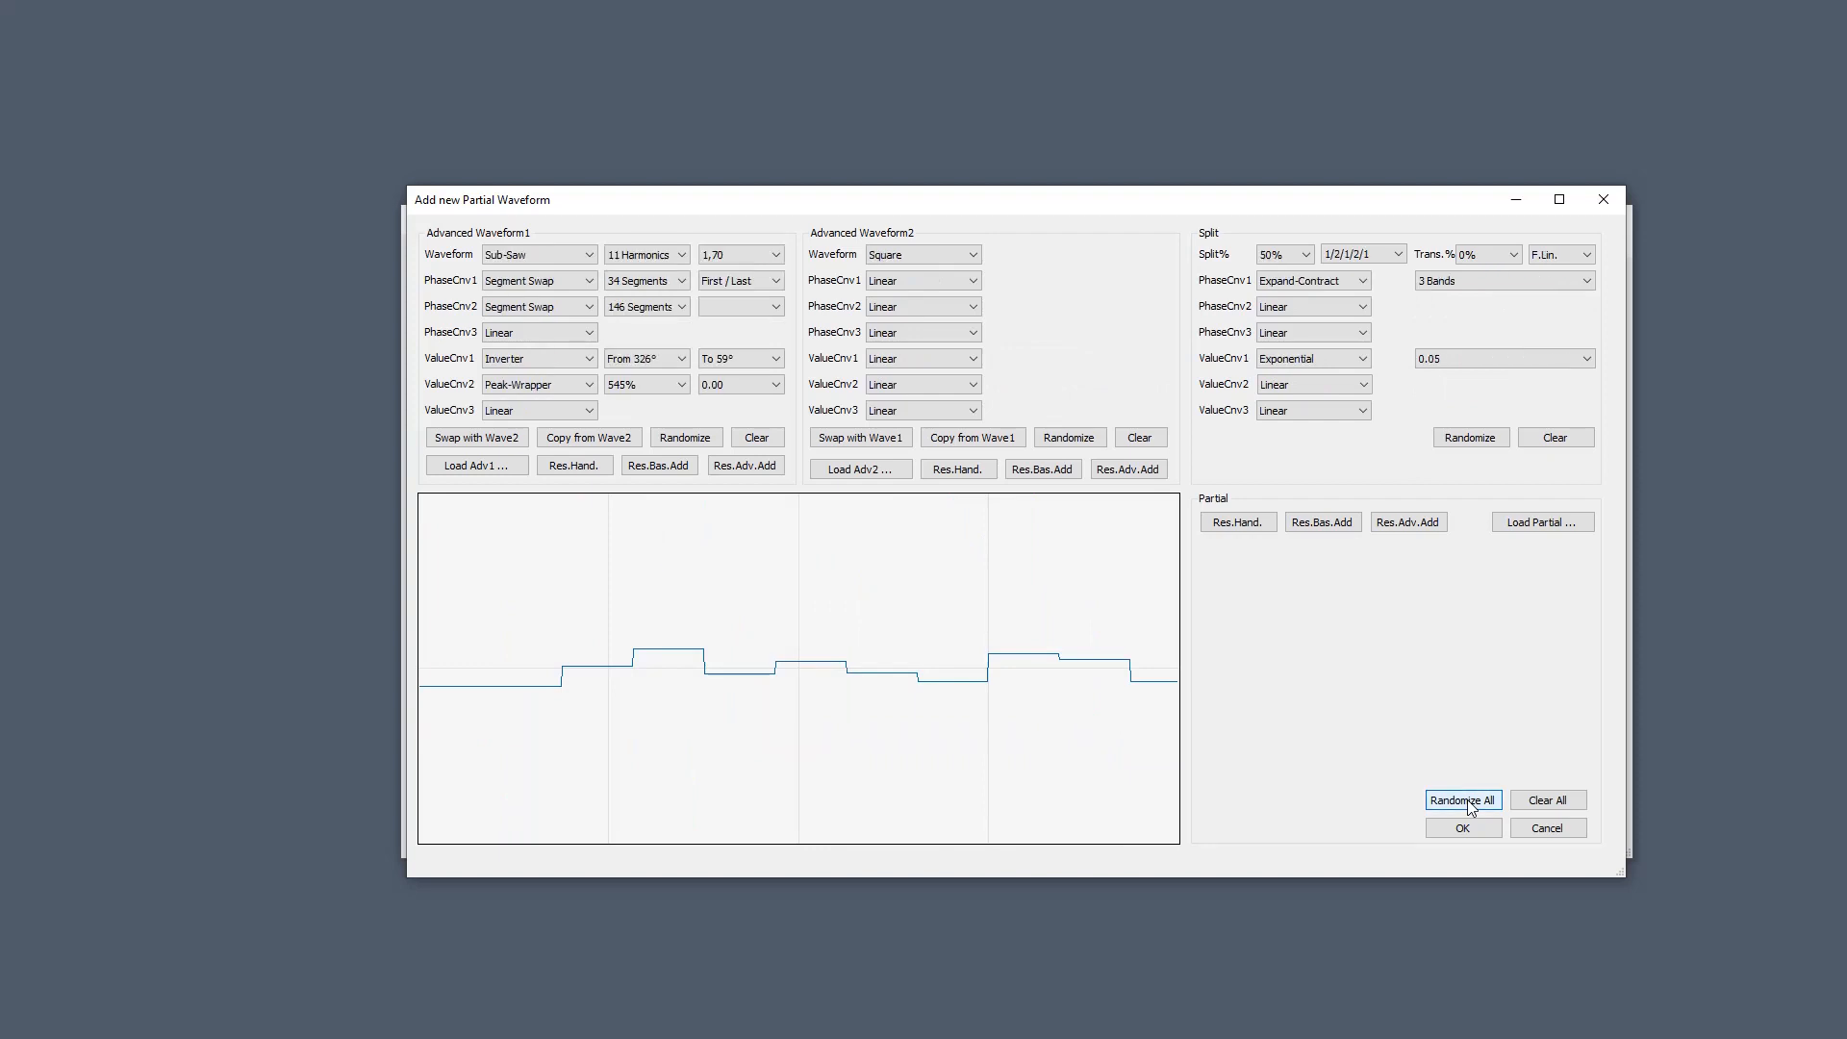
{"action": "left_click", "coordinate": [1471, 803]}
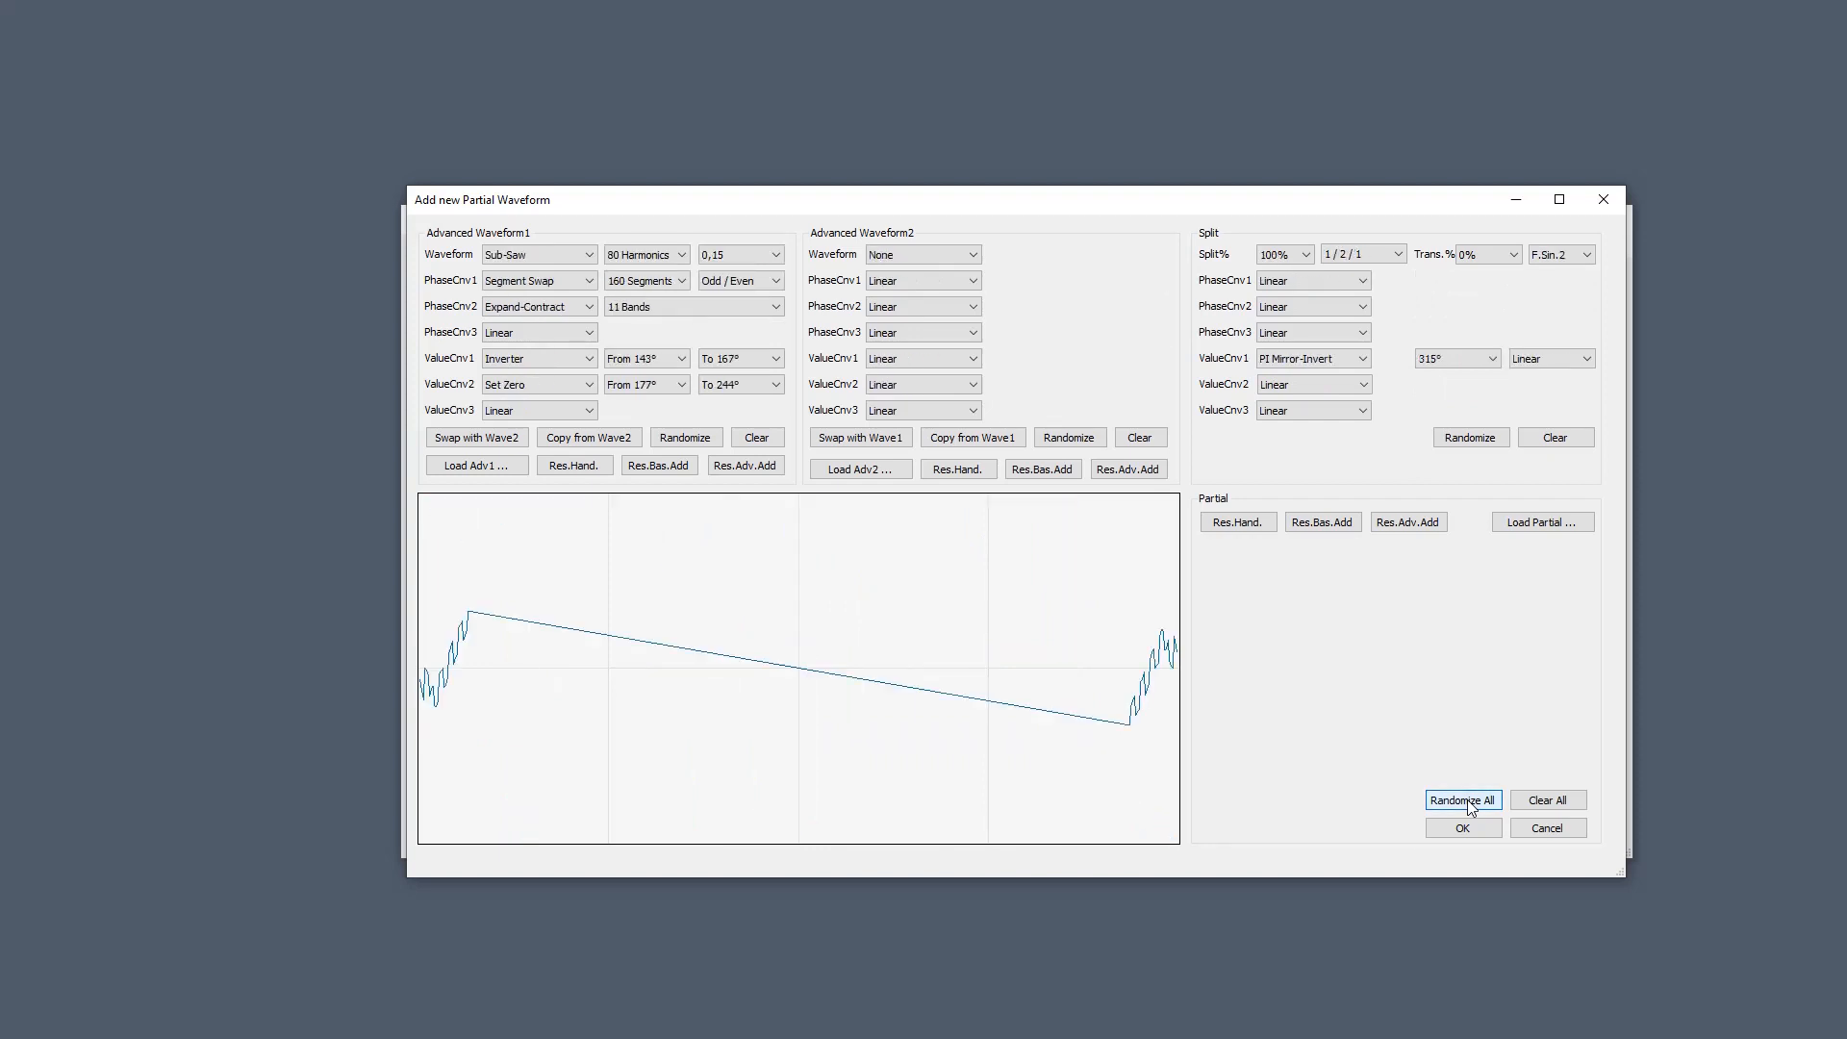
{"action": "left_click", "coordinate": [1469, 803]}
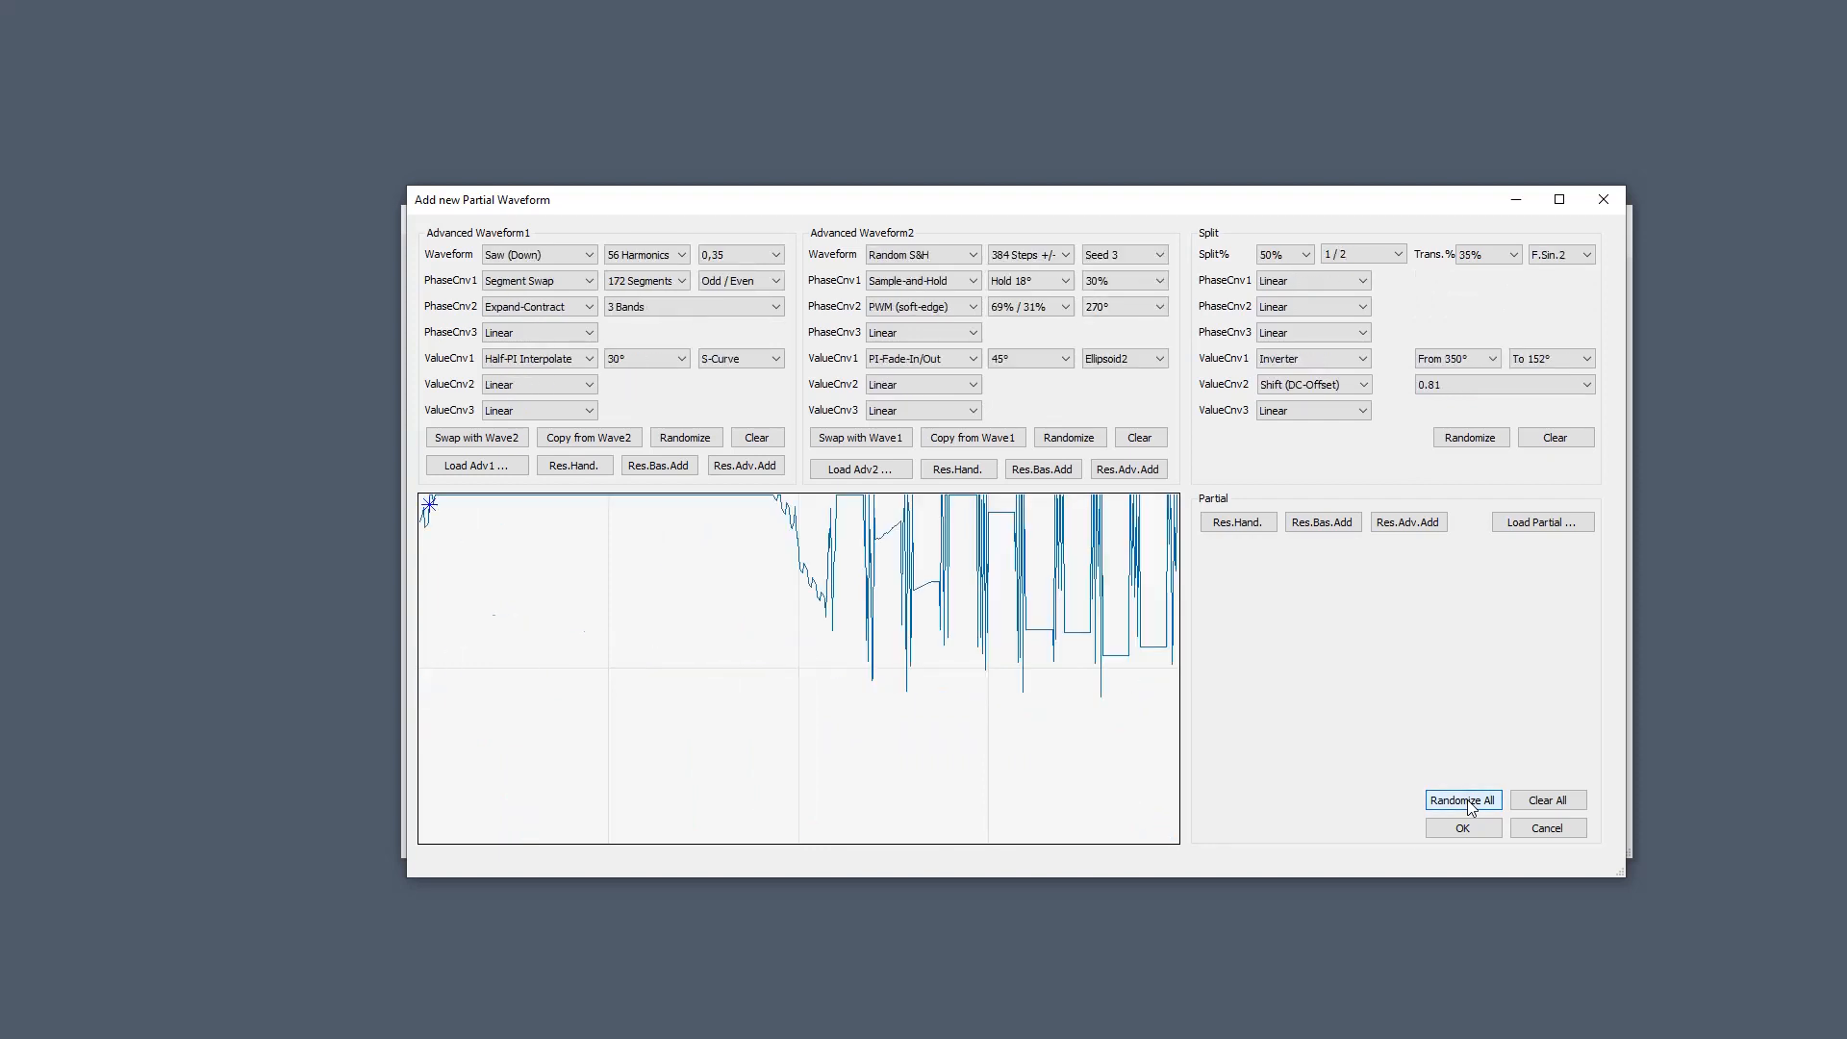
{"action": "left_click", "coordinate": [1469, 803]}
{"action": "left_click", "coordinate": [1469, 803]}
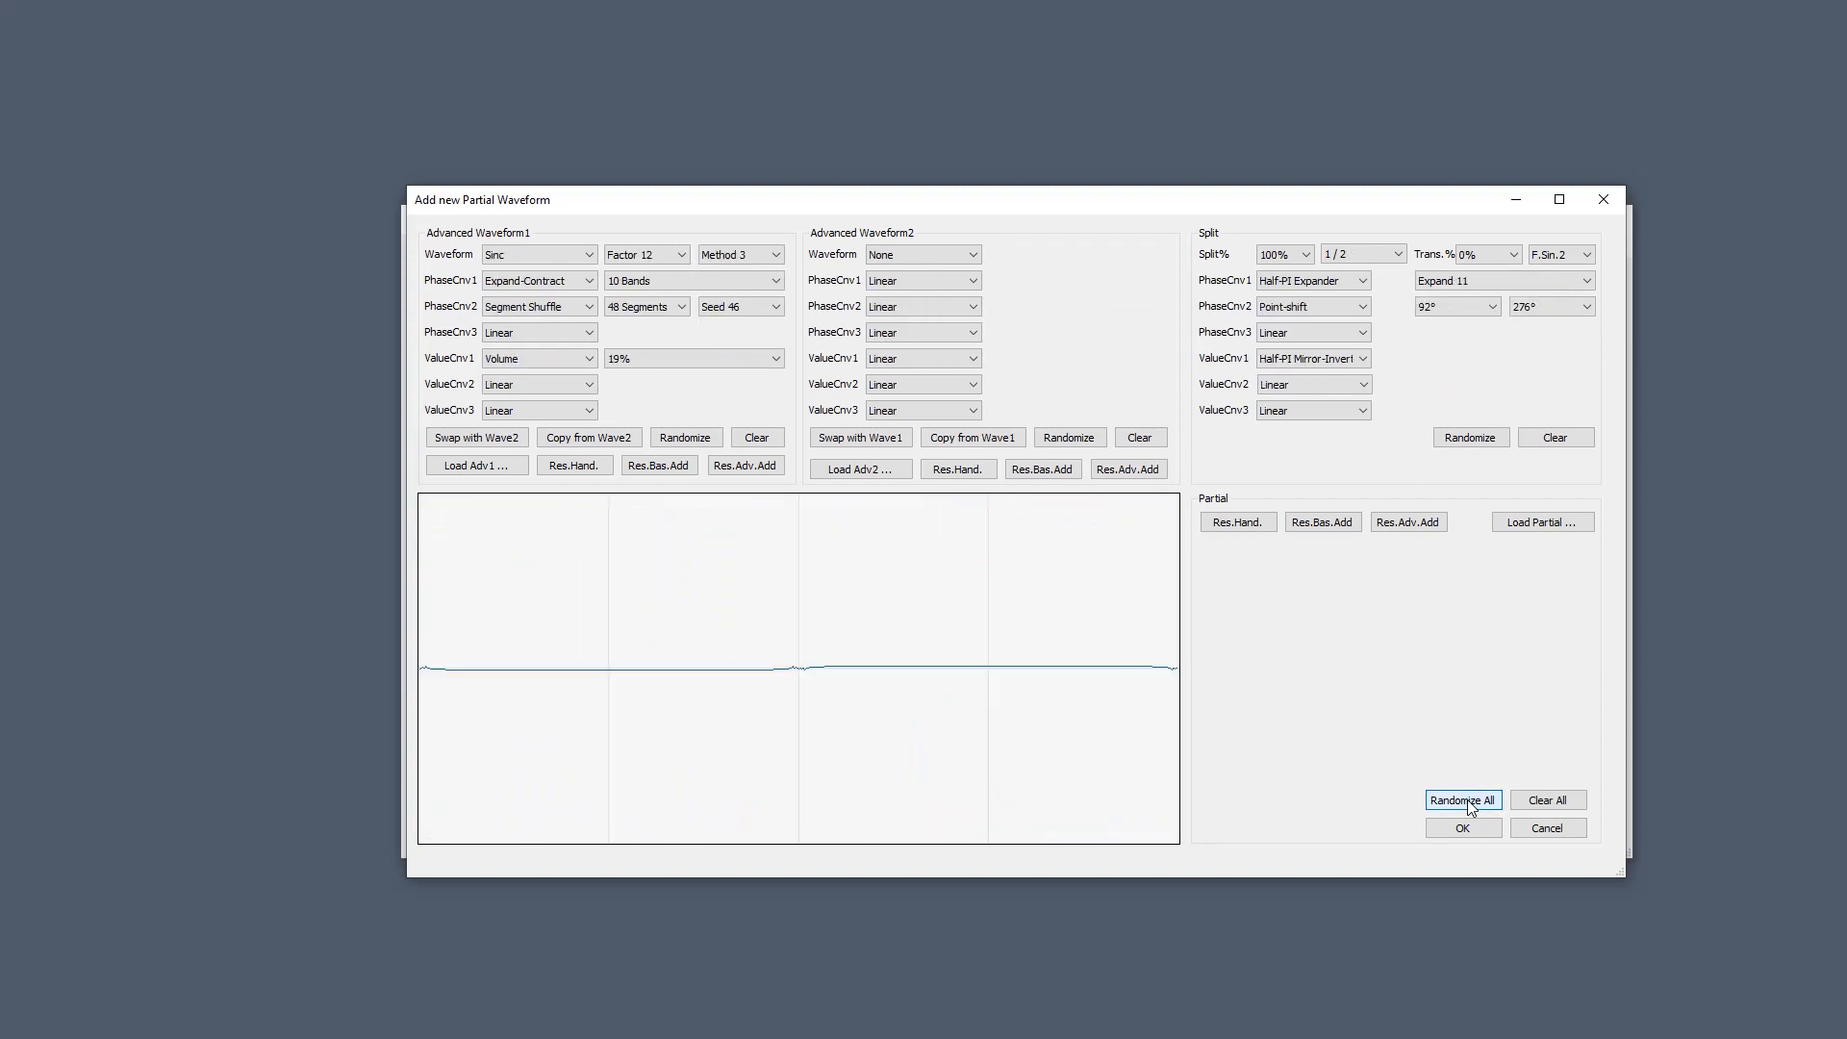
{"action": "left_click", "coordinate": [1469, 802]}
{"action": "left_click", "coordinate": [1469, 802]}
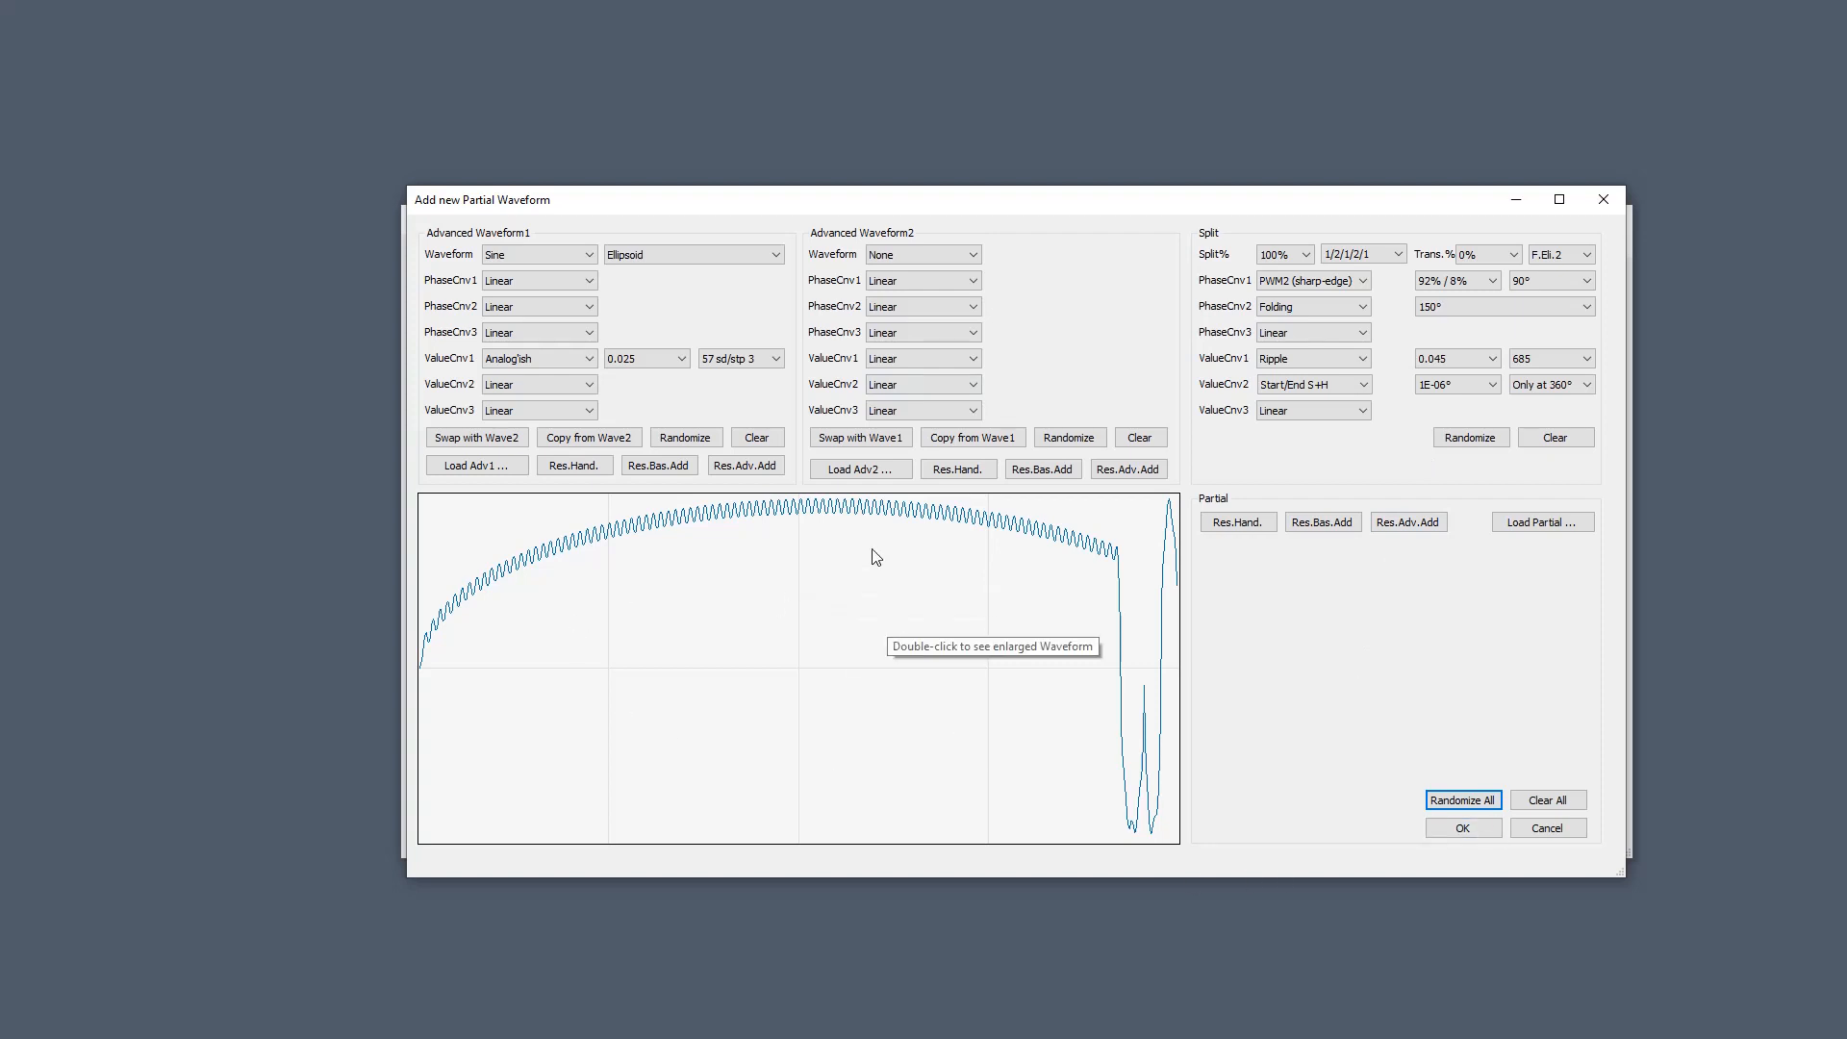
{"action": "left_click", "coordinate": [1548, 799]}
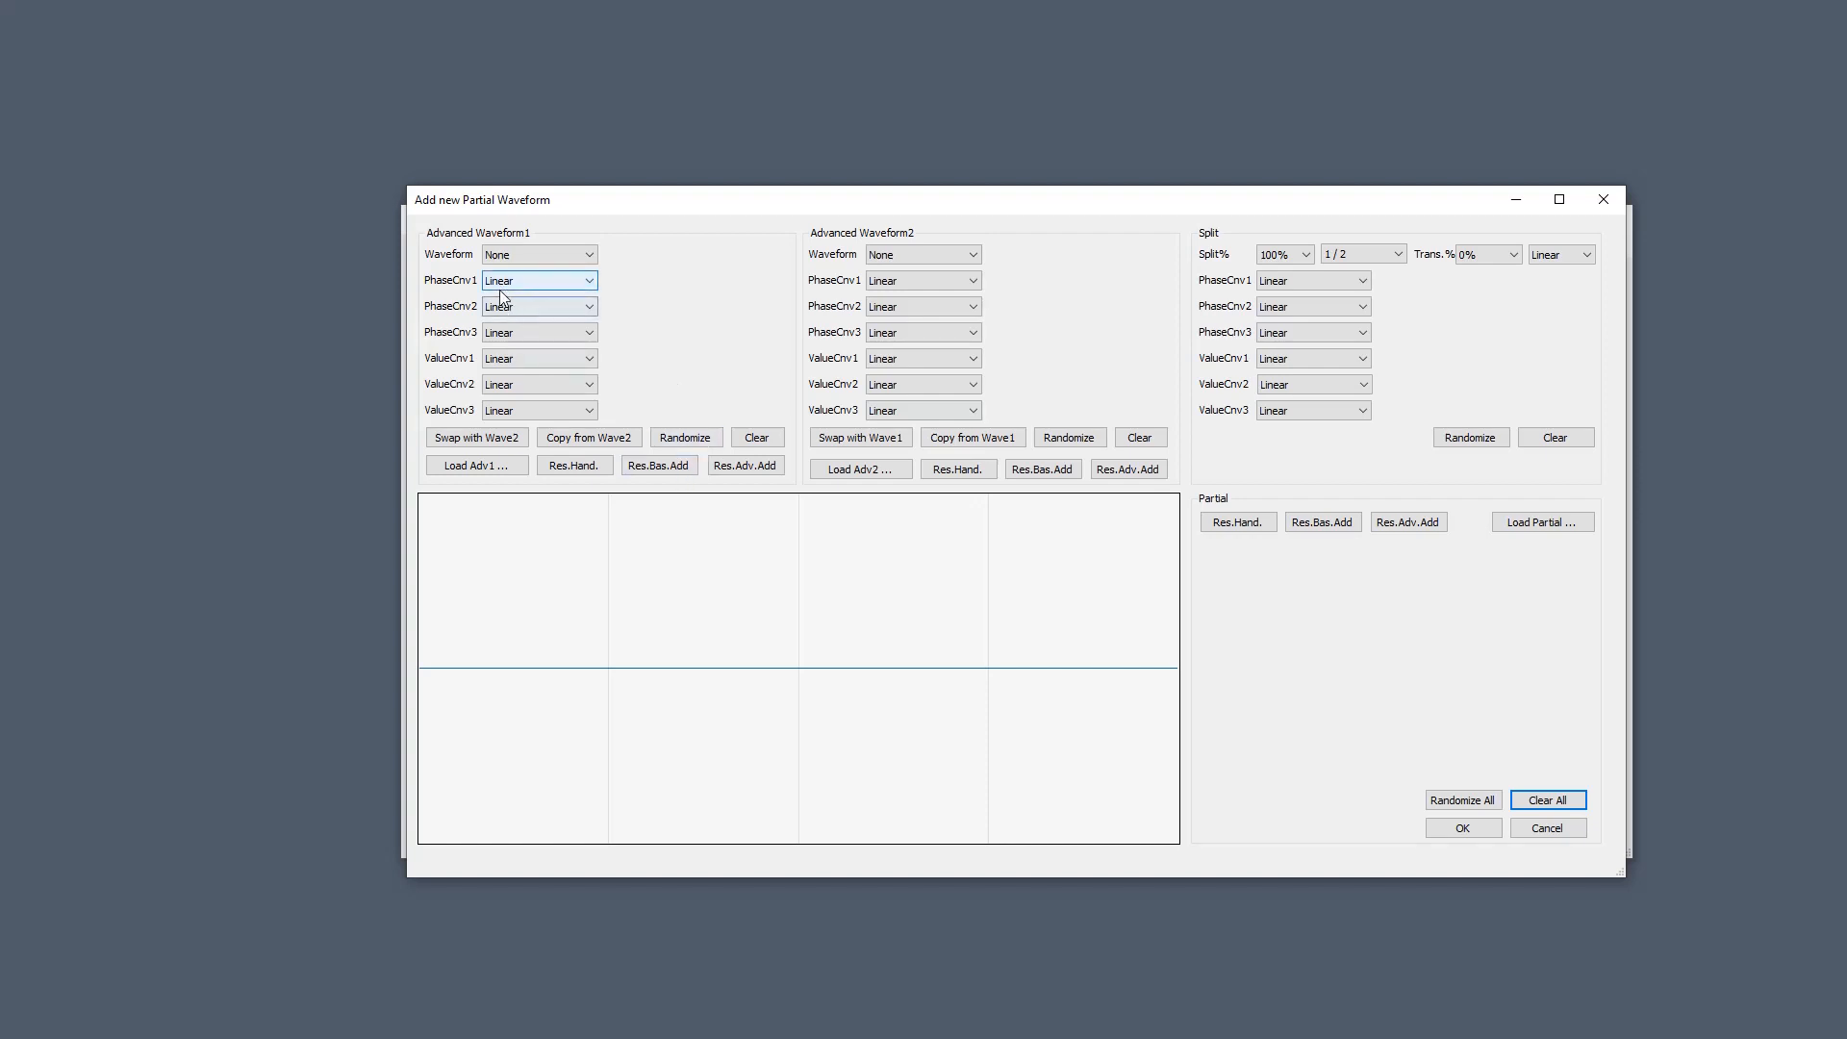
Randomize Waveform1 alone until it lands on Sine with Compress and Set Zero conversions.
{"action": "left_click", "coordinate": [693, 444]}
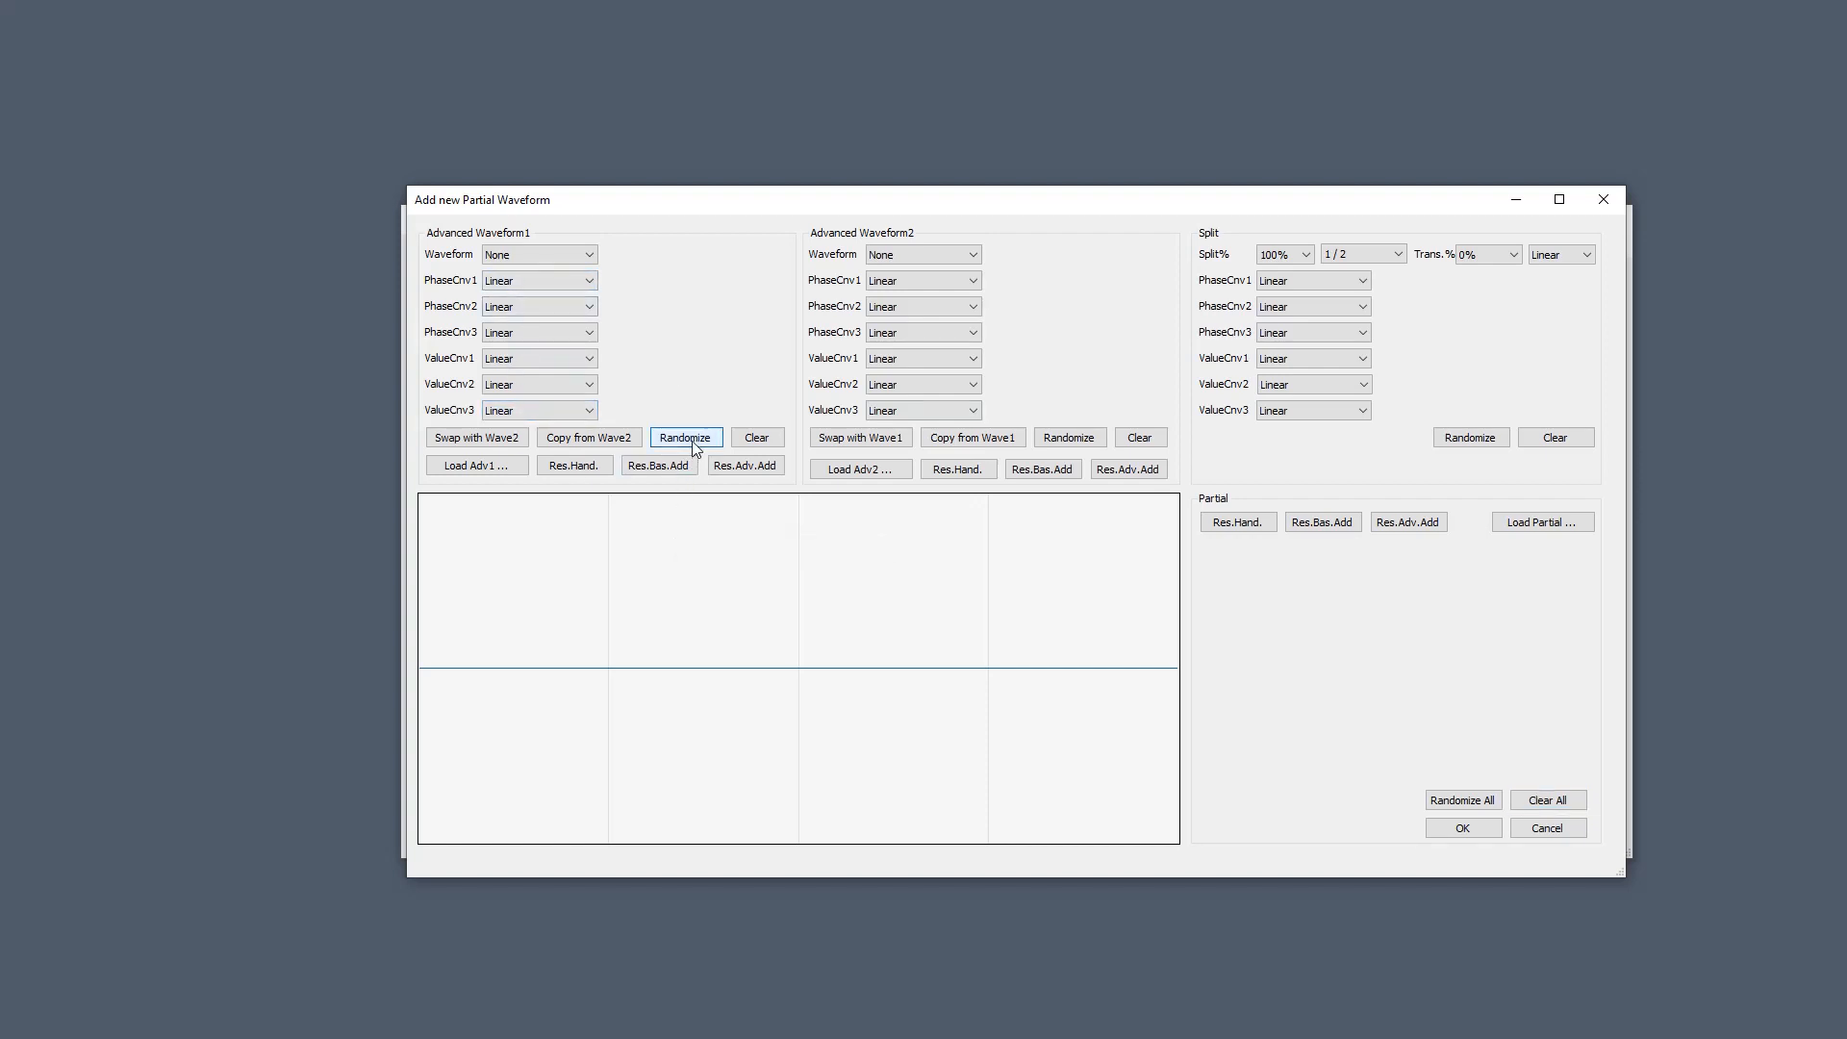
{"action": "left_click", "coordinate": [687, 440]}
{"action": "left_click", "coordinate": [687, 439]}
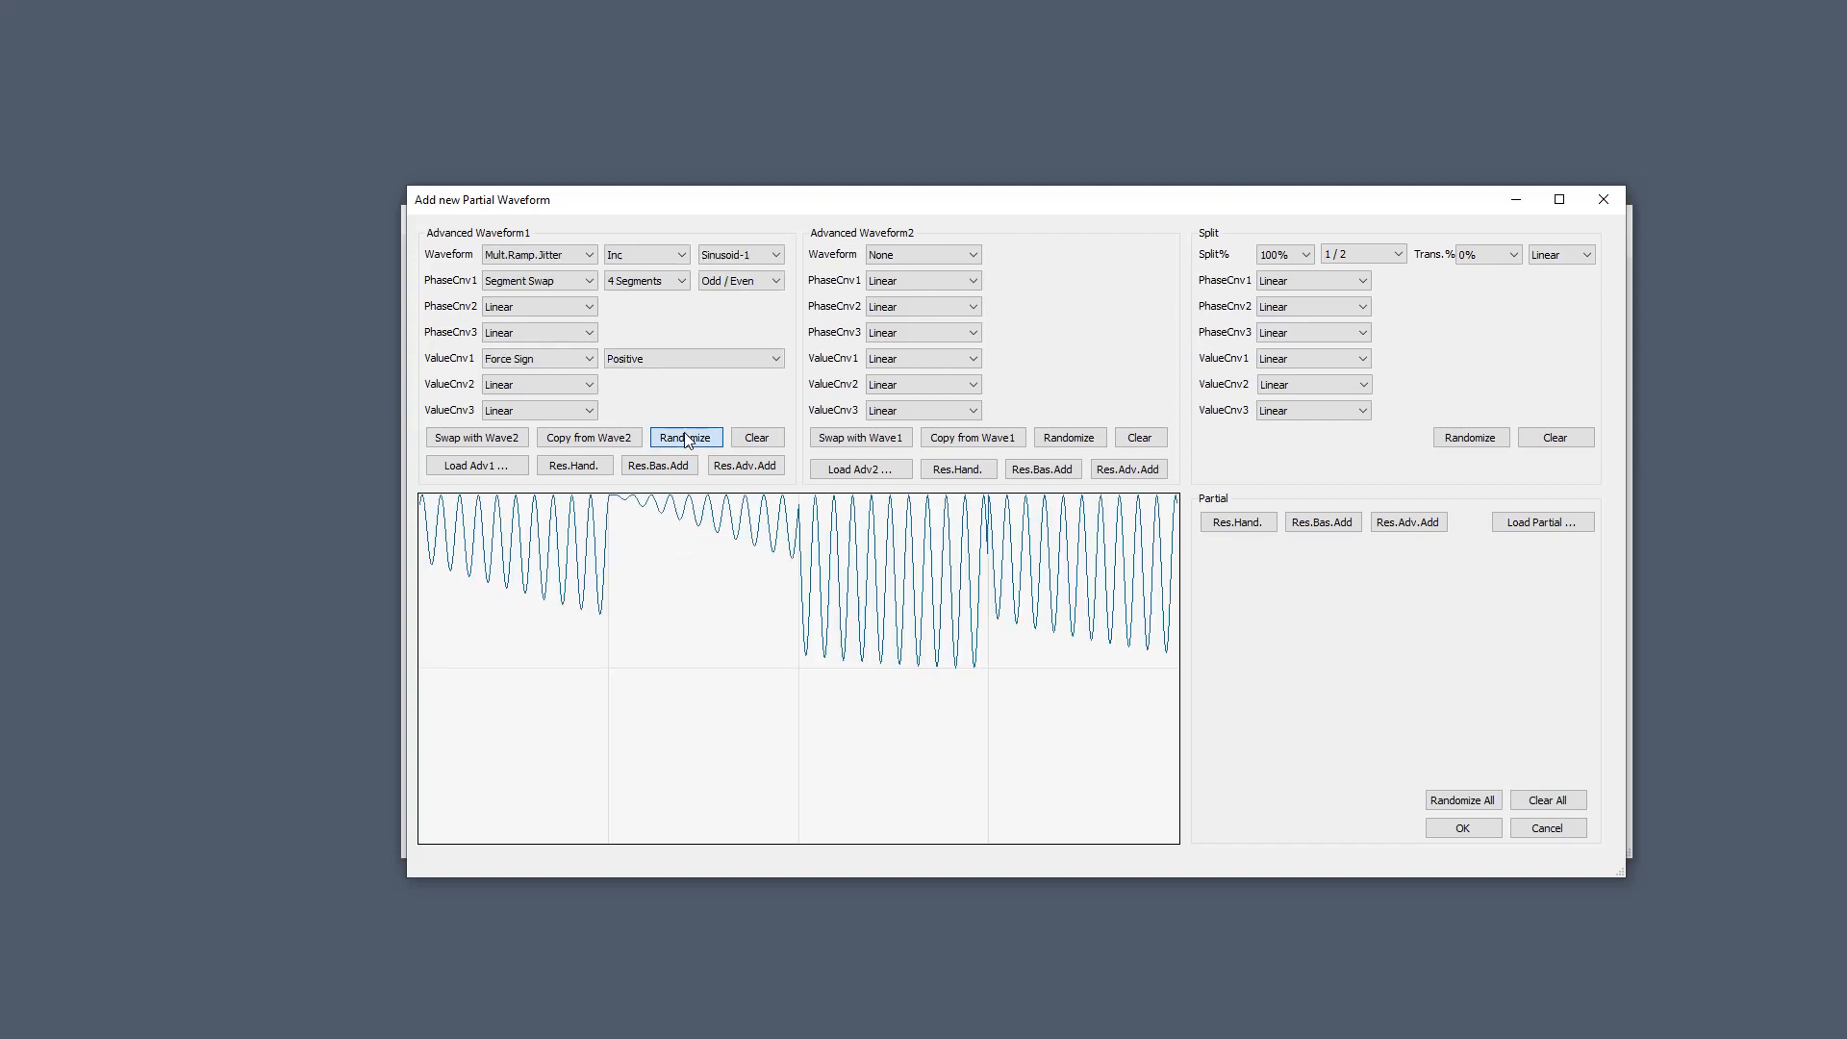
{"action": "left_click", "coordinate": [687, 440]}
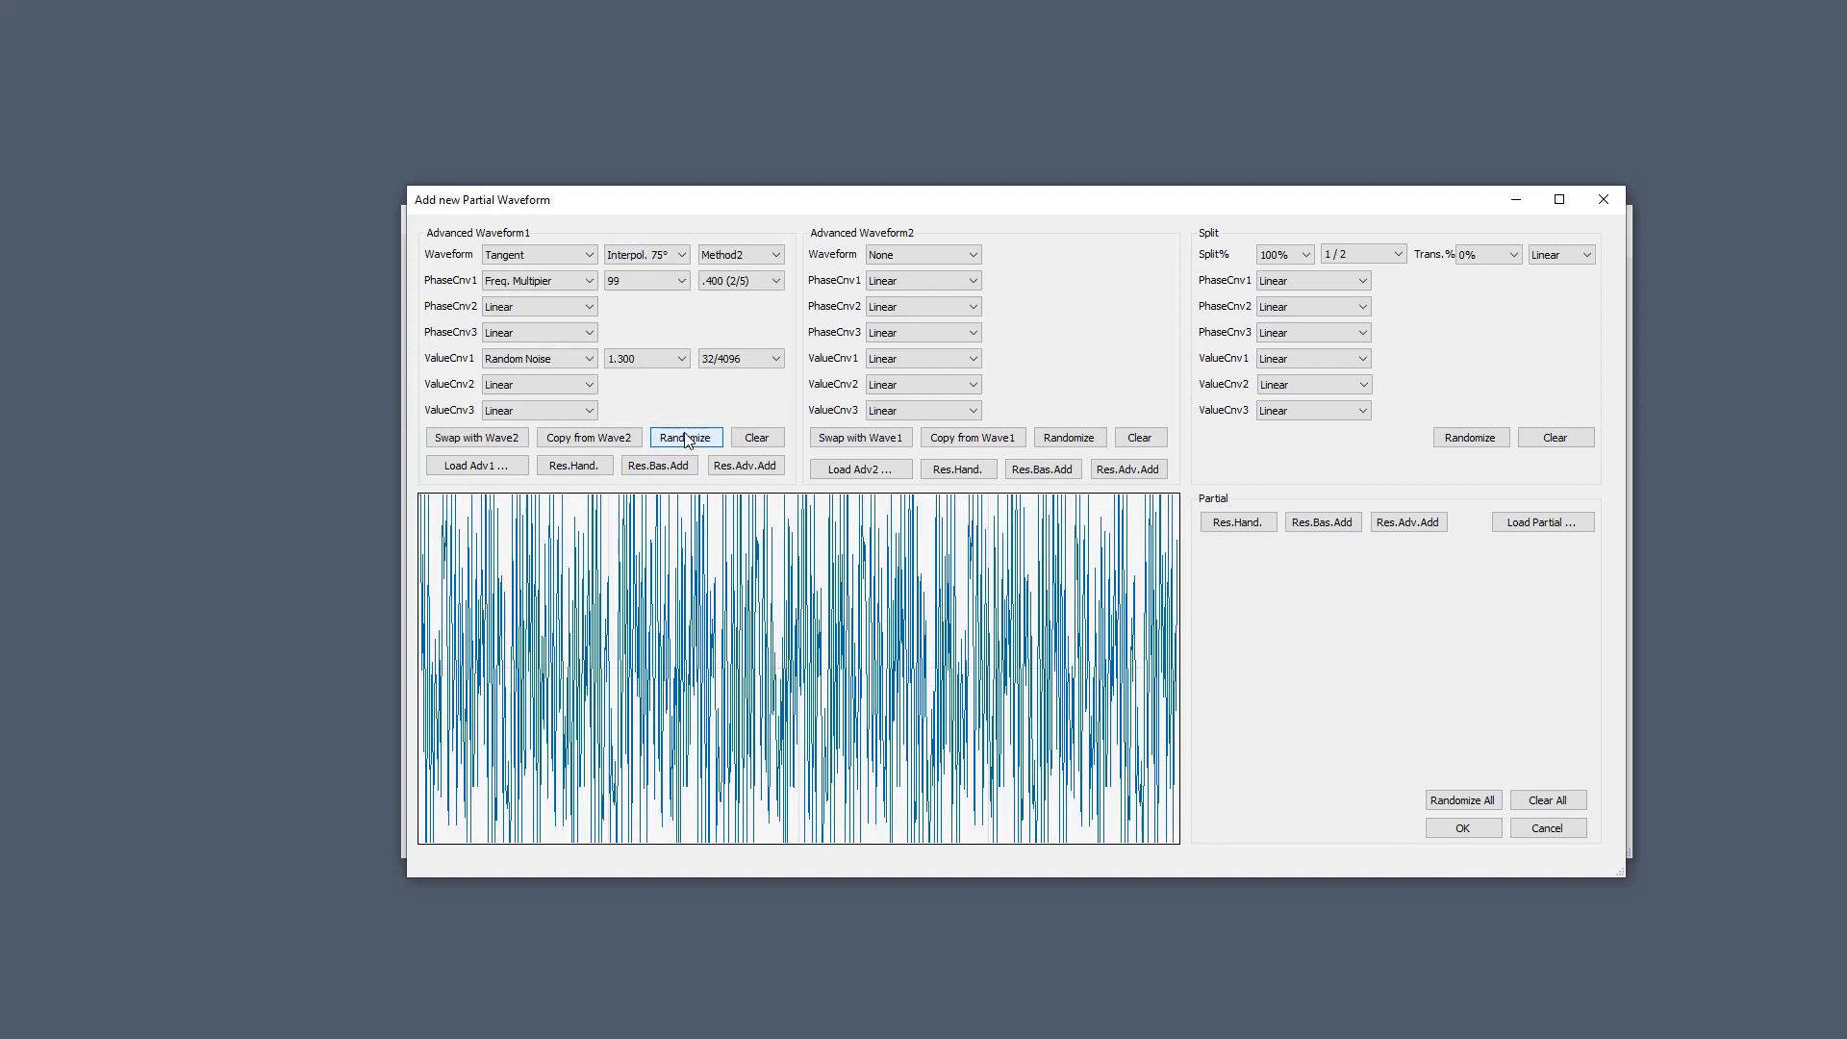
{"action": "left_click", "coordinate": [687, 440]}
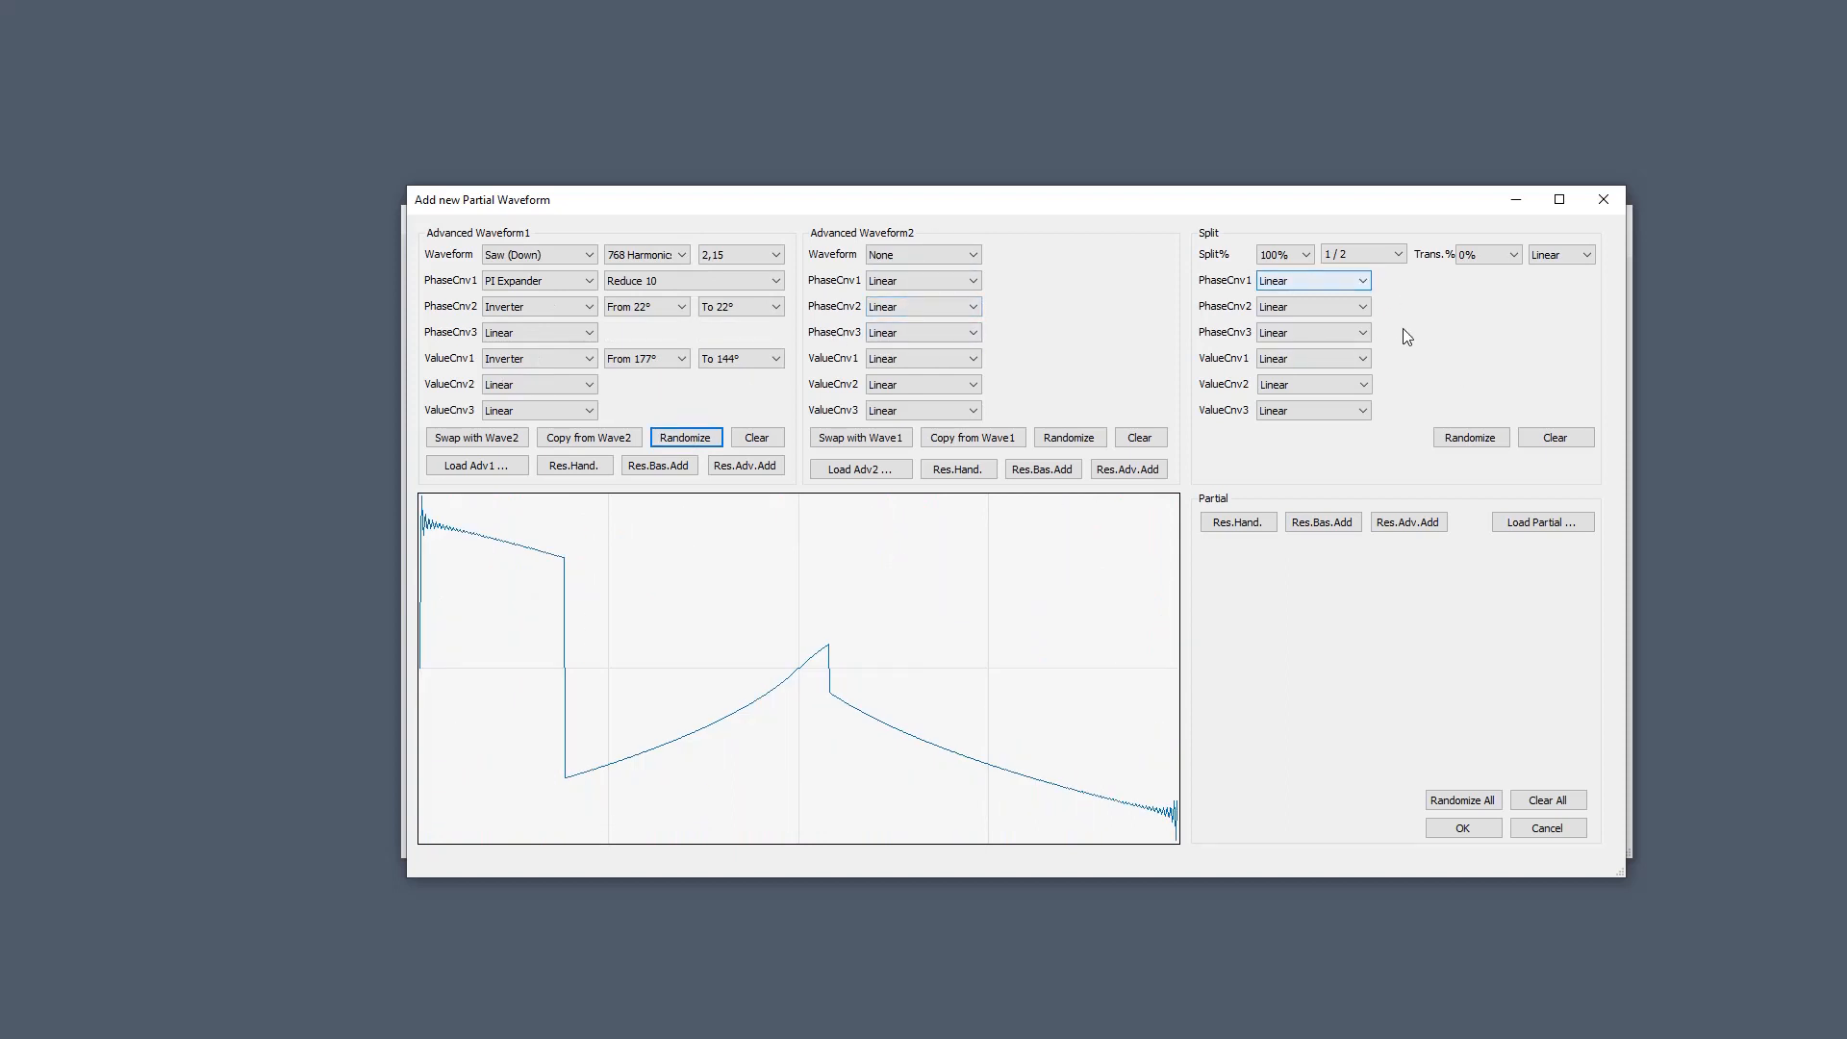
{"action": "left_click", "coordinate": [680, 441]}
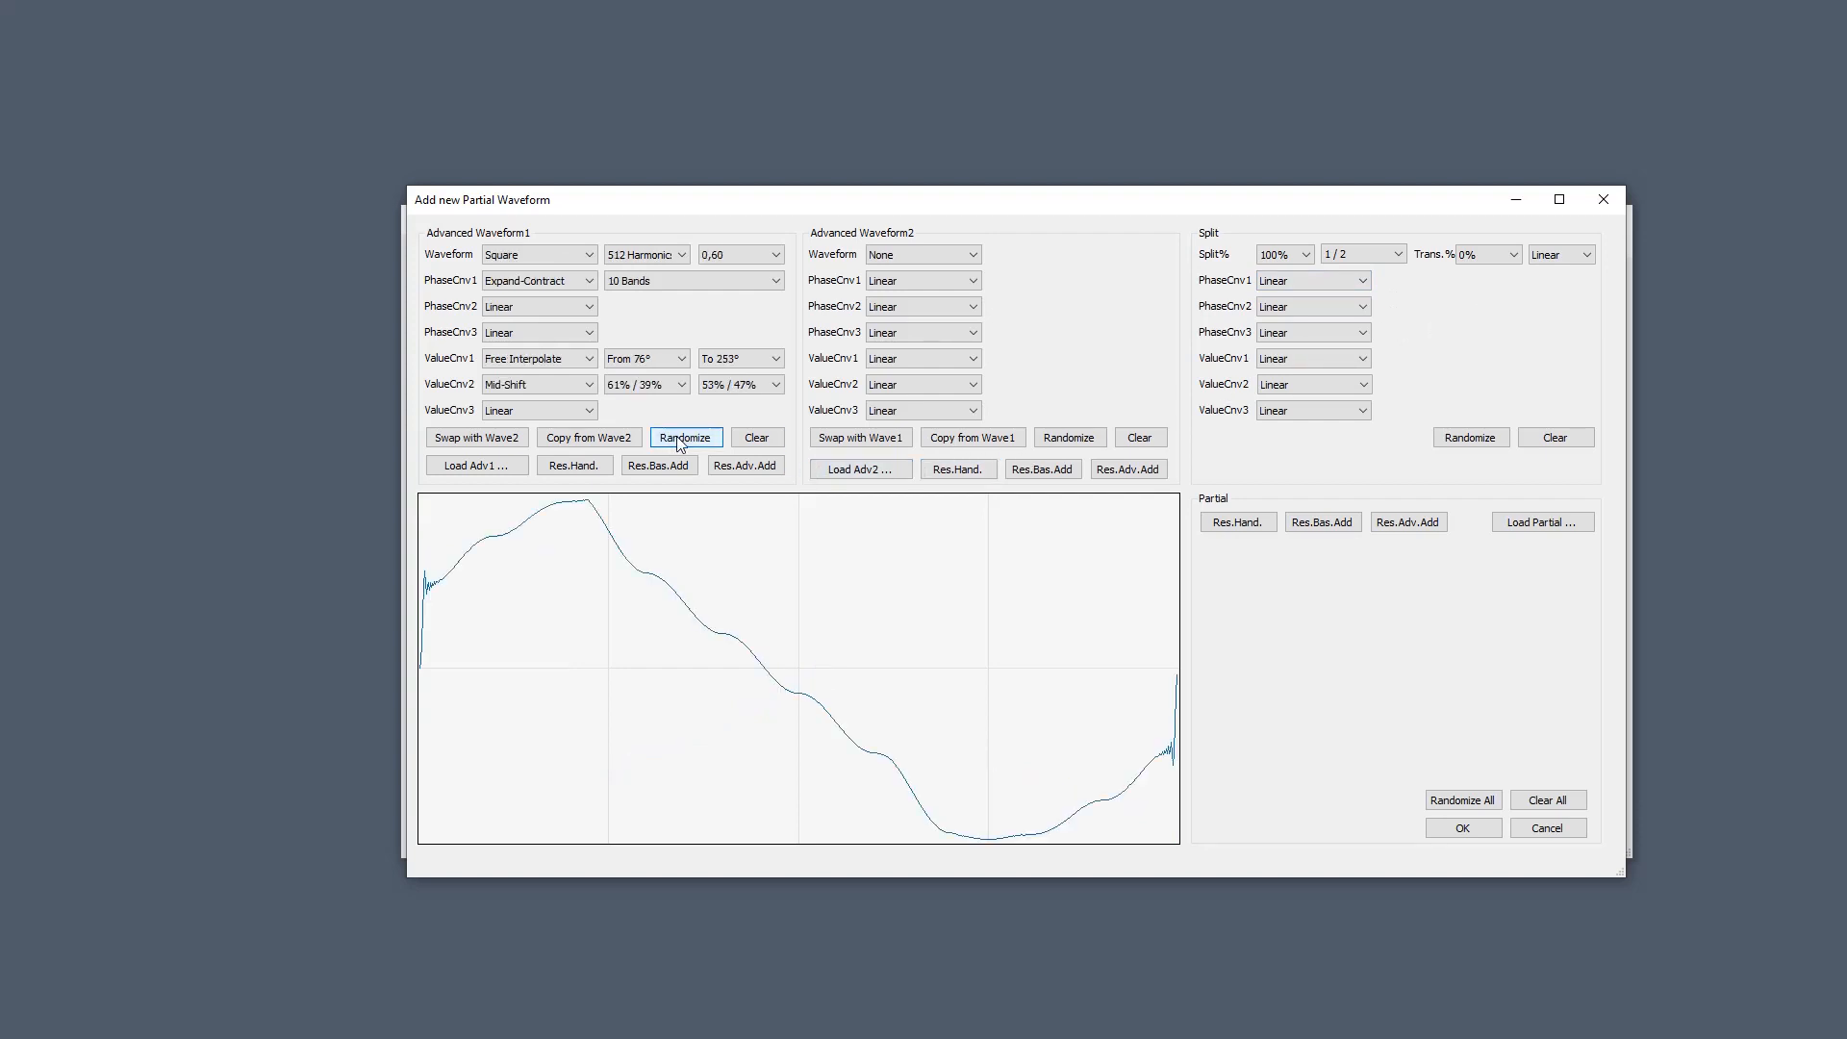
{"action": "left_click", "coordinate": [679, 439]}
{"action": "left_click", "coordinate": [679, 439]}
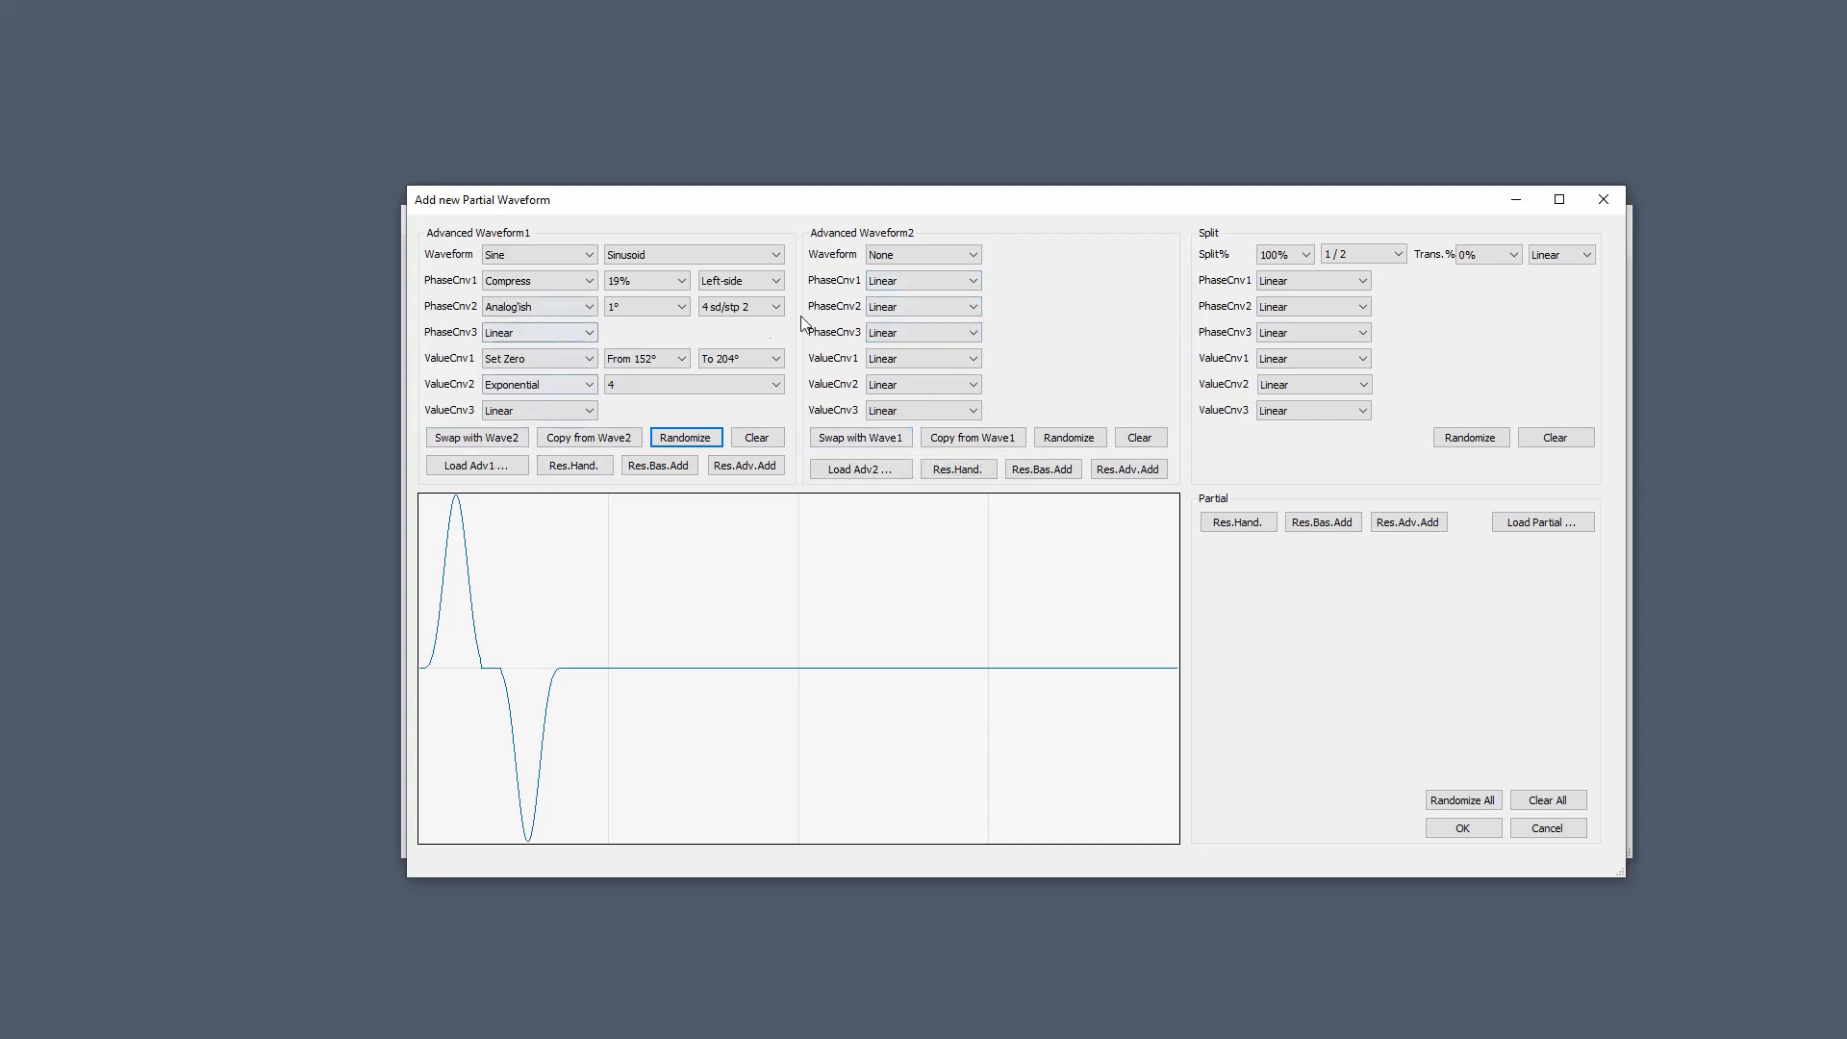
Swap the Sine pulse into Waveform2, then randomize Waveform1 until it becomes Basic Additive.
{"action": "left_click", "coordinate": [509, 441]}
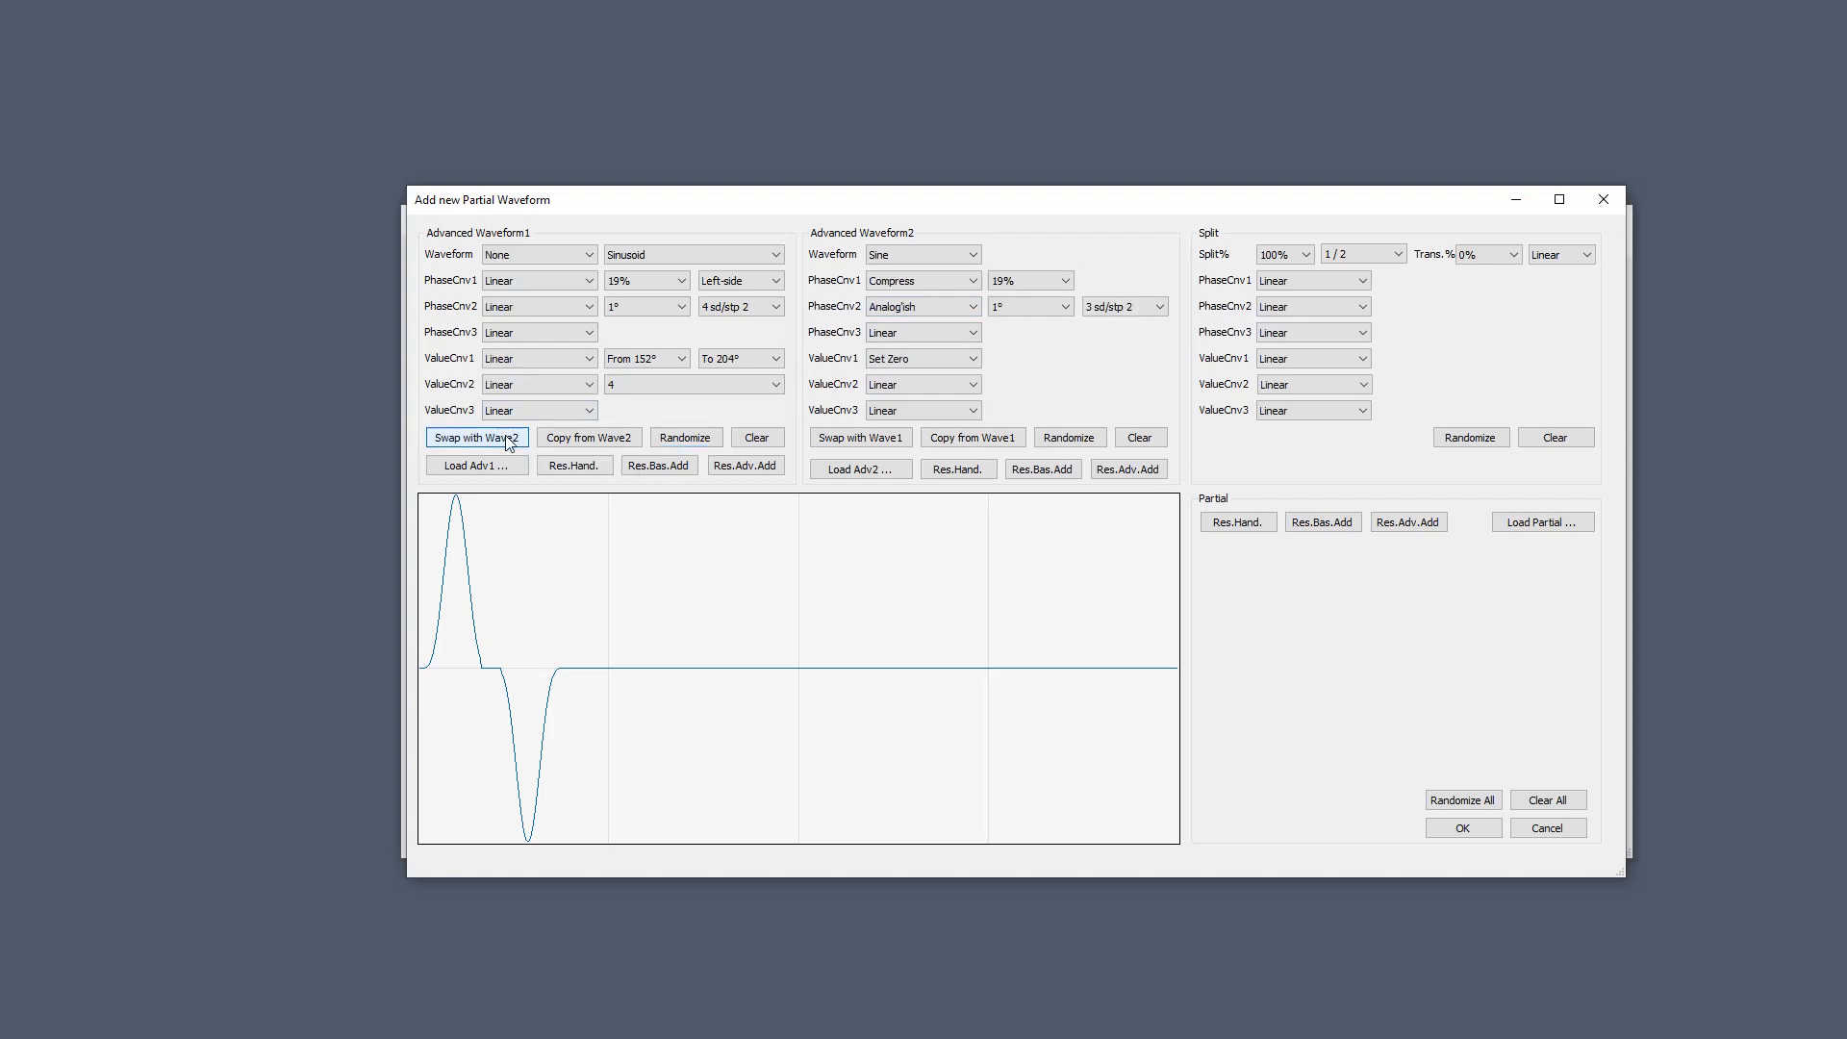
{"action": "left_click", "coordinate": [676, 440]}
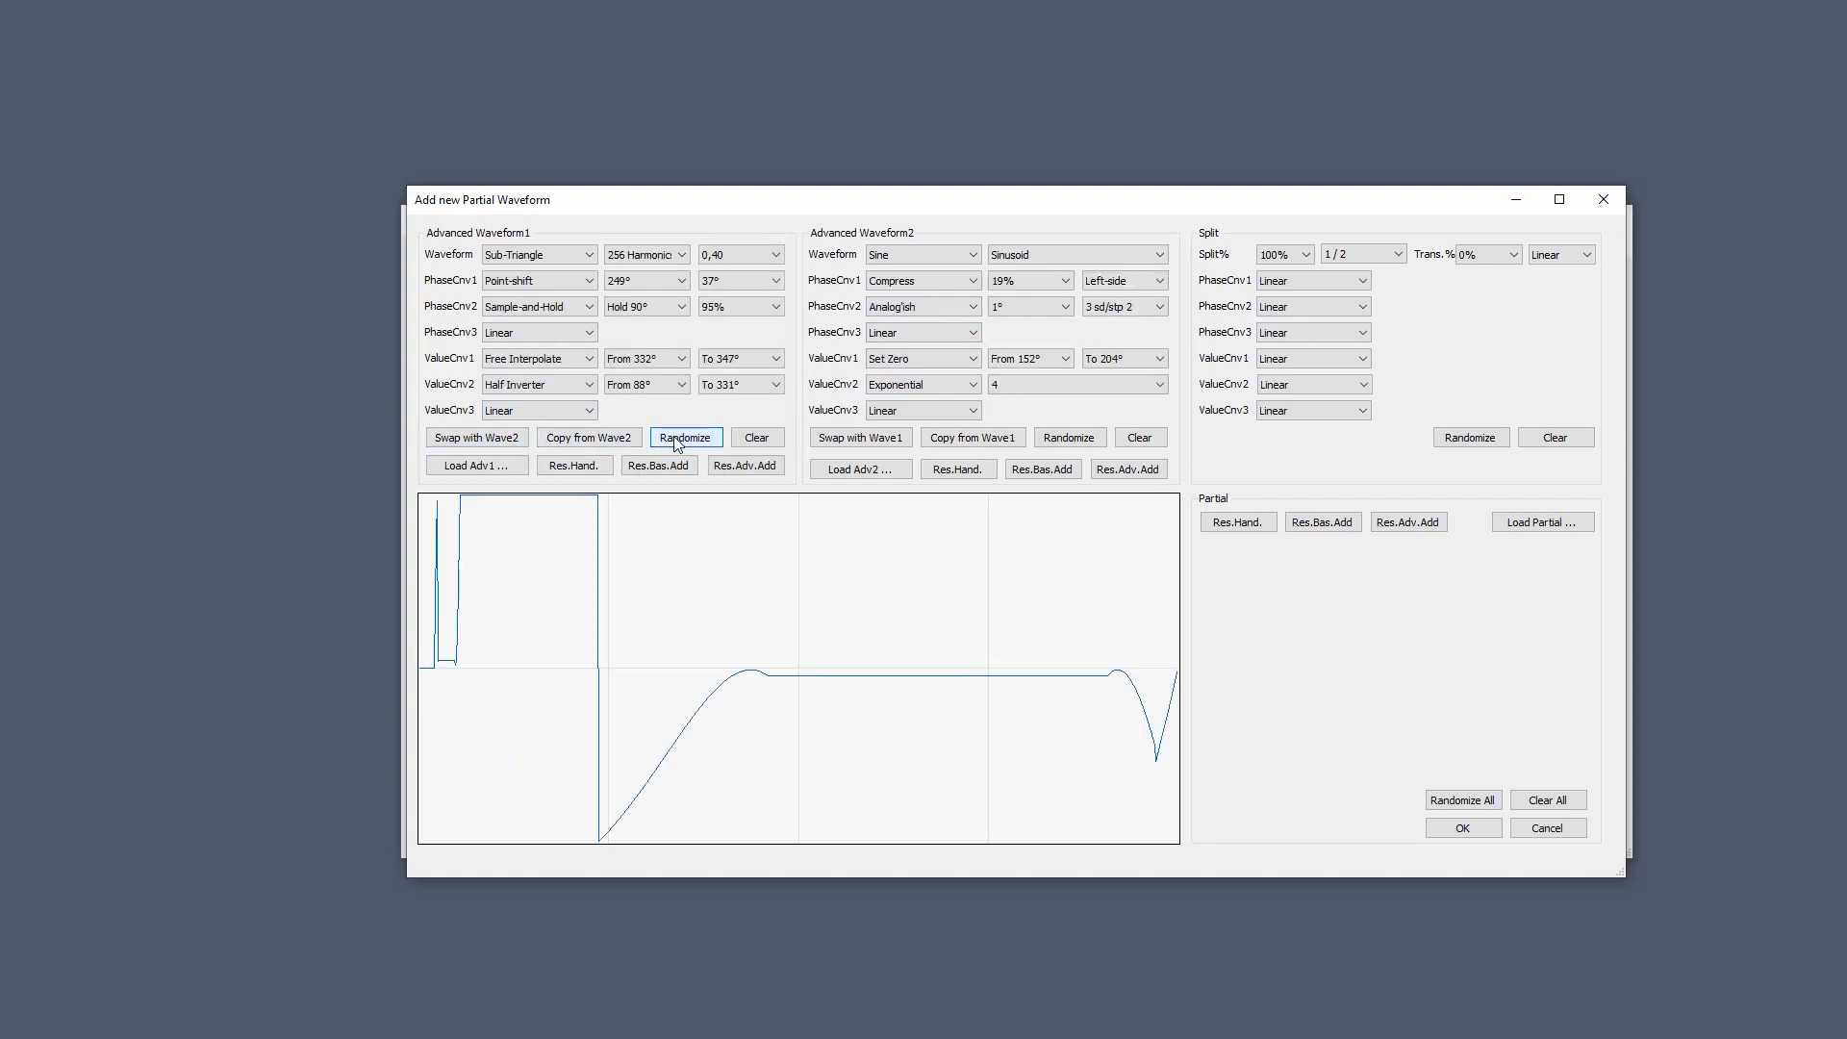
{"action": "left_click", "coordinate": [677, 441]}
{"action": "left_click", "coordinate": [676, 440]}
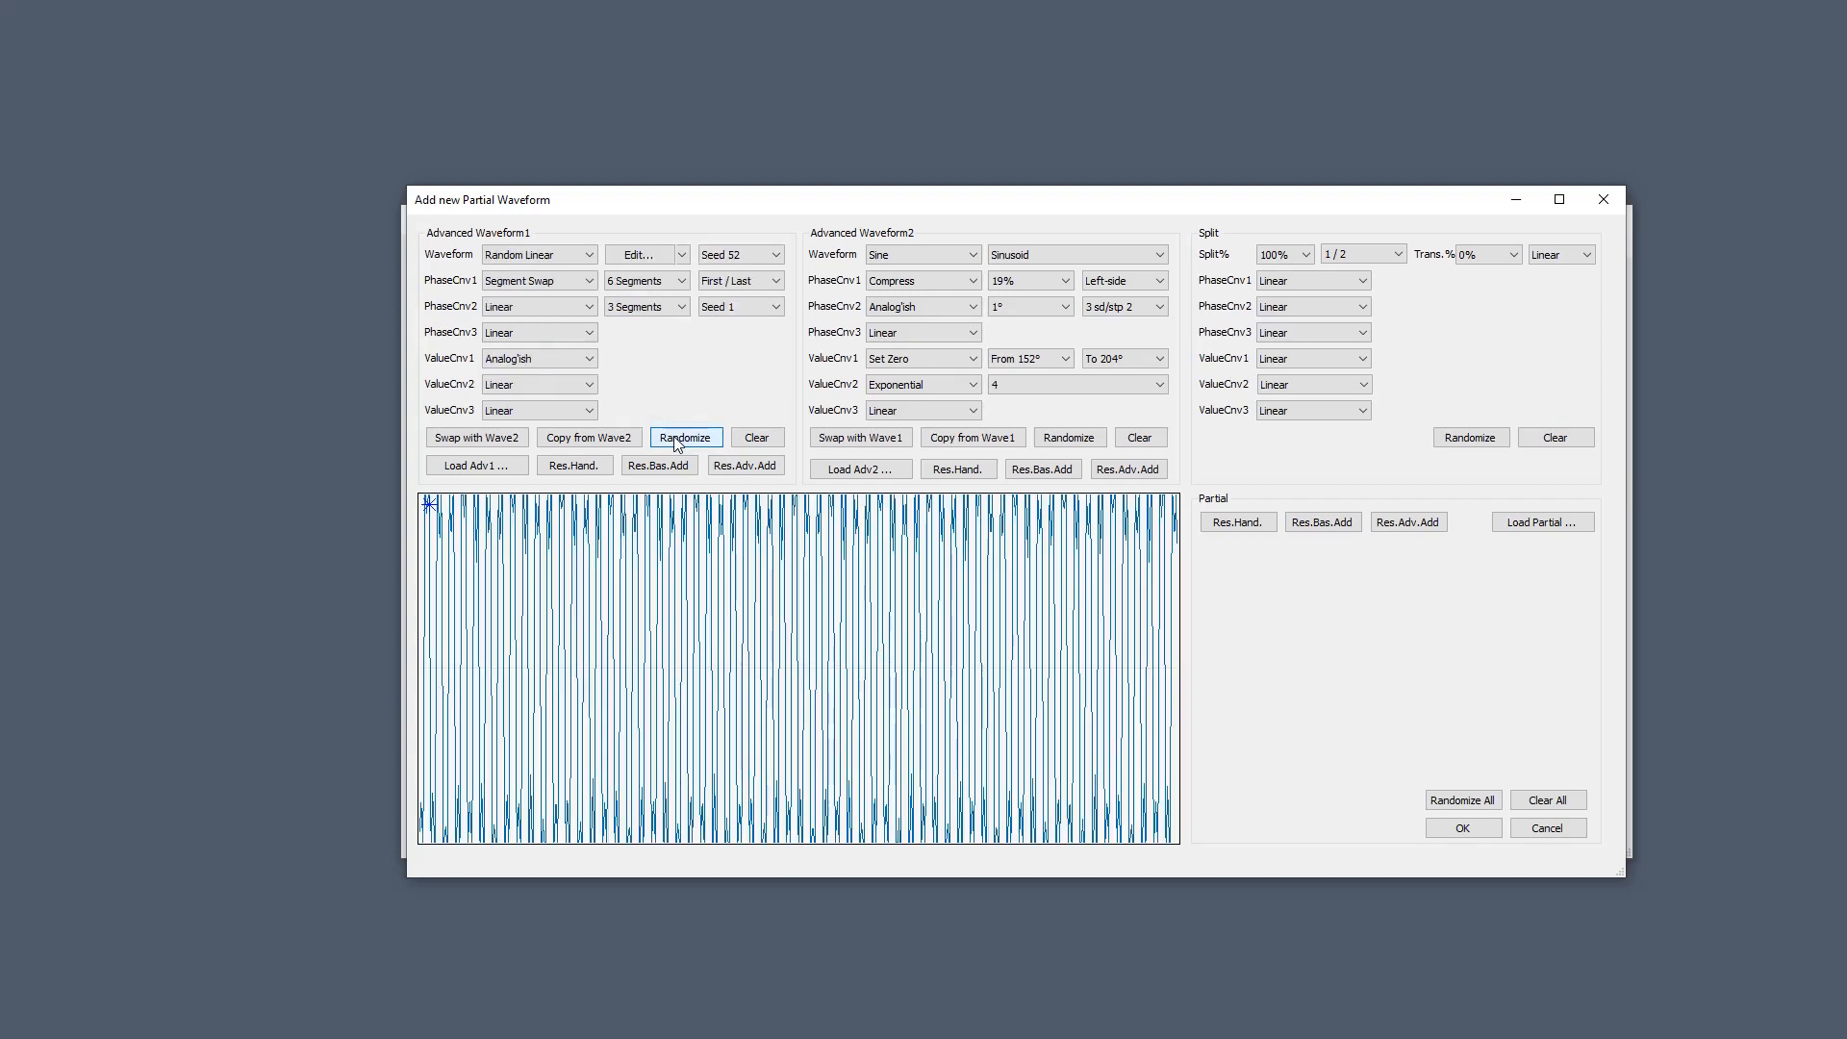
{"action": "left_click", "coordinate": [676, 441]}
{"action": "left_click", "coordinate": [677, 440]}
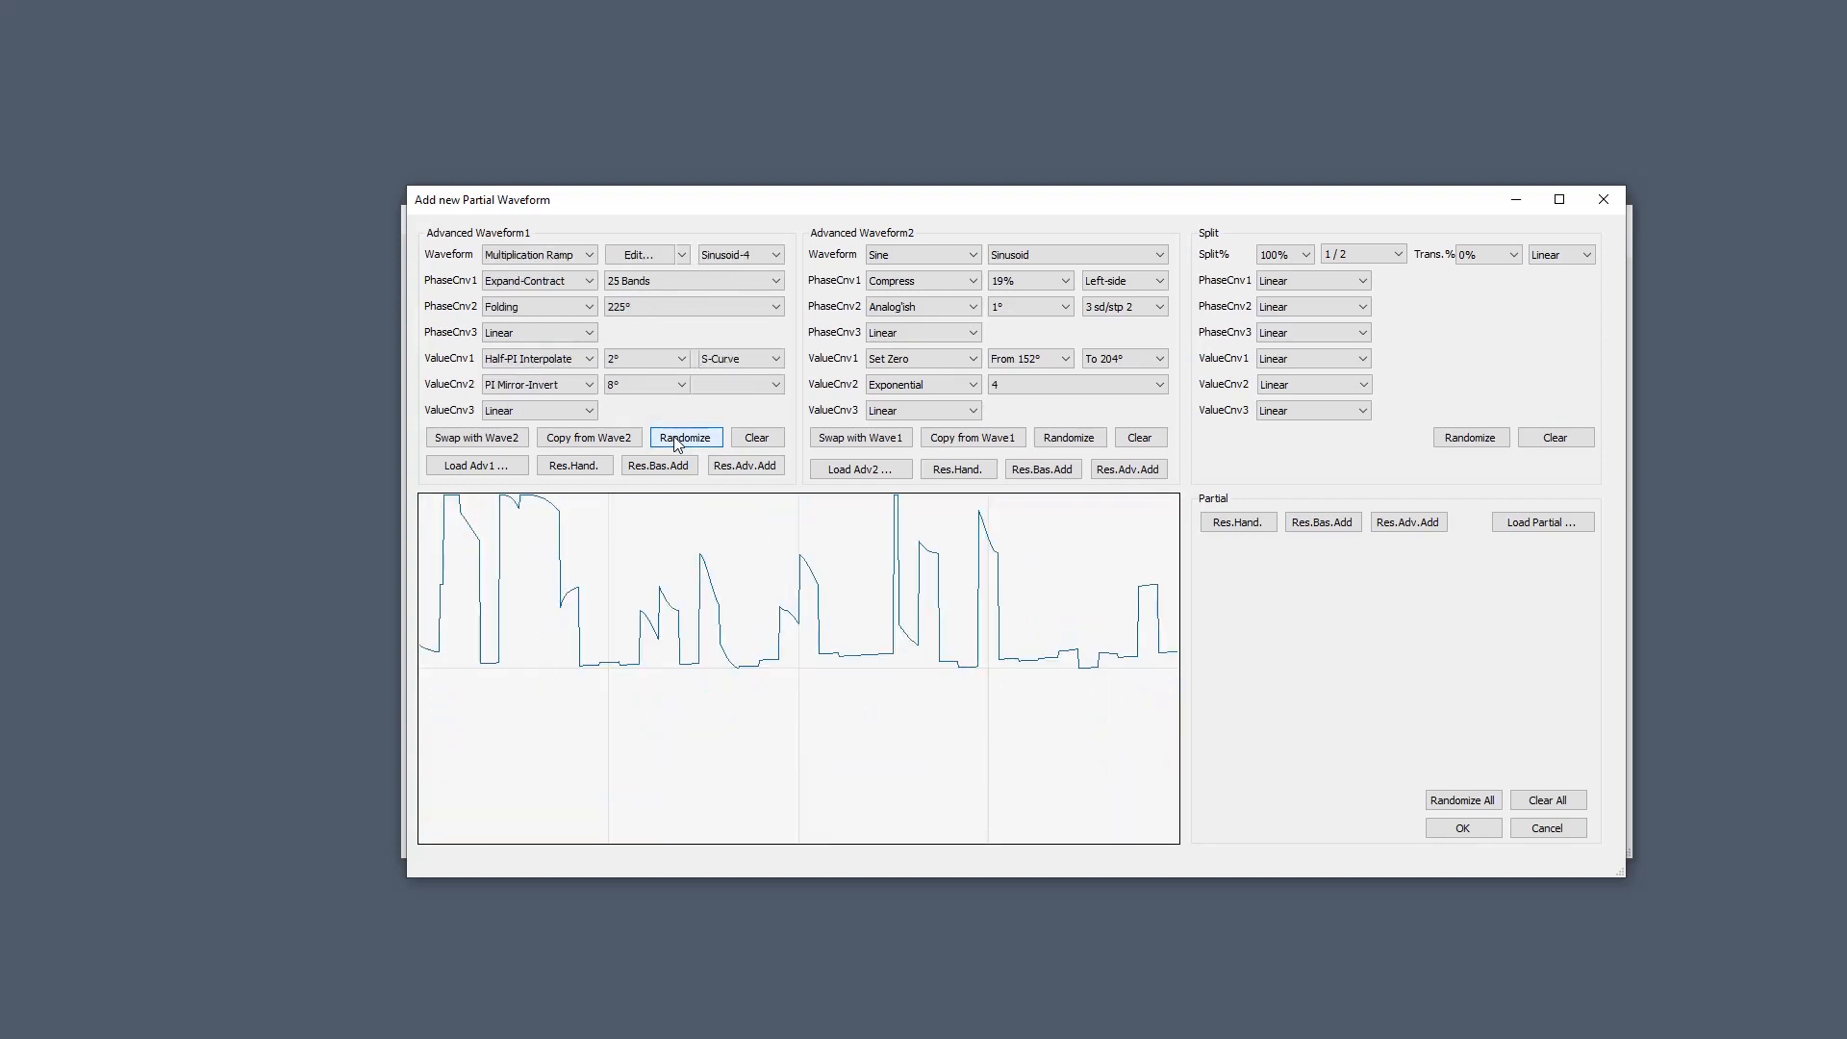
{"action": "left_click", "coordinate": [676, 441]}
{"action": "left_click", "coordinate": [677, 441]}
{"action": "left_click", "coordinate": [677, 441]}
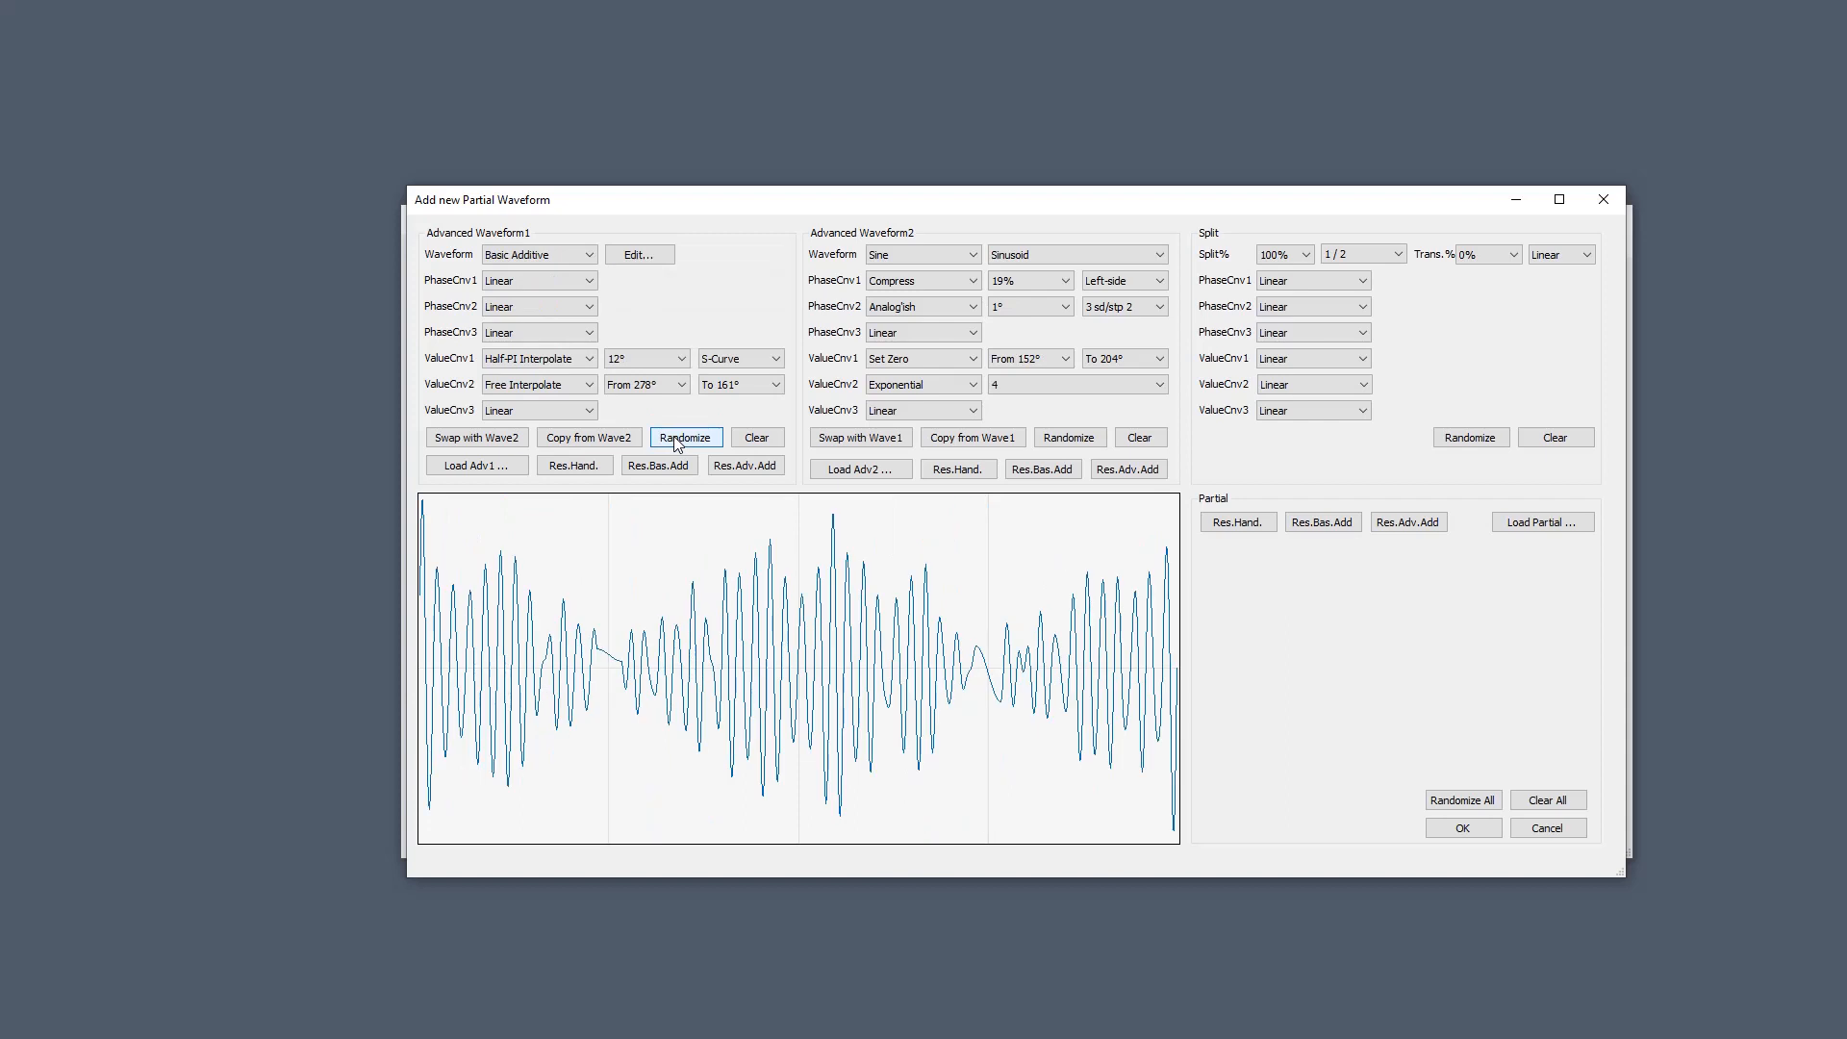
{"action": "left_click", "coordinate": [1297, 257]}
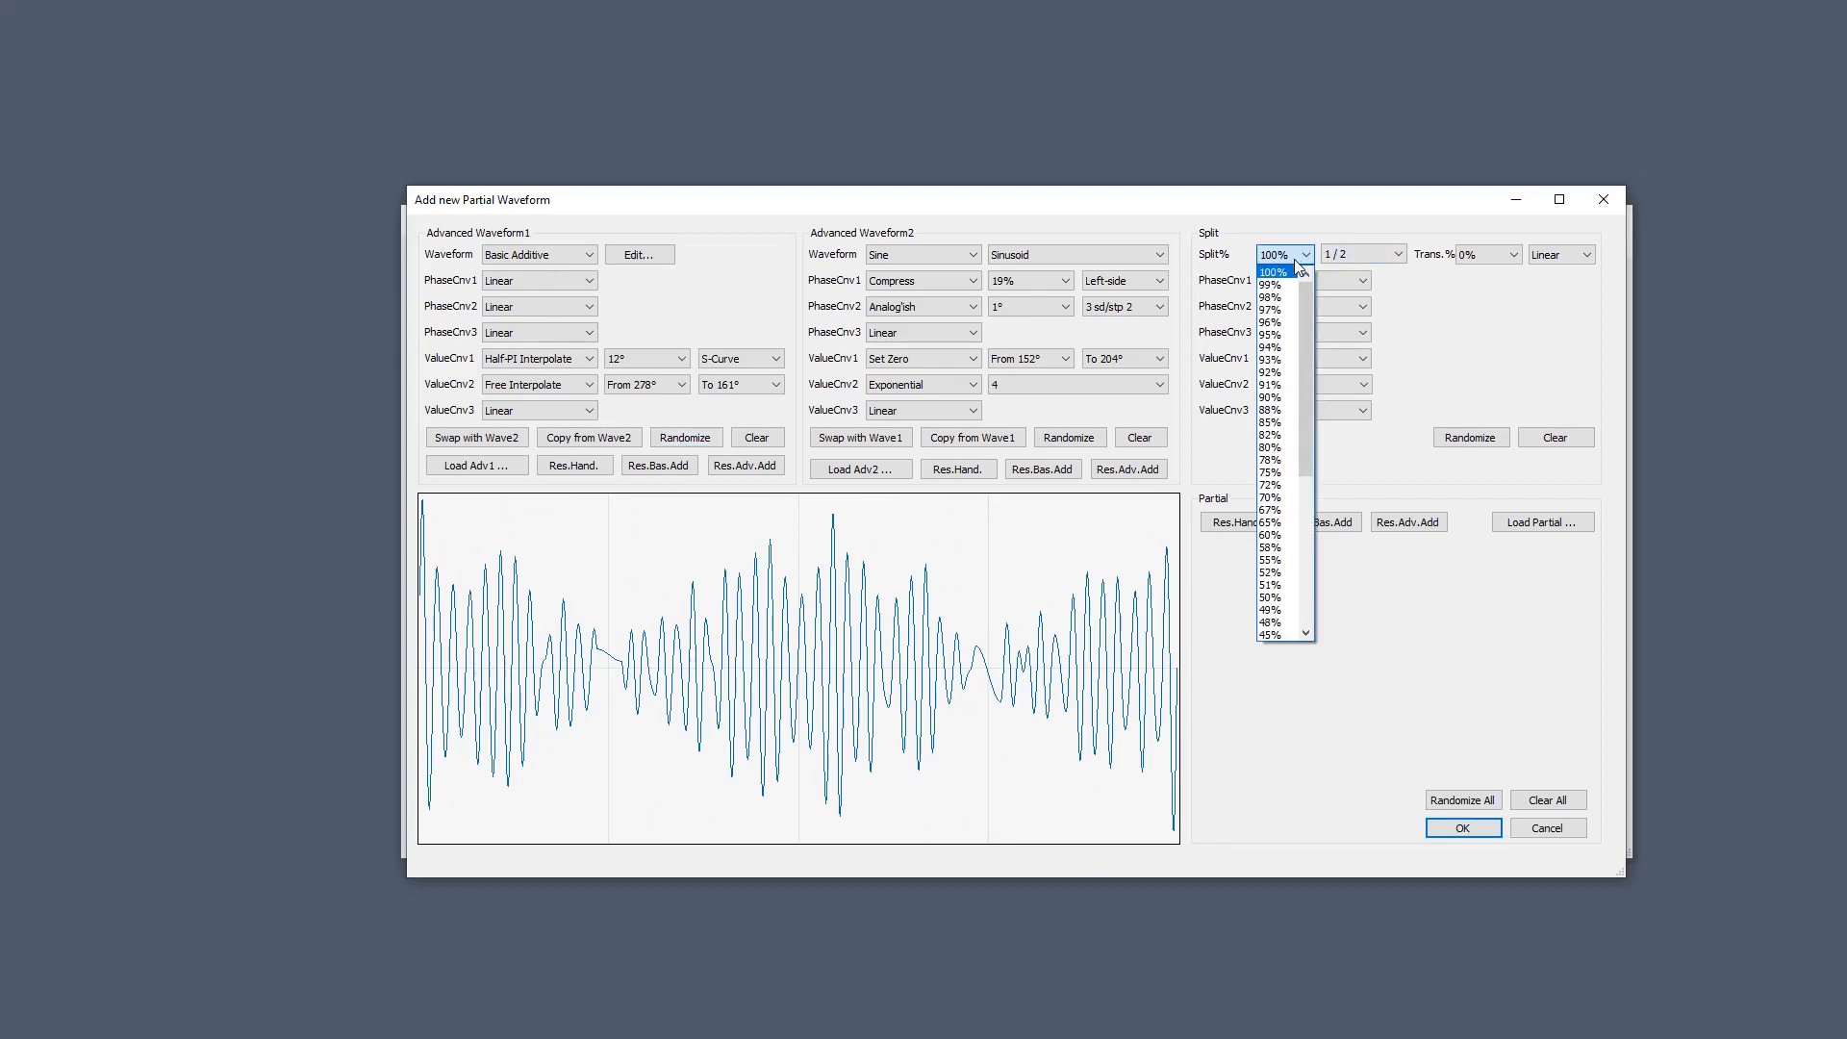
Split the output 50%, swap the two waveforms, then Clear All to empty everything.
{"action": "left_click", "coordinate": [1280, 597]}
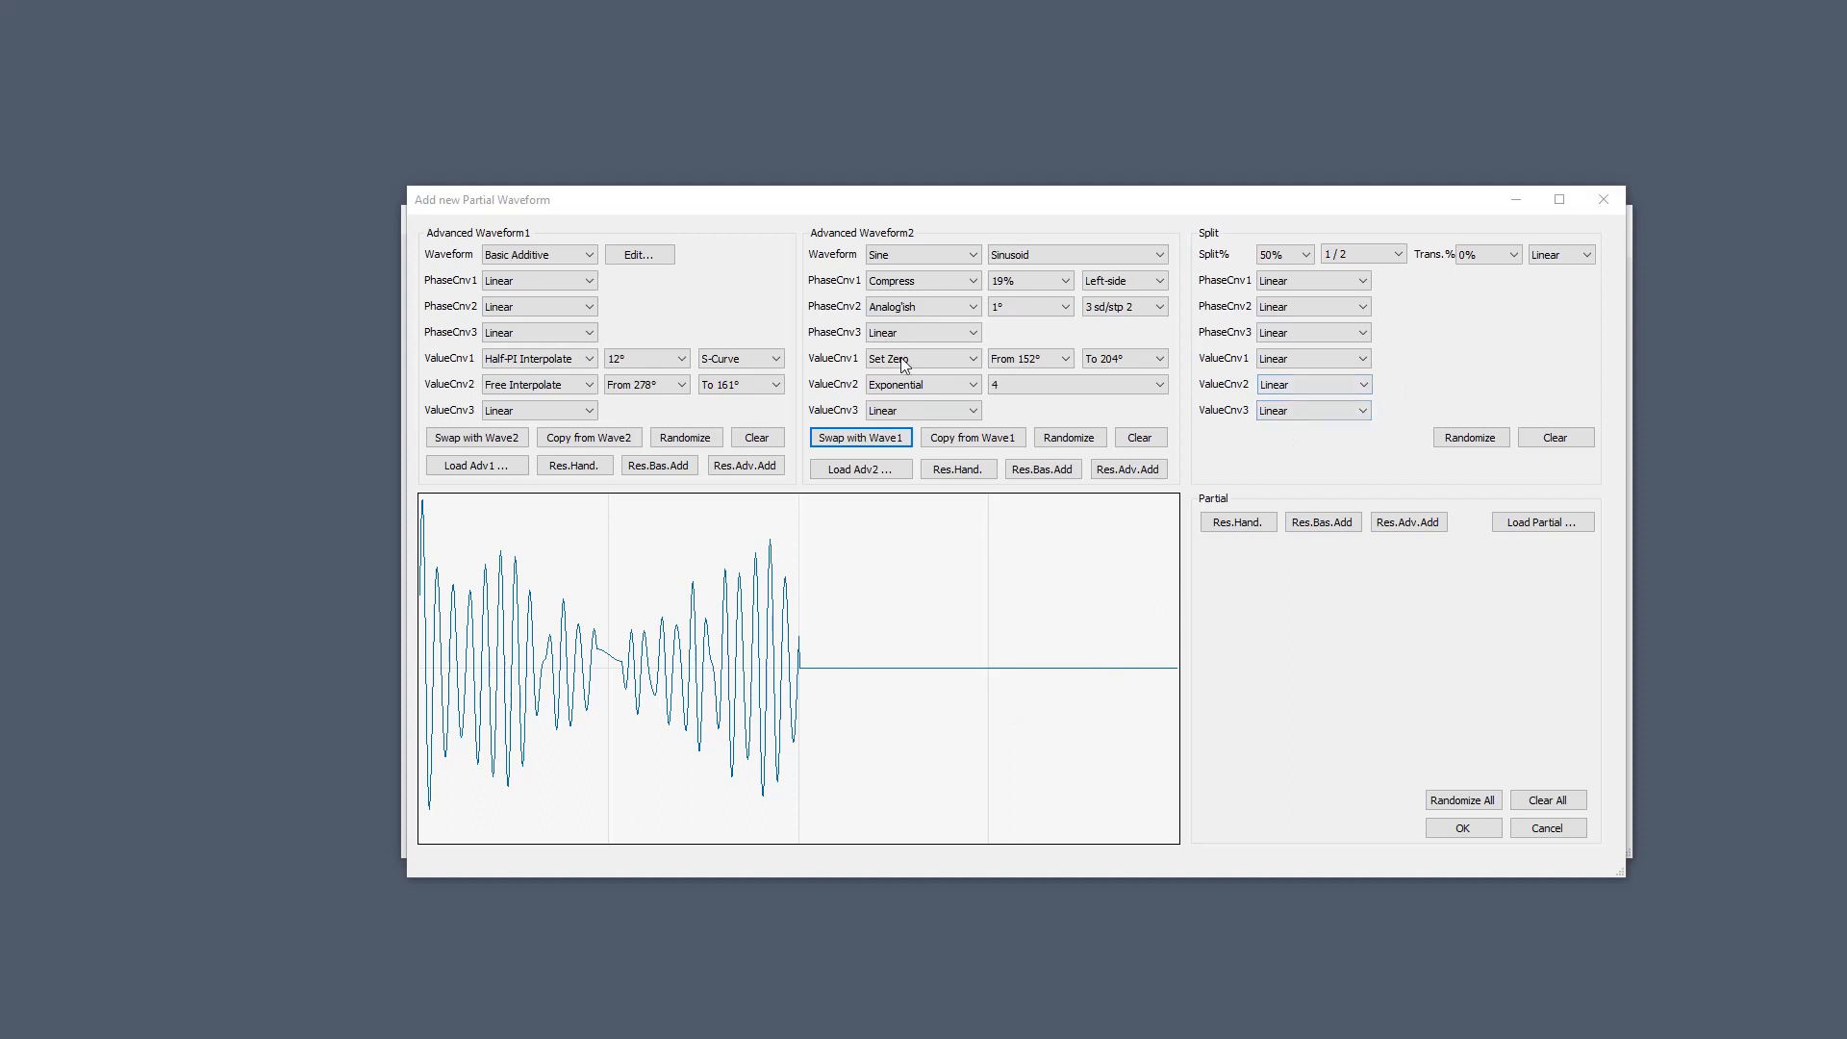
{"action": "left_click", "coordinate": [878, 439]}
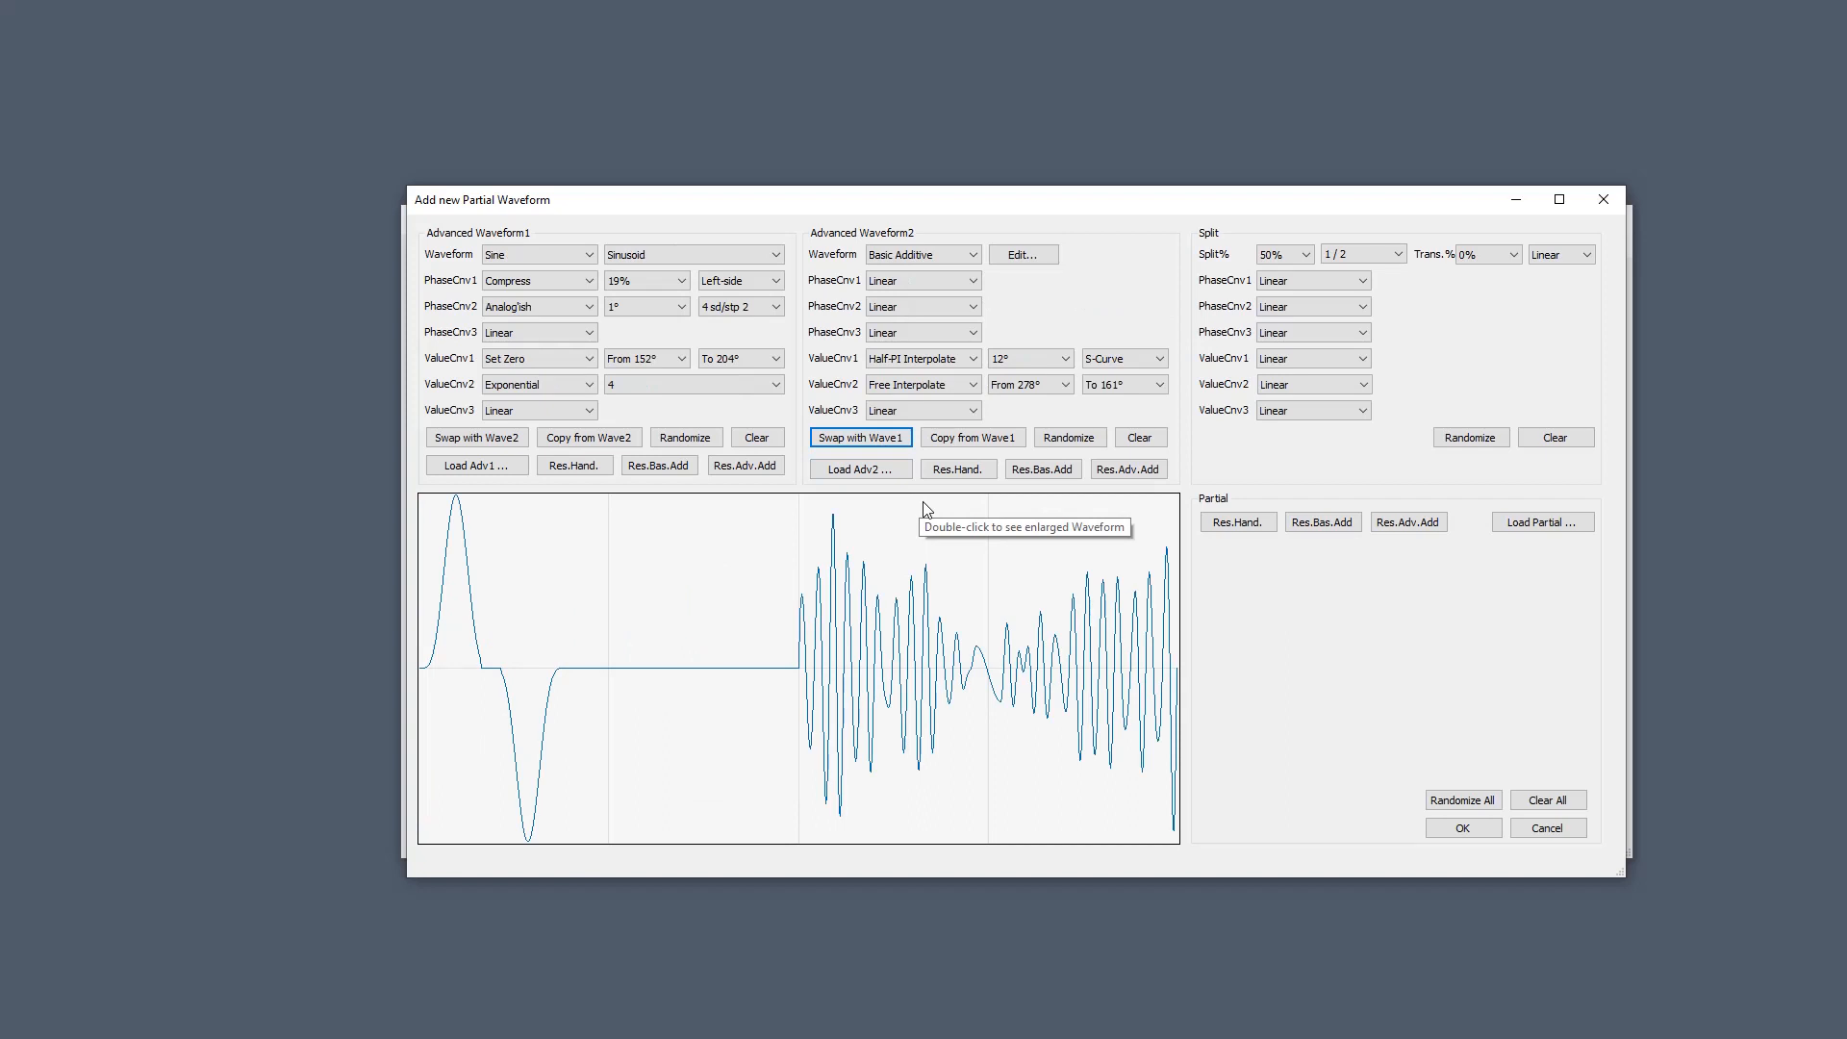
{"action": "left_click", "coordinate": [1537, 802]}
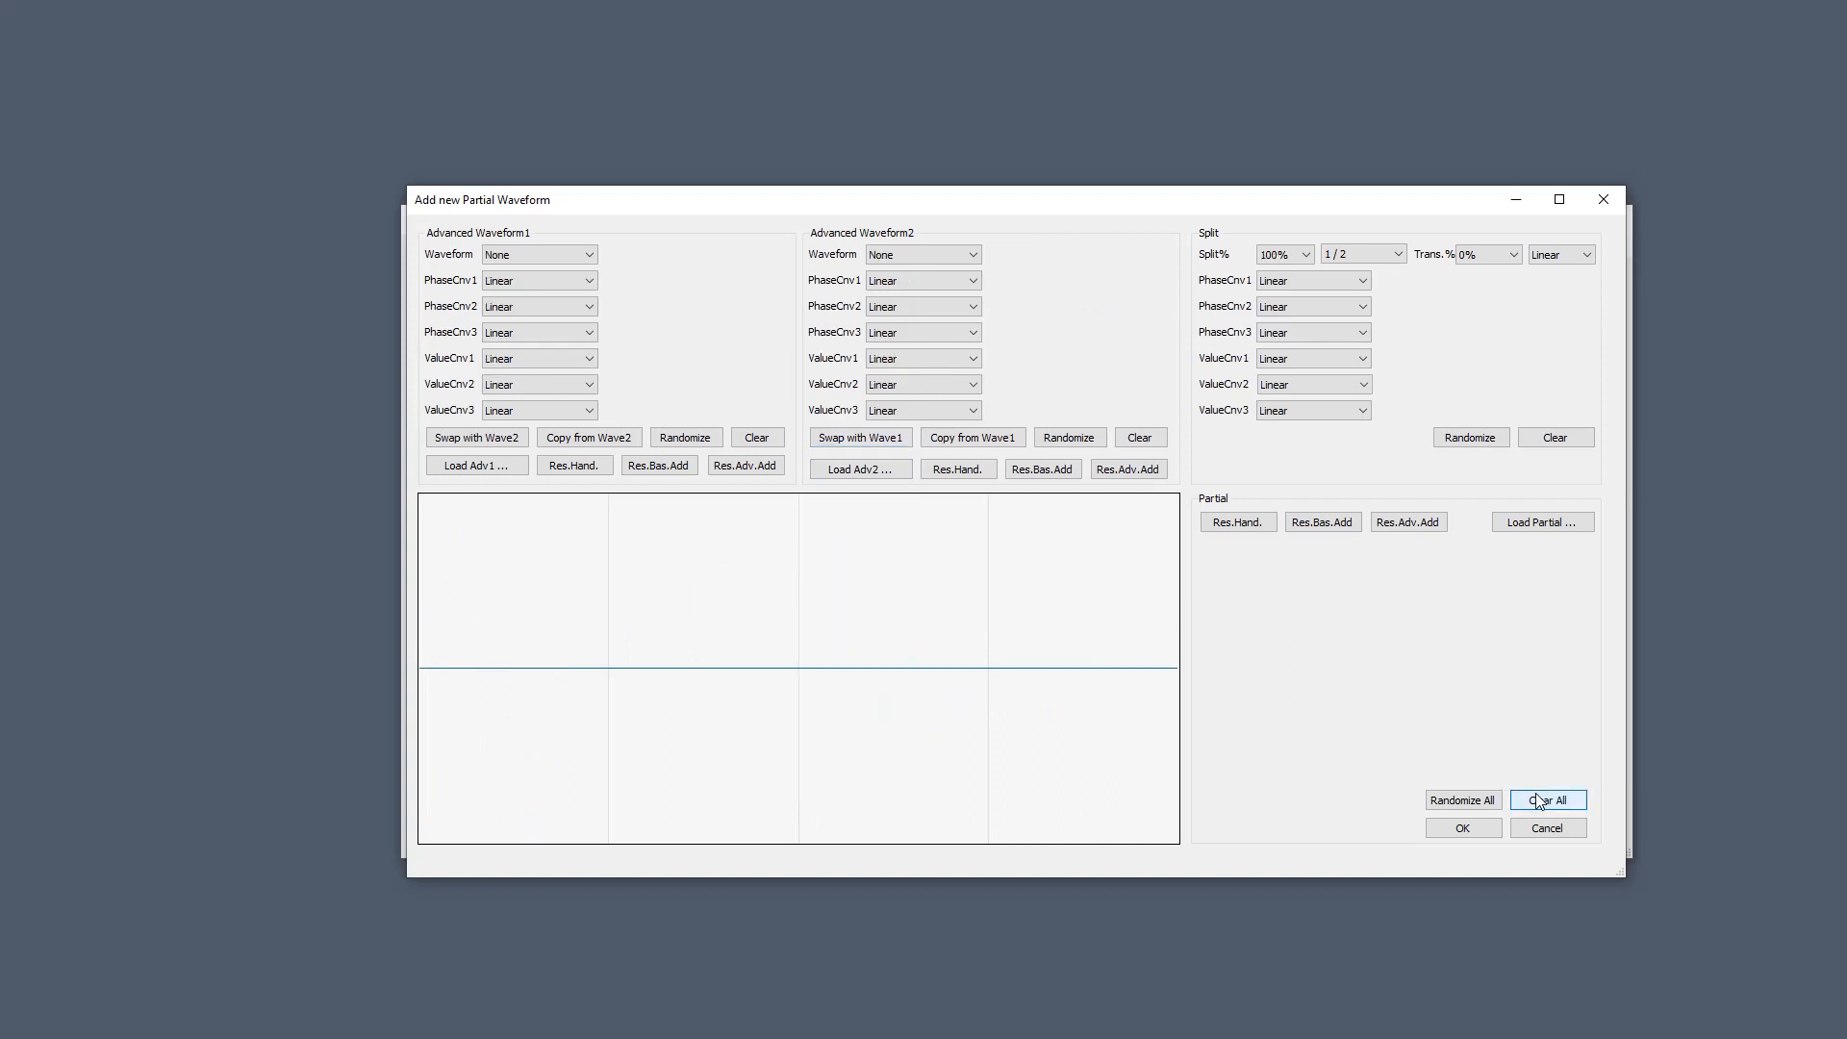
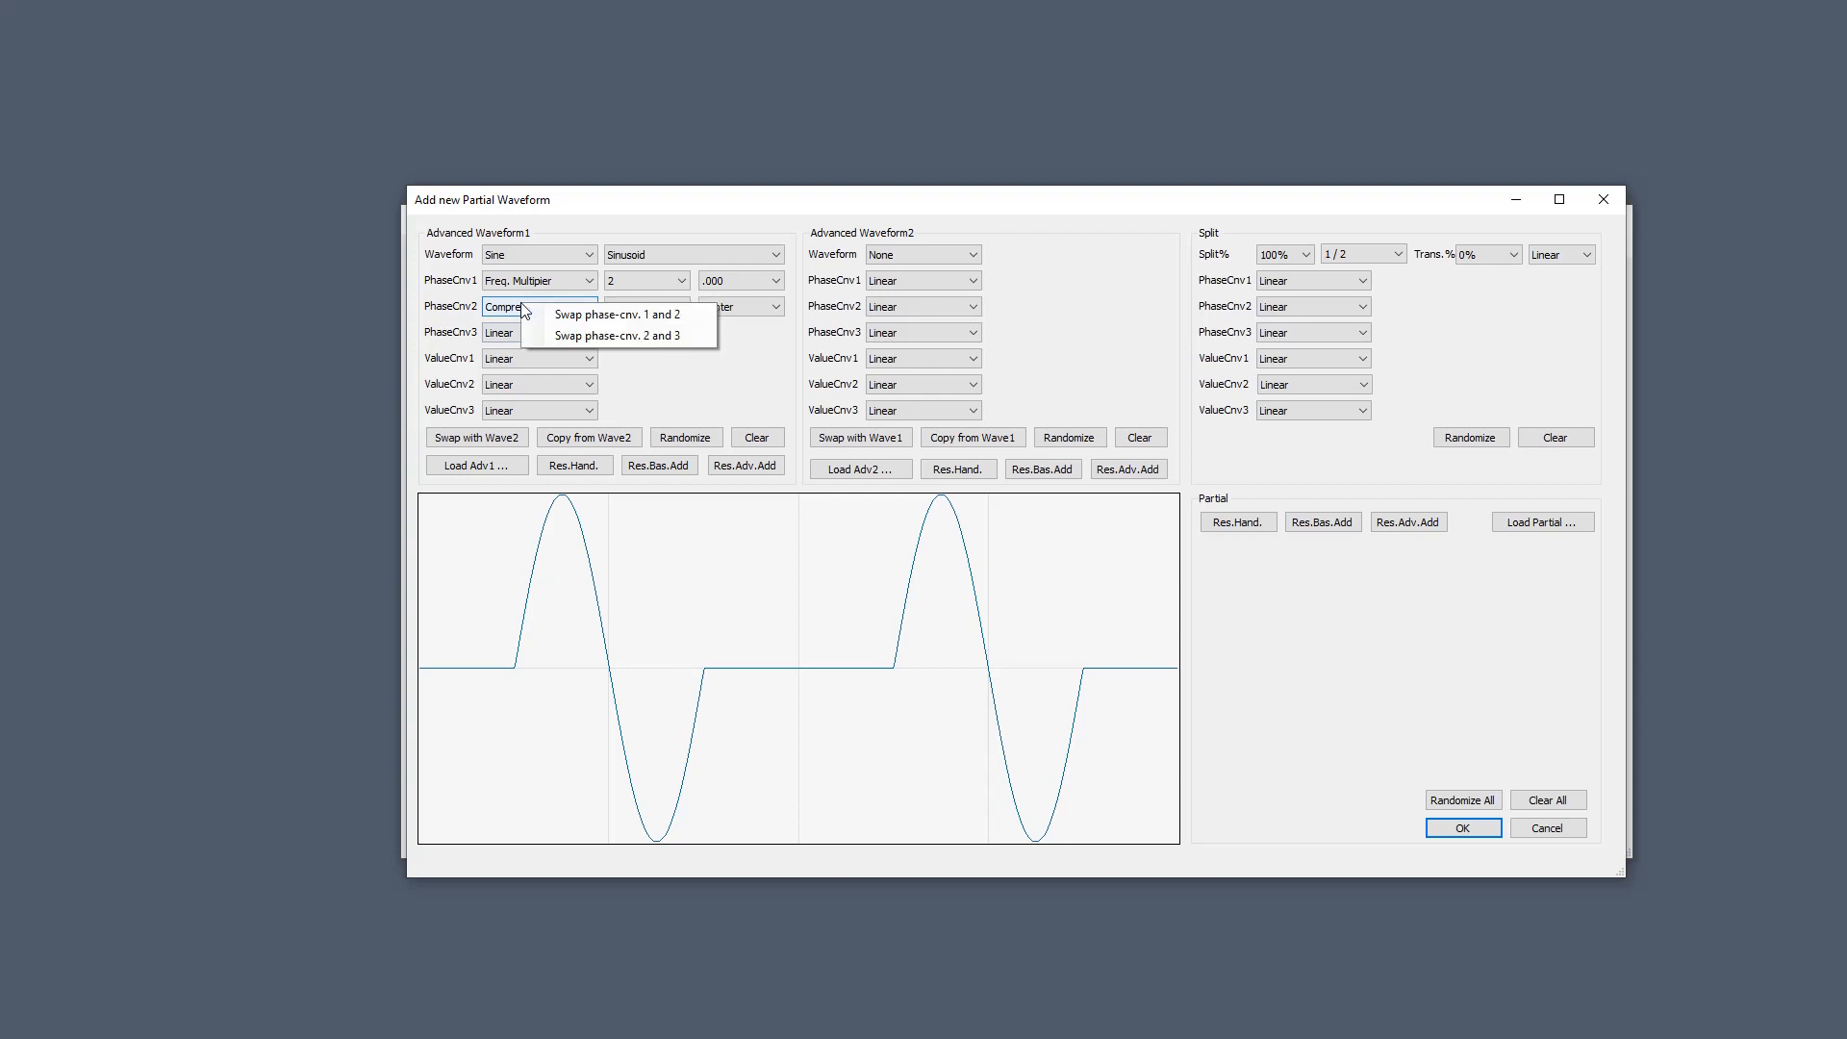
{"action": "left_click", "coordinate": [534, 314]}
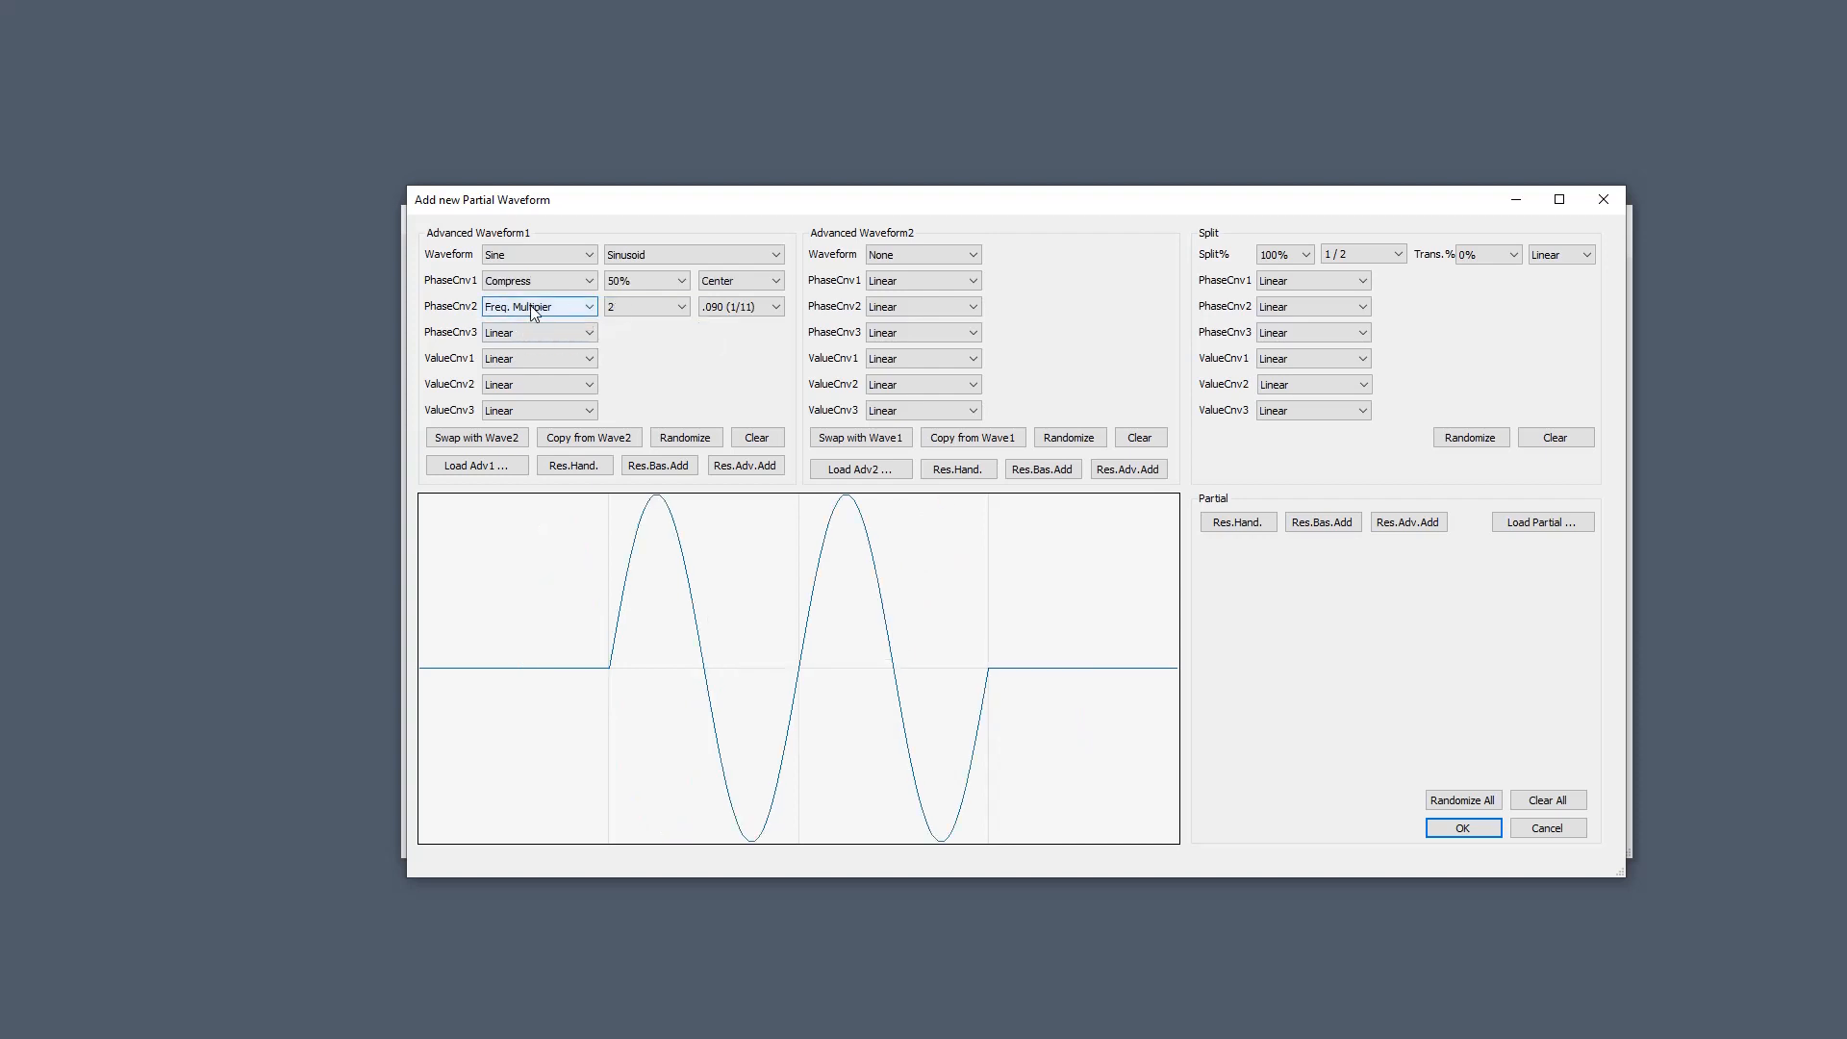
{"action": "right_click", "coordinate": [533, 310]}
{"action": "left_click", "coordinate": [540, 314]}
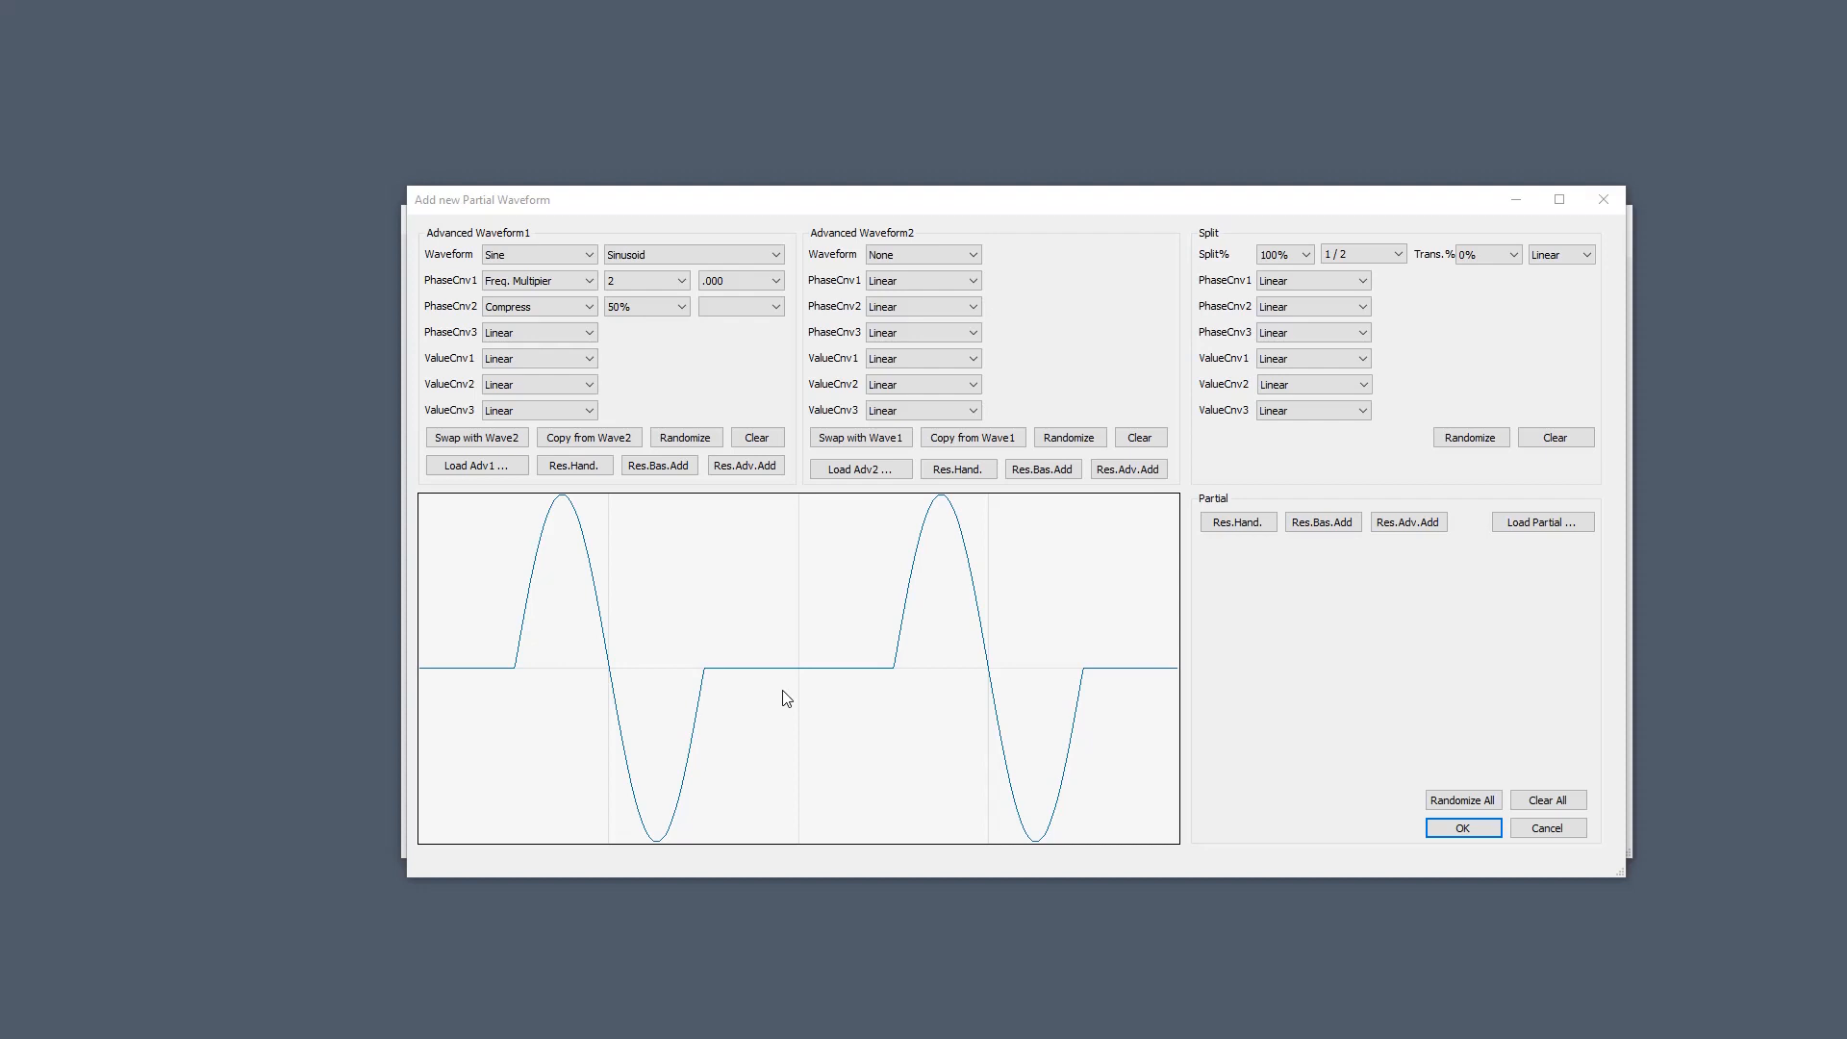
{"action": "left_click", "coordinate": [587, 358]}
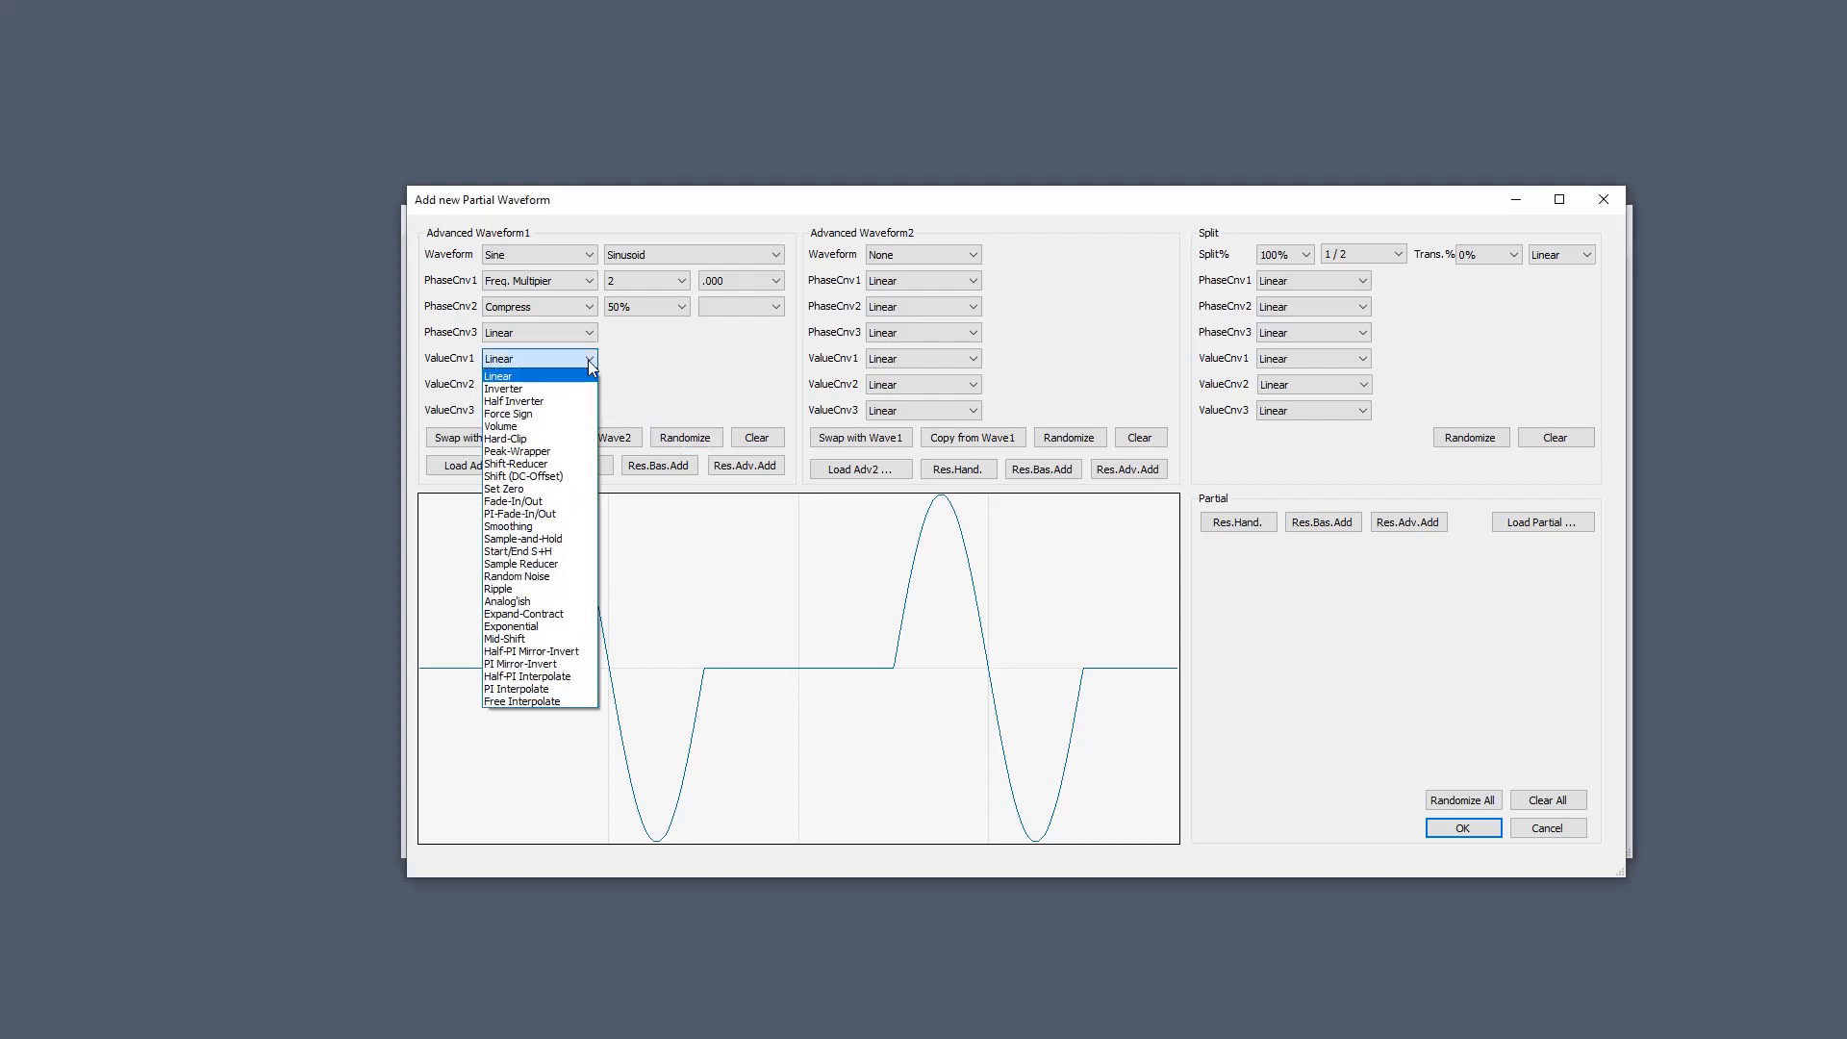
{"action": "left_click", "coordinate": [545, 390]}
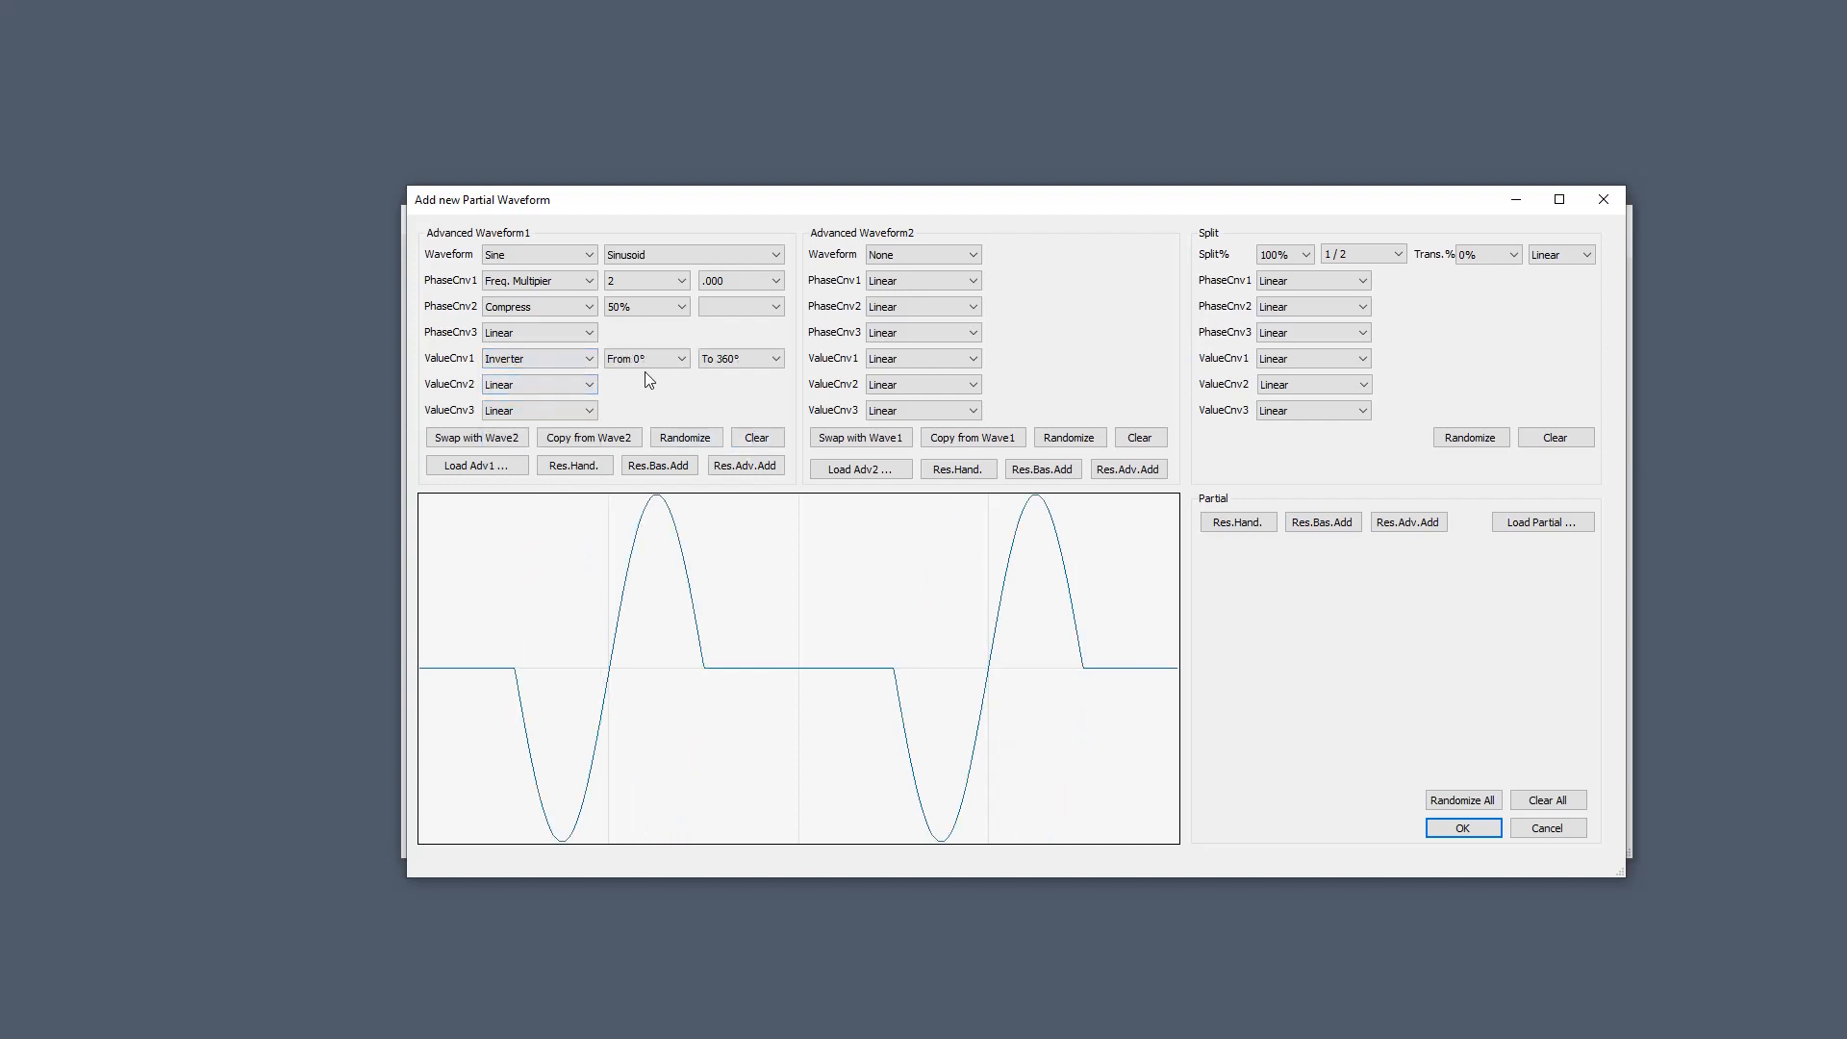
{"action": "left_click", "coordinate": [775, 358]}
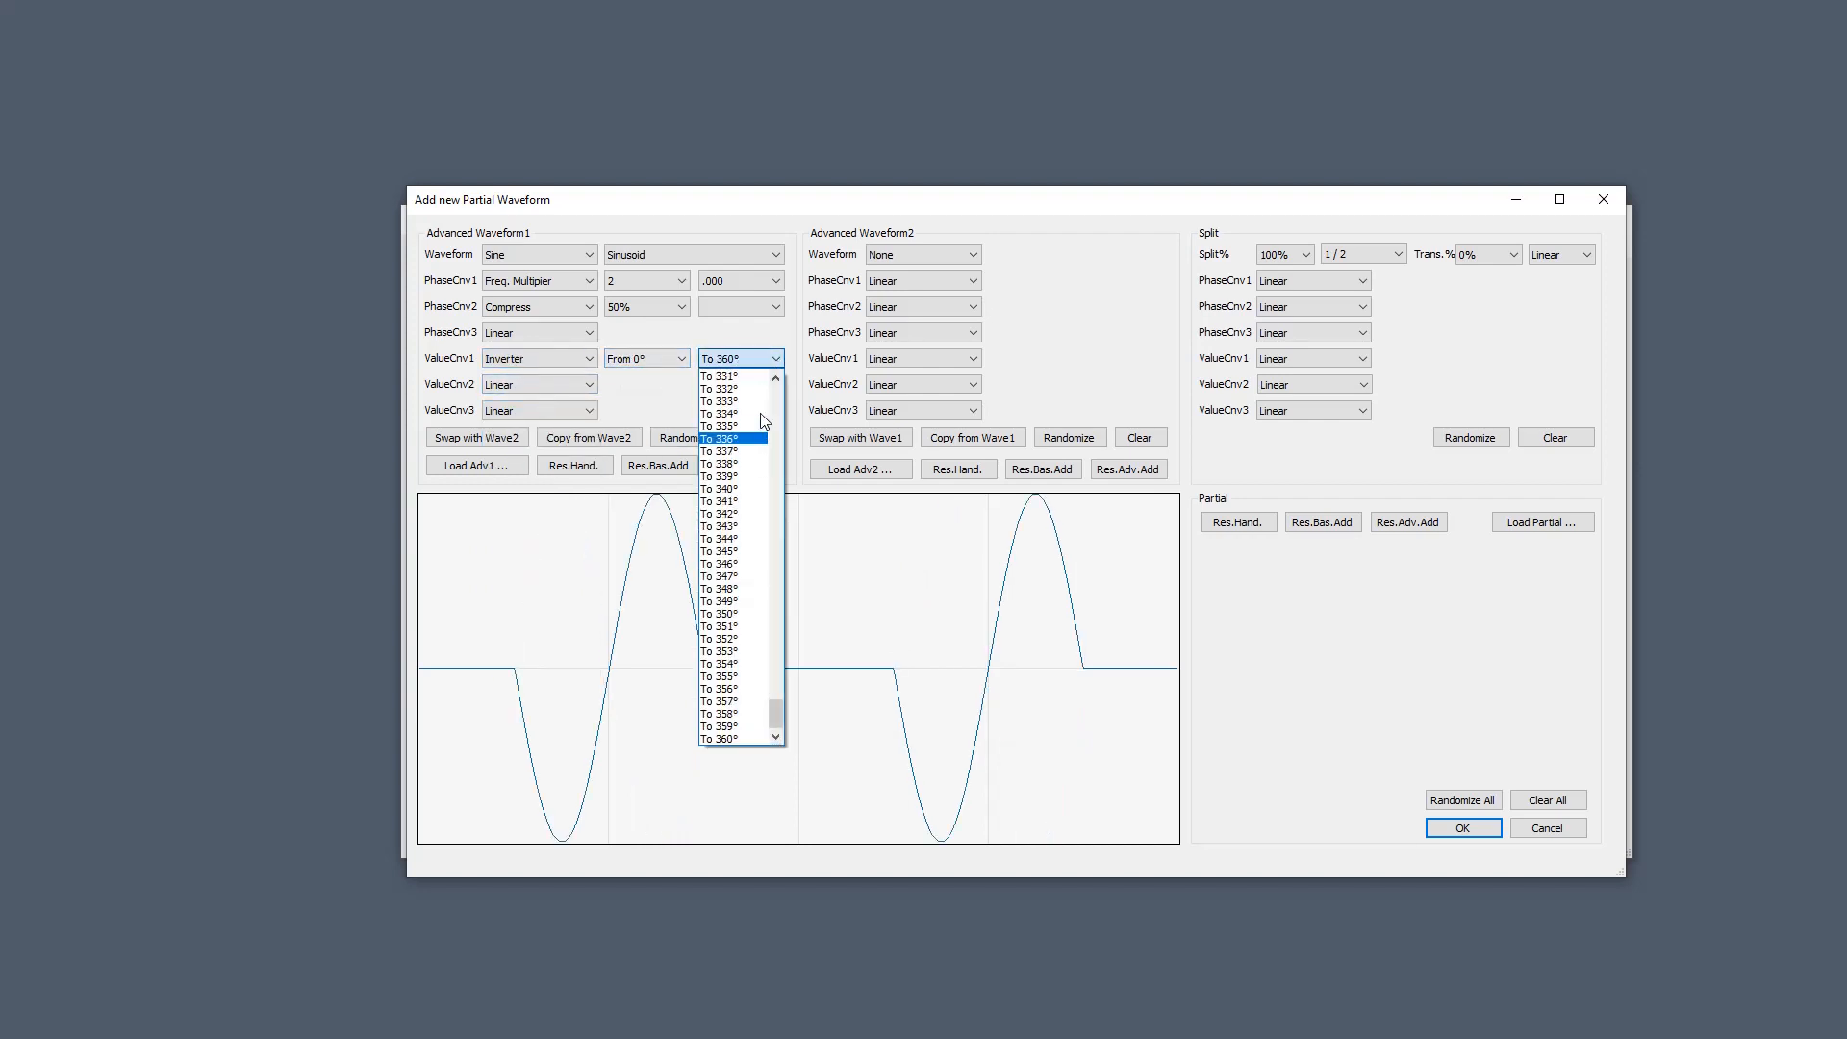
{"action": "scroll", "coordinate": [776, 408], "scroll_direction": "up", "scroll_amount": 15}
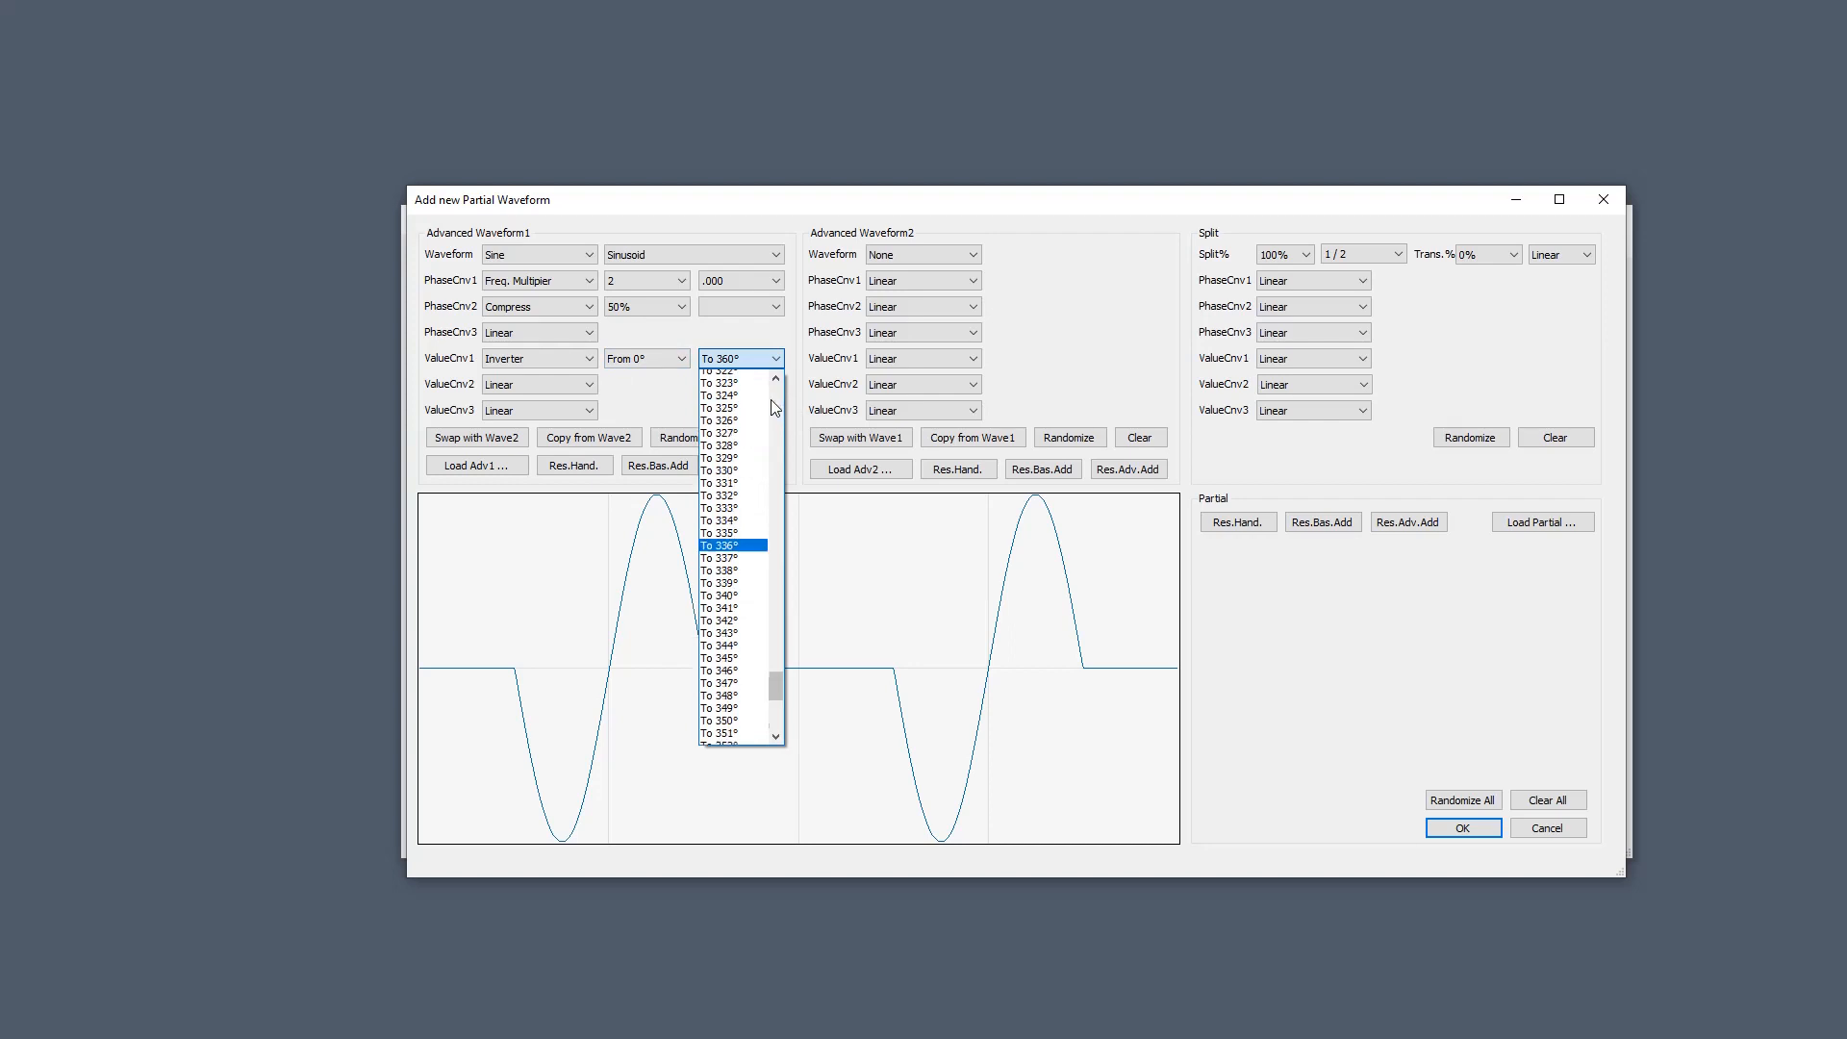
{"action": "scroll", "coordinate": [776, 407], "scroll_direction": "up", "scroll_amount": 20}
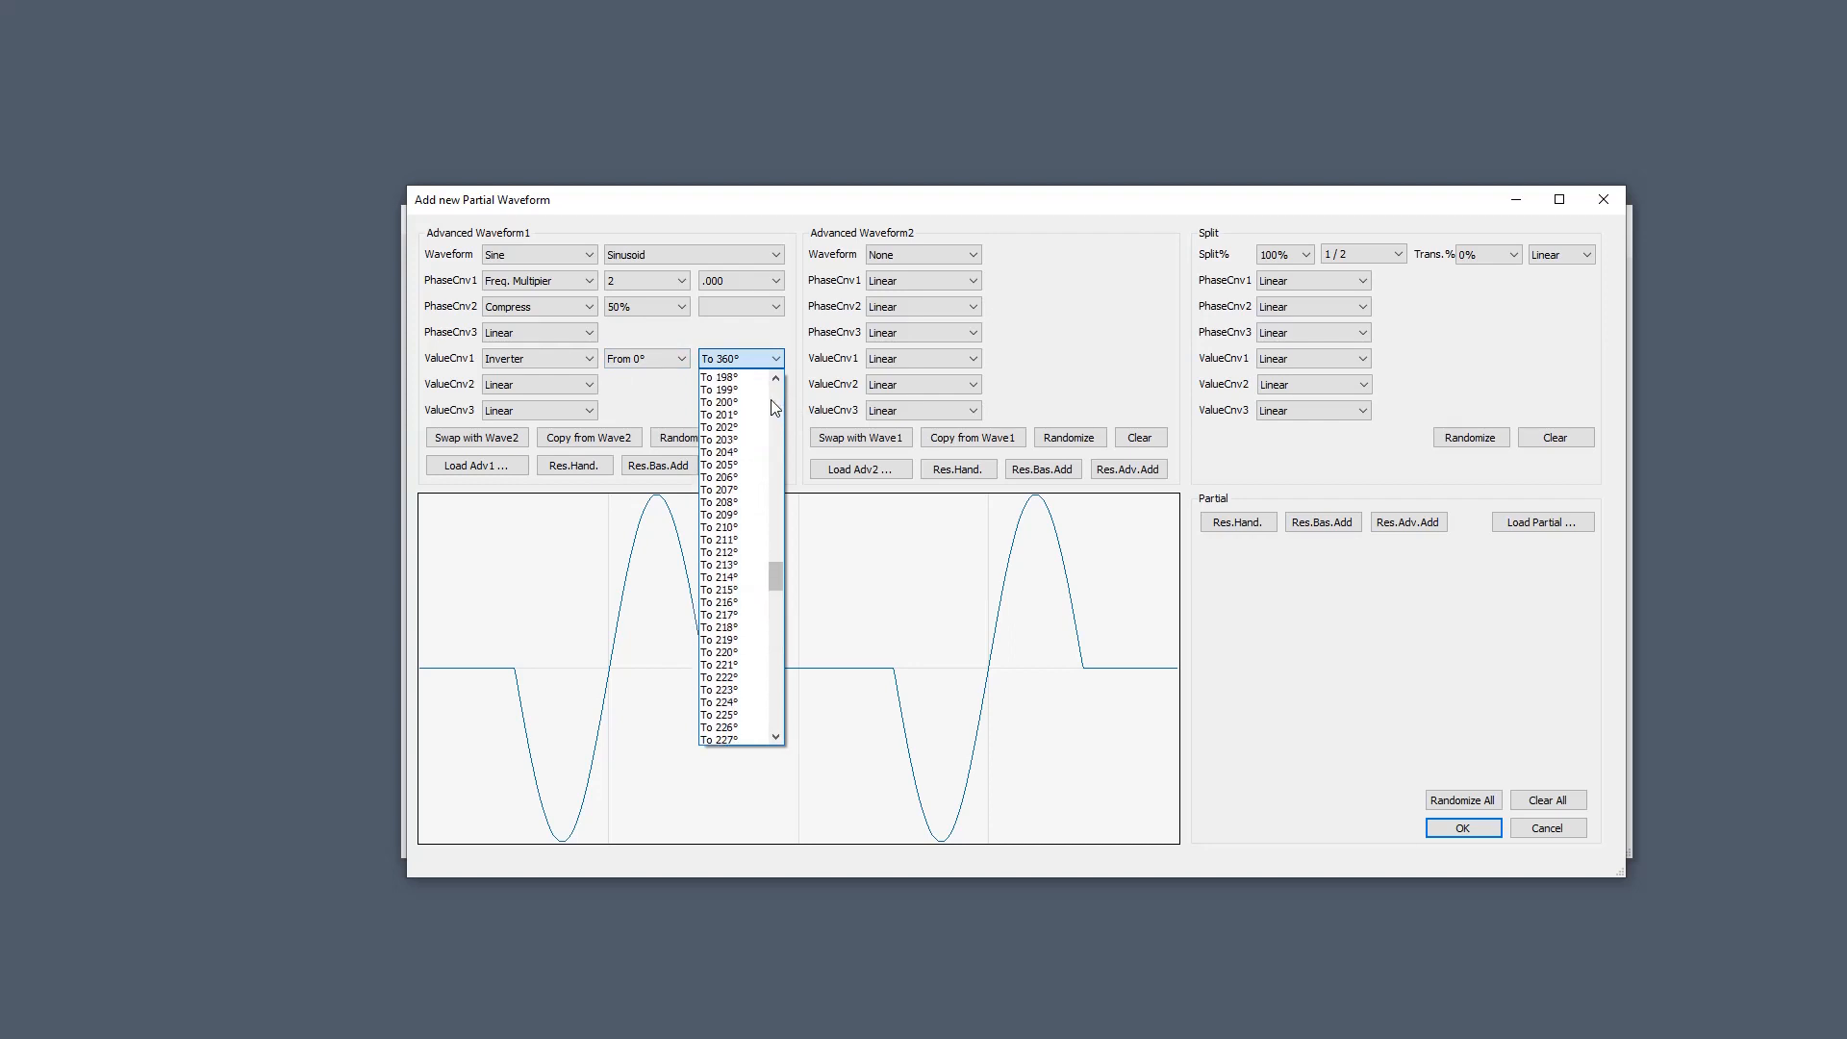
{"action": "scroll", "coordinate": [776, 408], "scroll_direction": "up", "scroll_amount": 9}
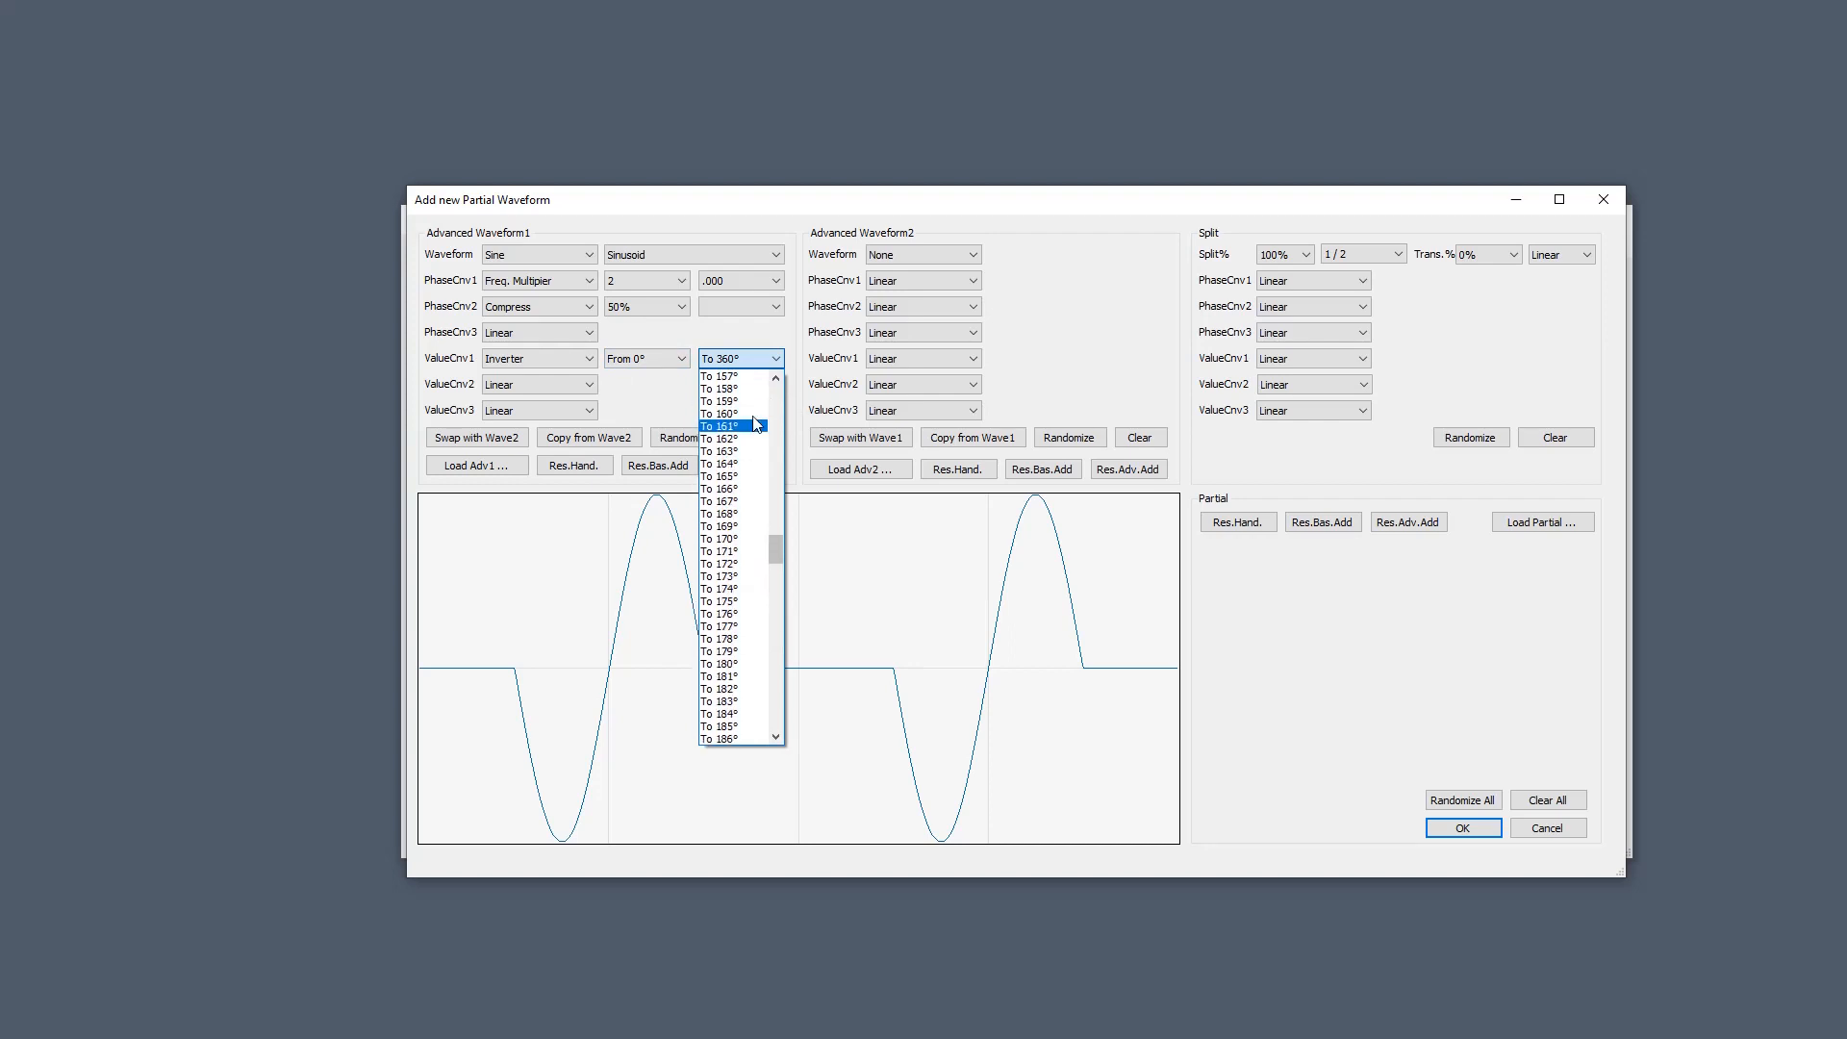
{"action": "left_click", "coordinate": [766, 663]}
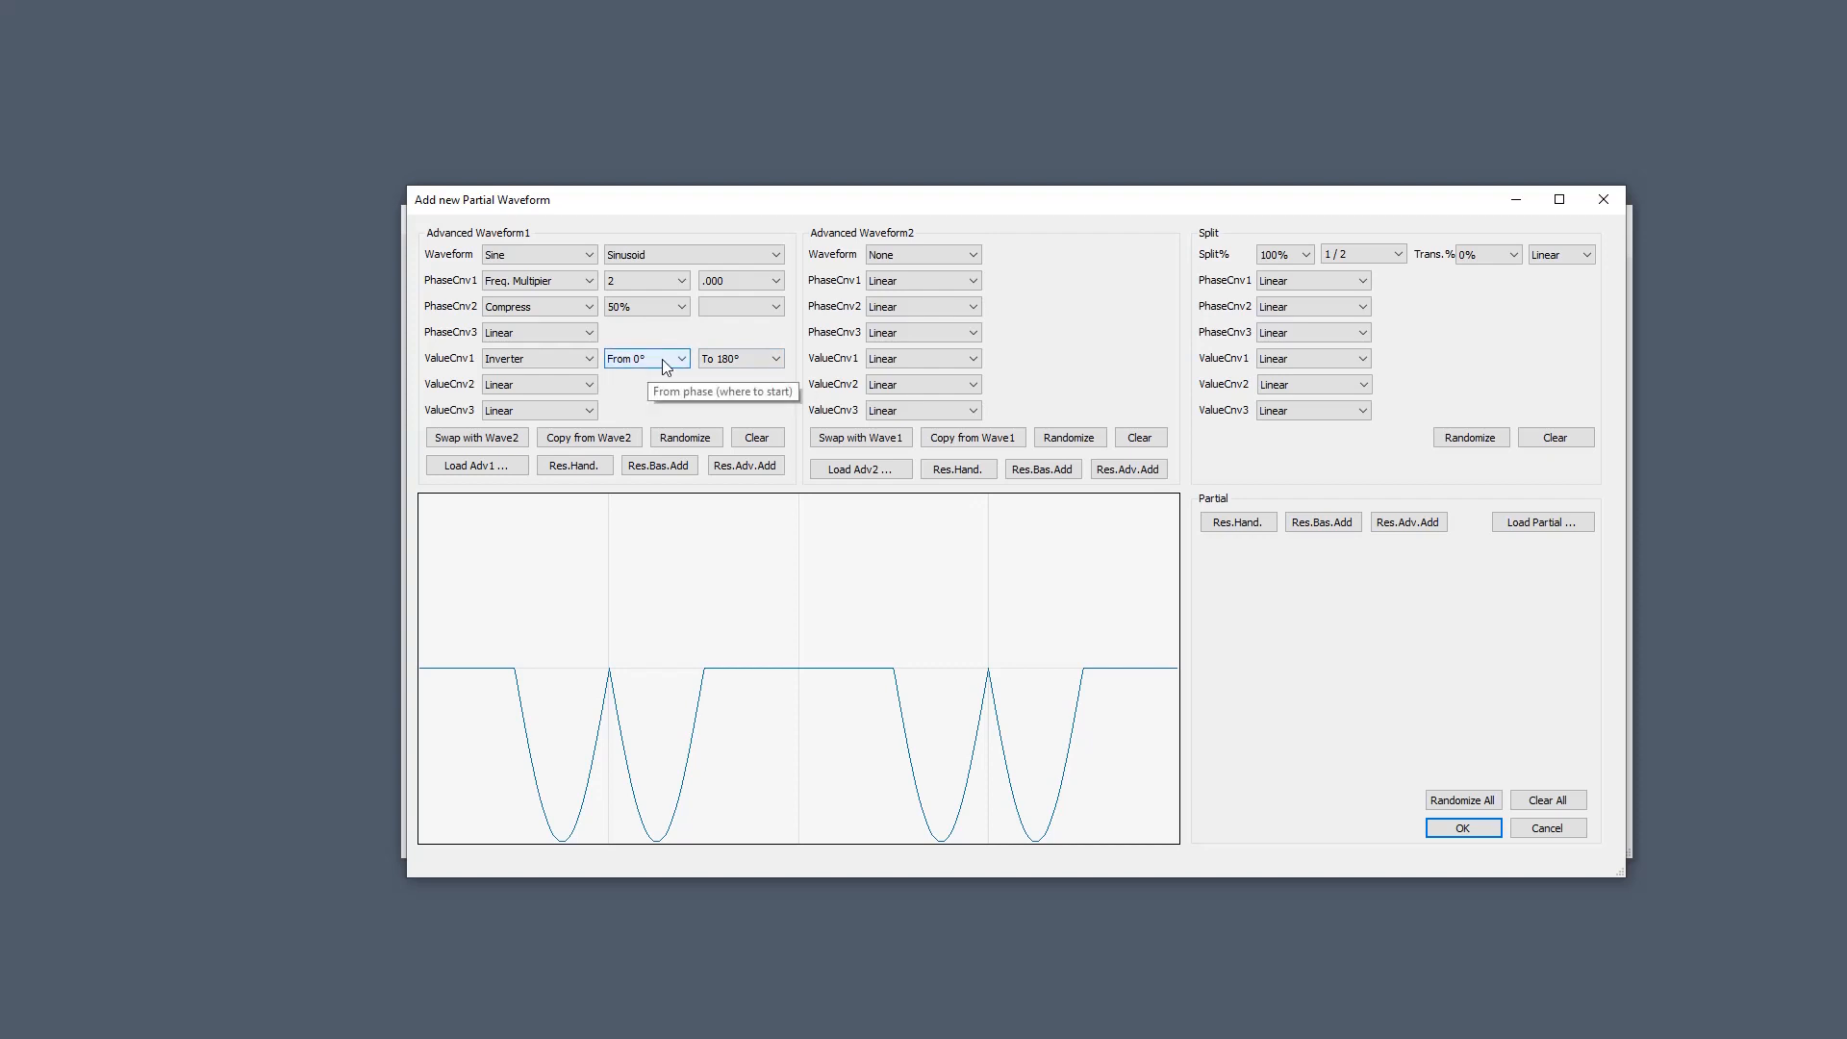
{"action": "left_click", "coordinate": [545, 360]}
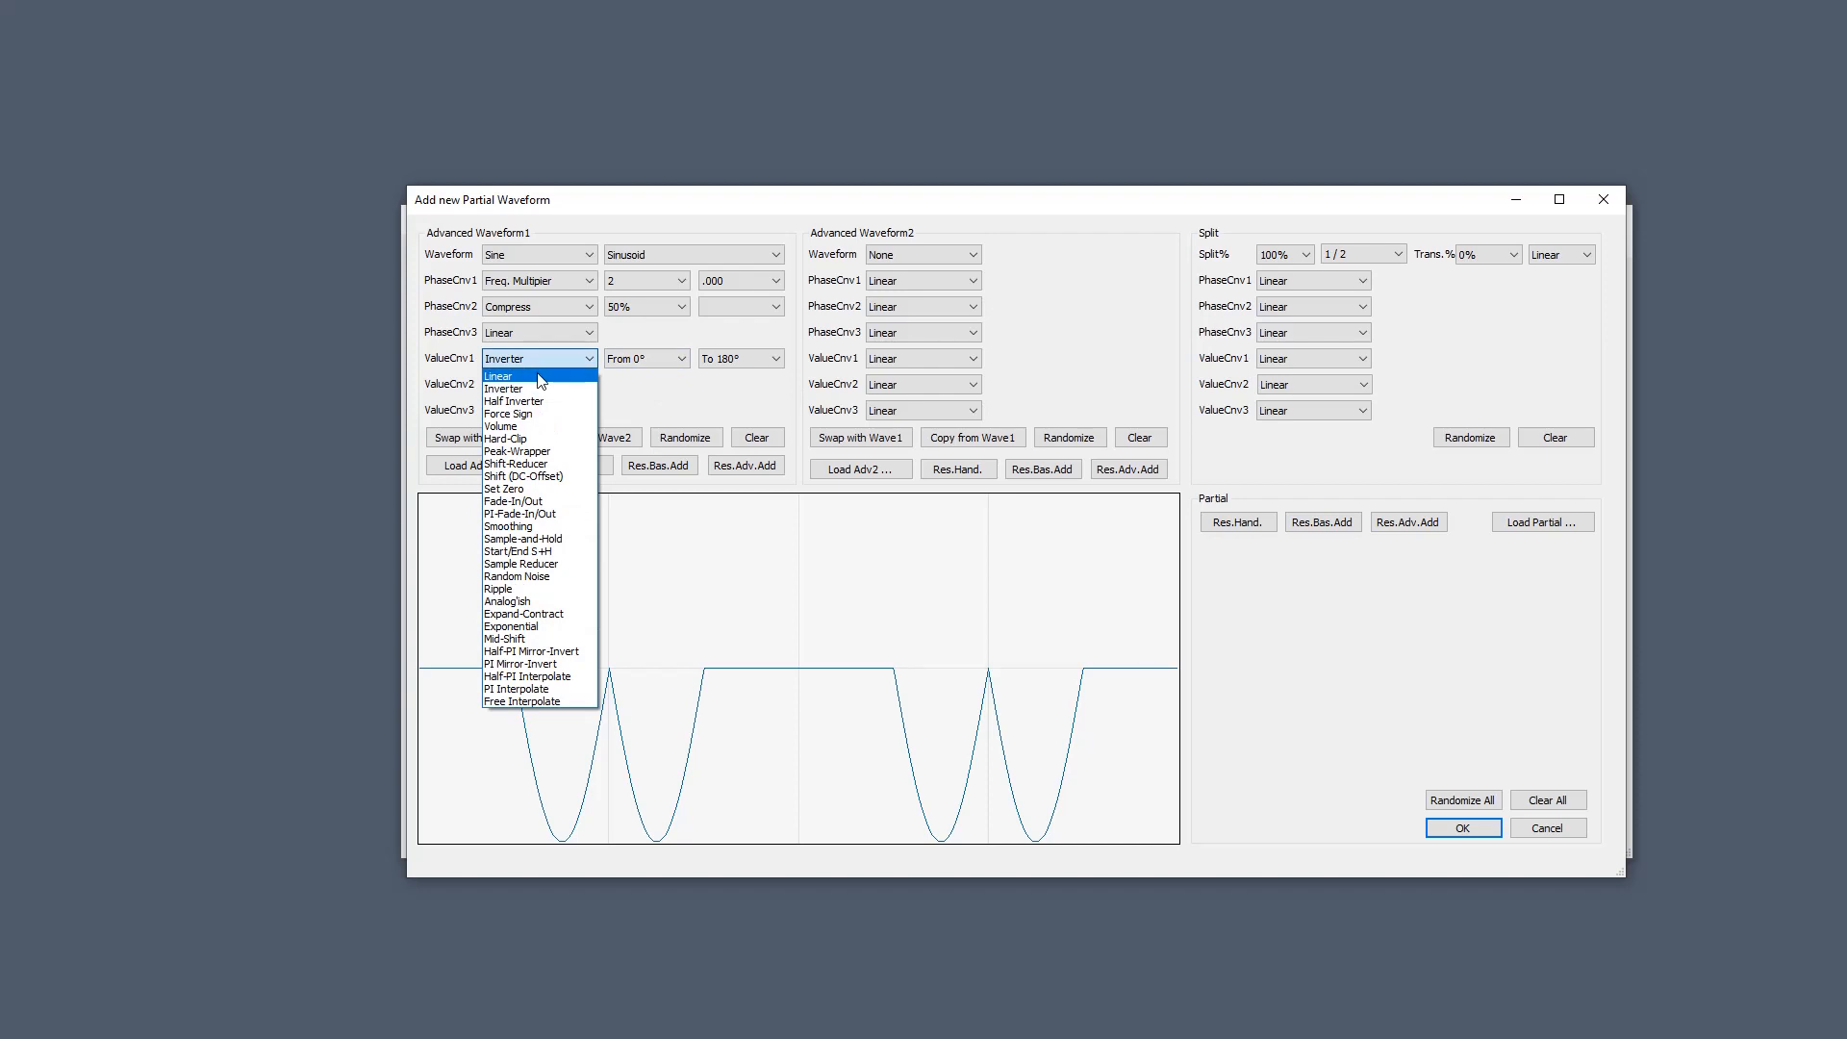
{"action": "left_click", "coordinate": [537, 377]}
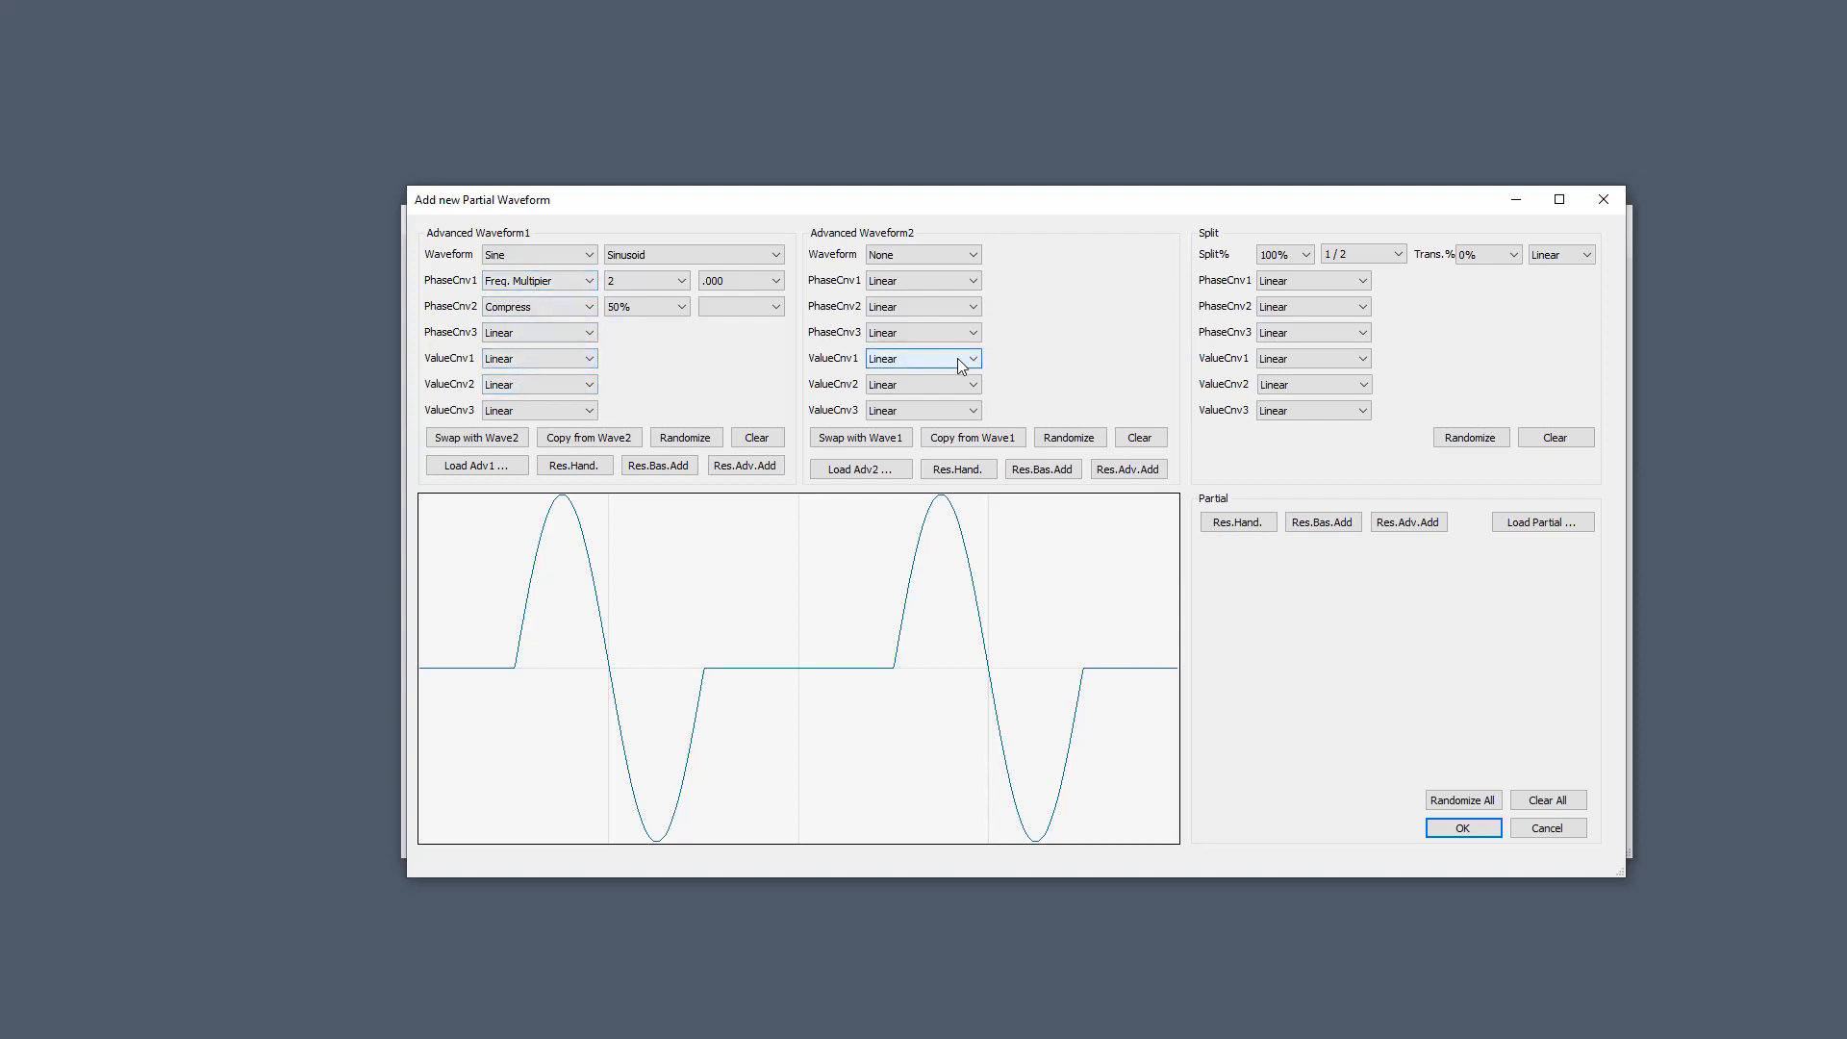
Set the value converter to Inverter on both Wave2 and the split.
{"action": "left_click", "coordinate": [926, 360]}
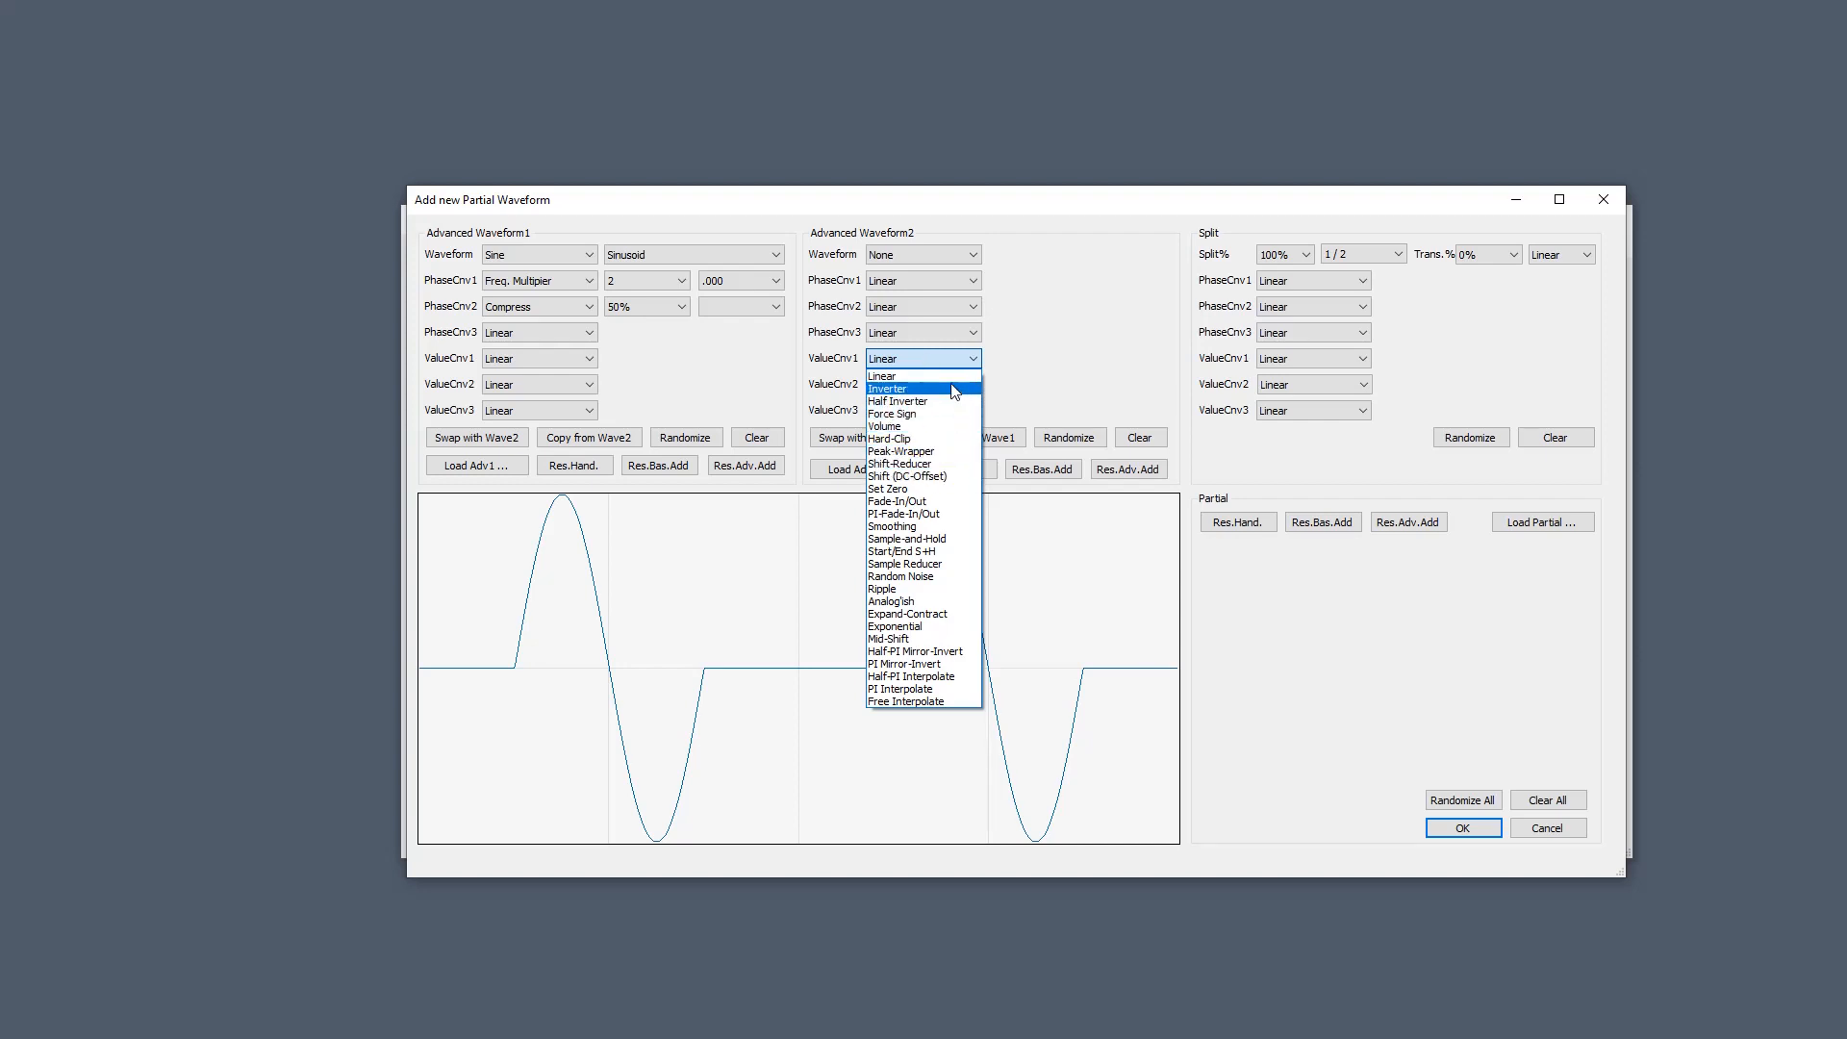
{"action": "left_click", "coordinate": [955, 390]}
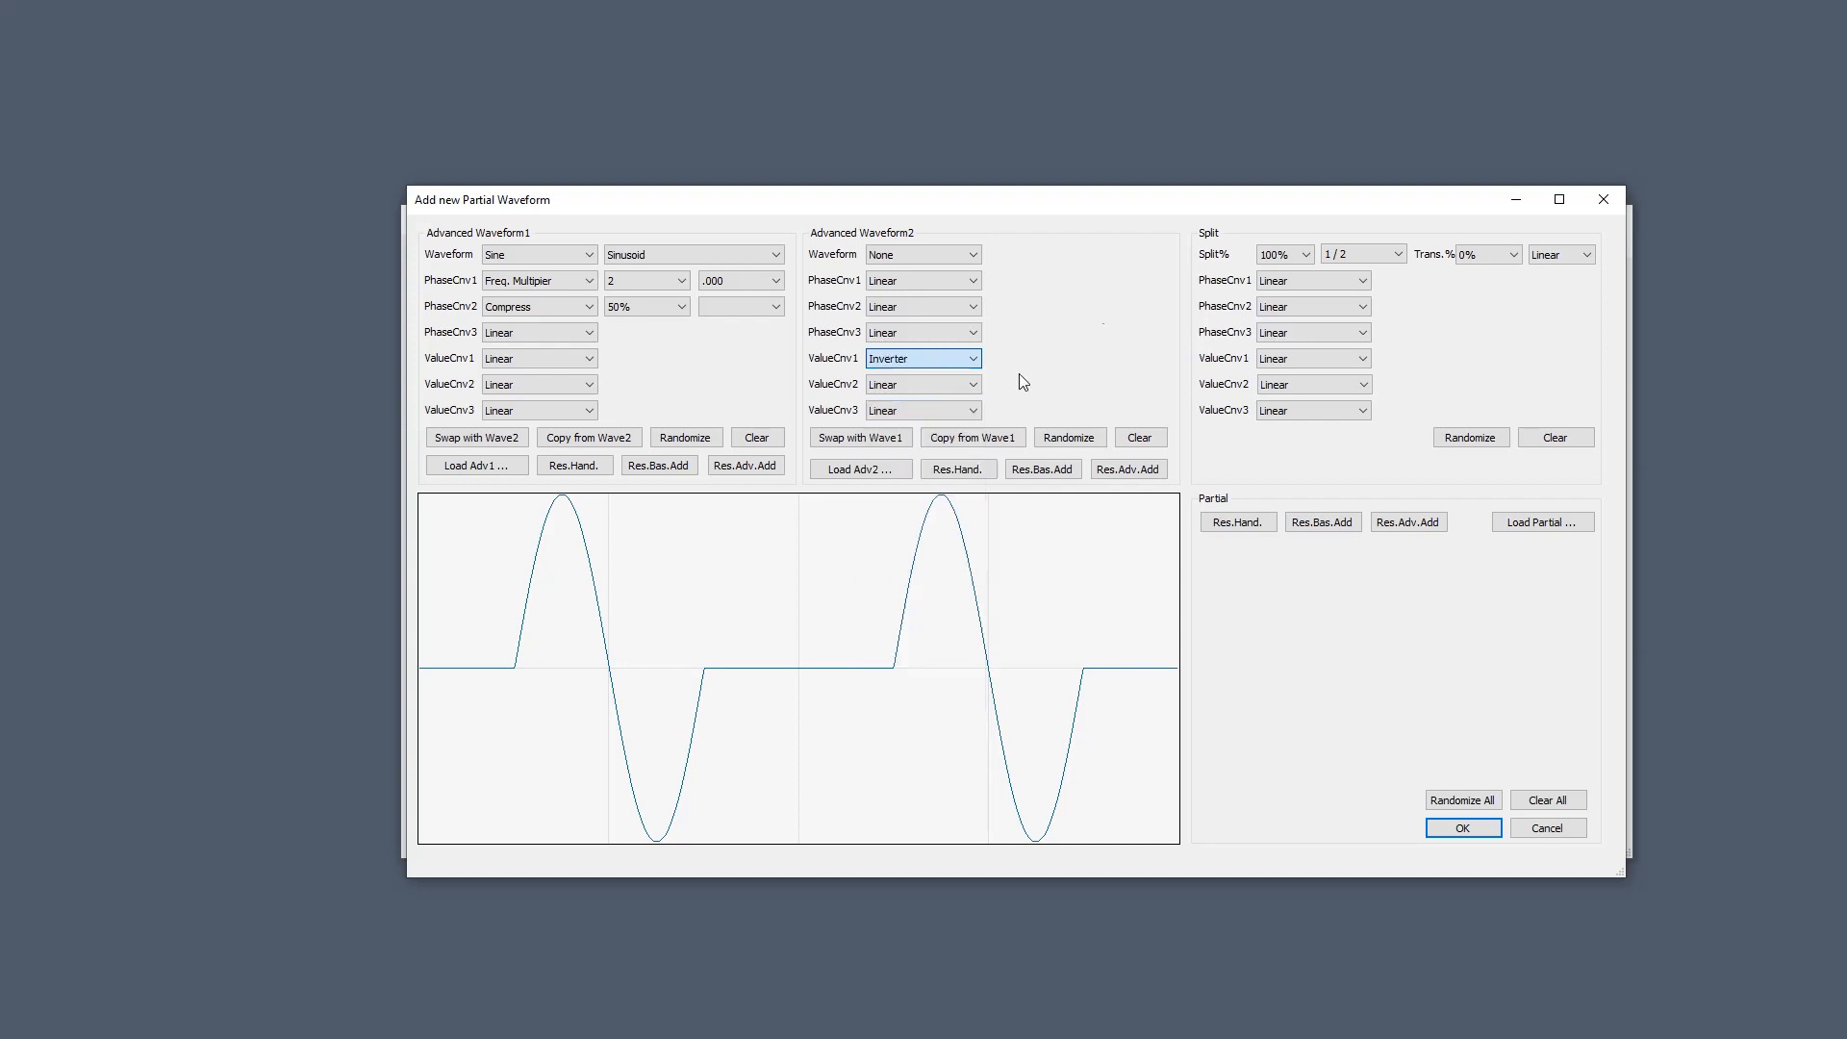
{"action": "left_click", "coordinate": [1305, 361]}
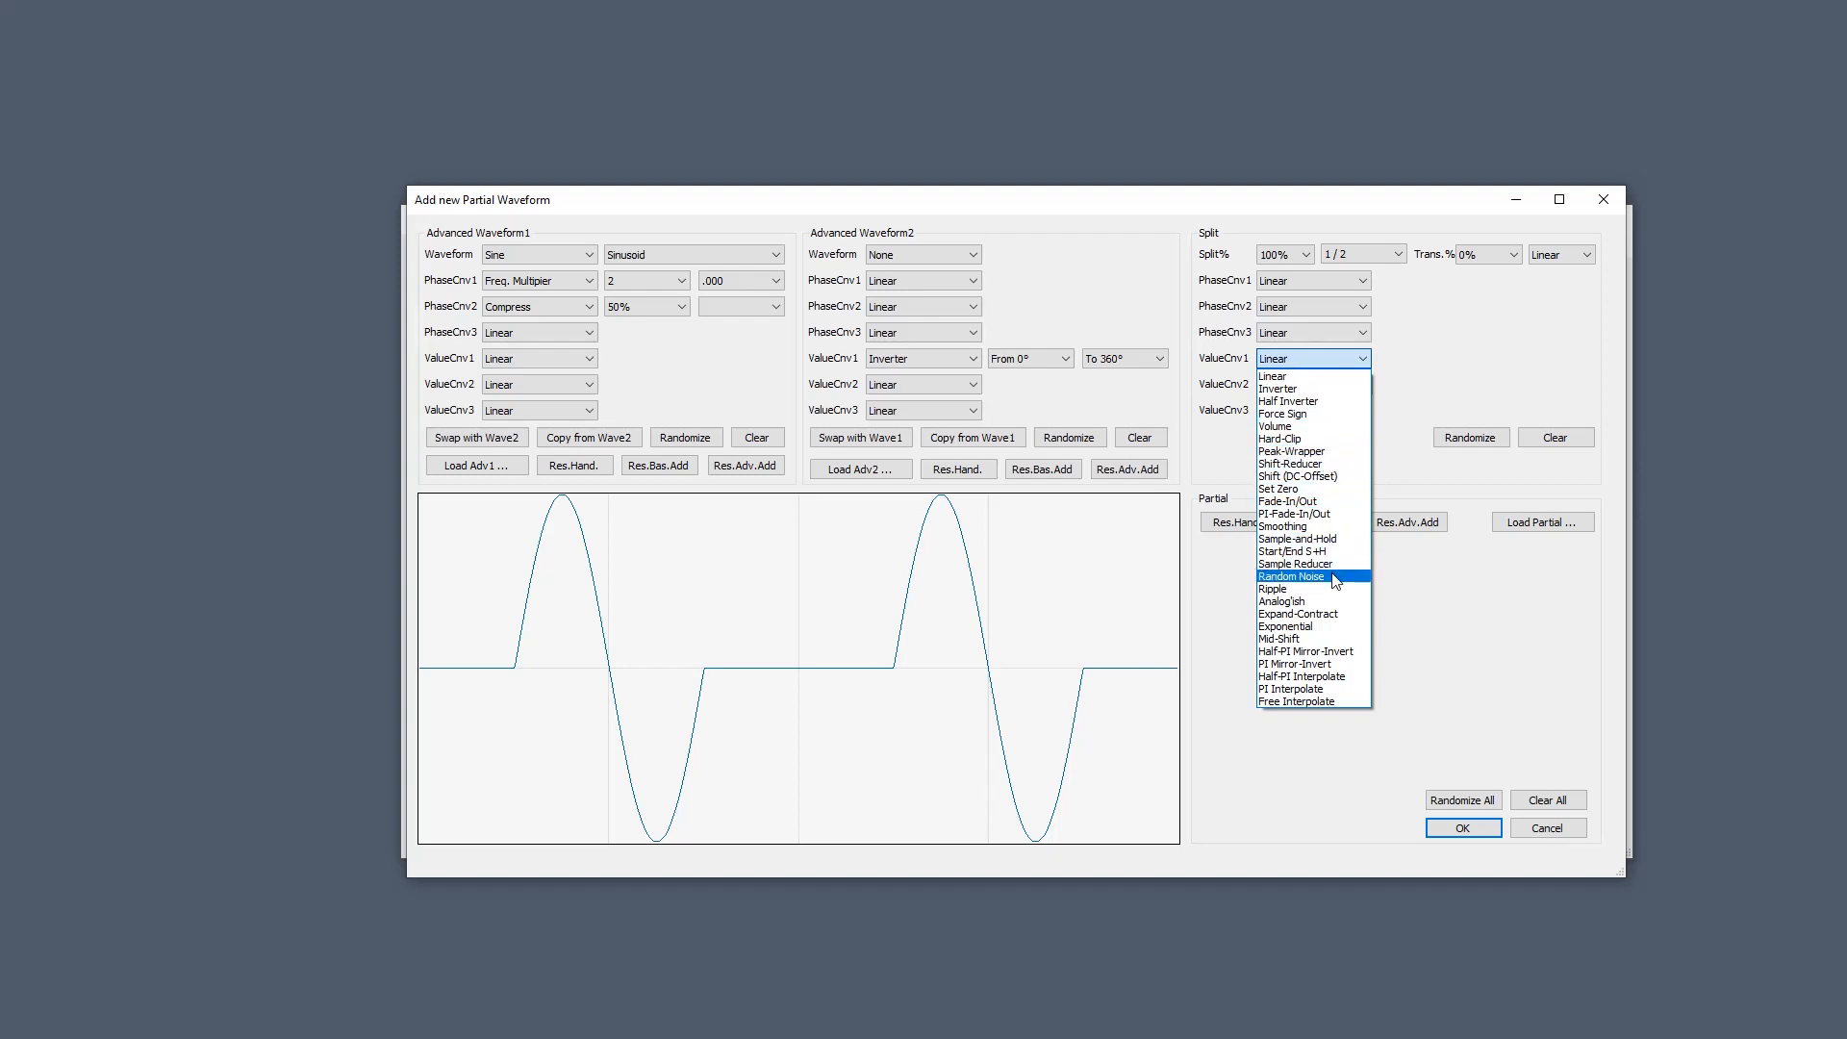
{"action": "left_click", "coordinate": [1295, 391]}
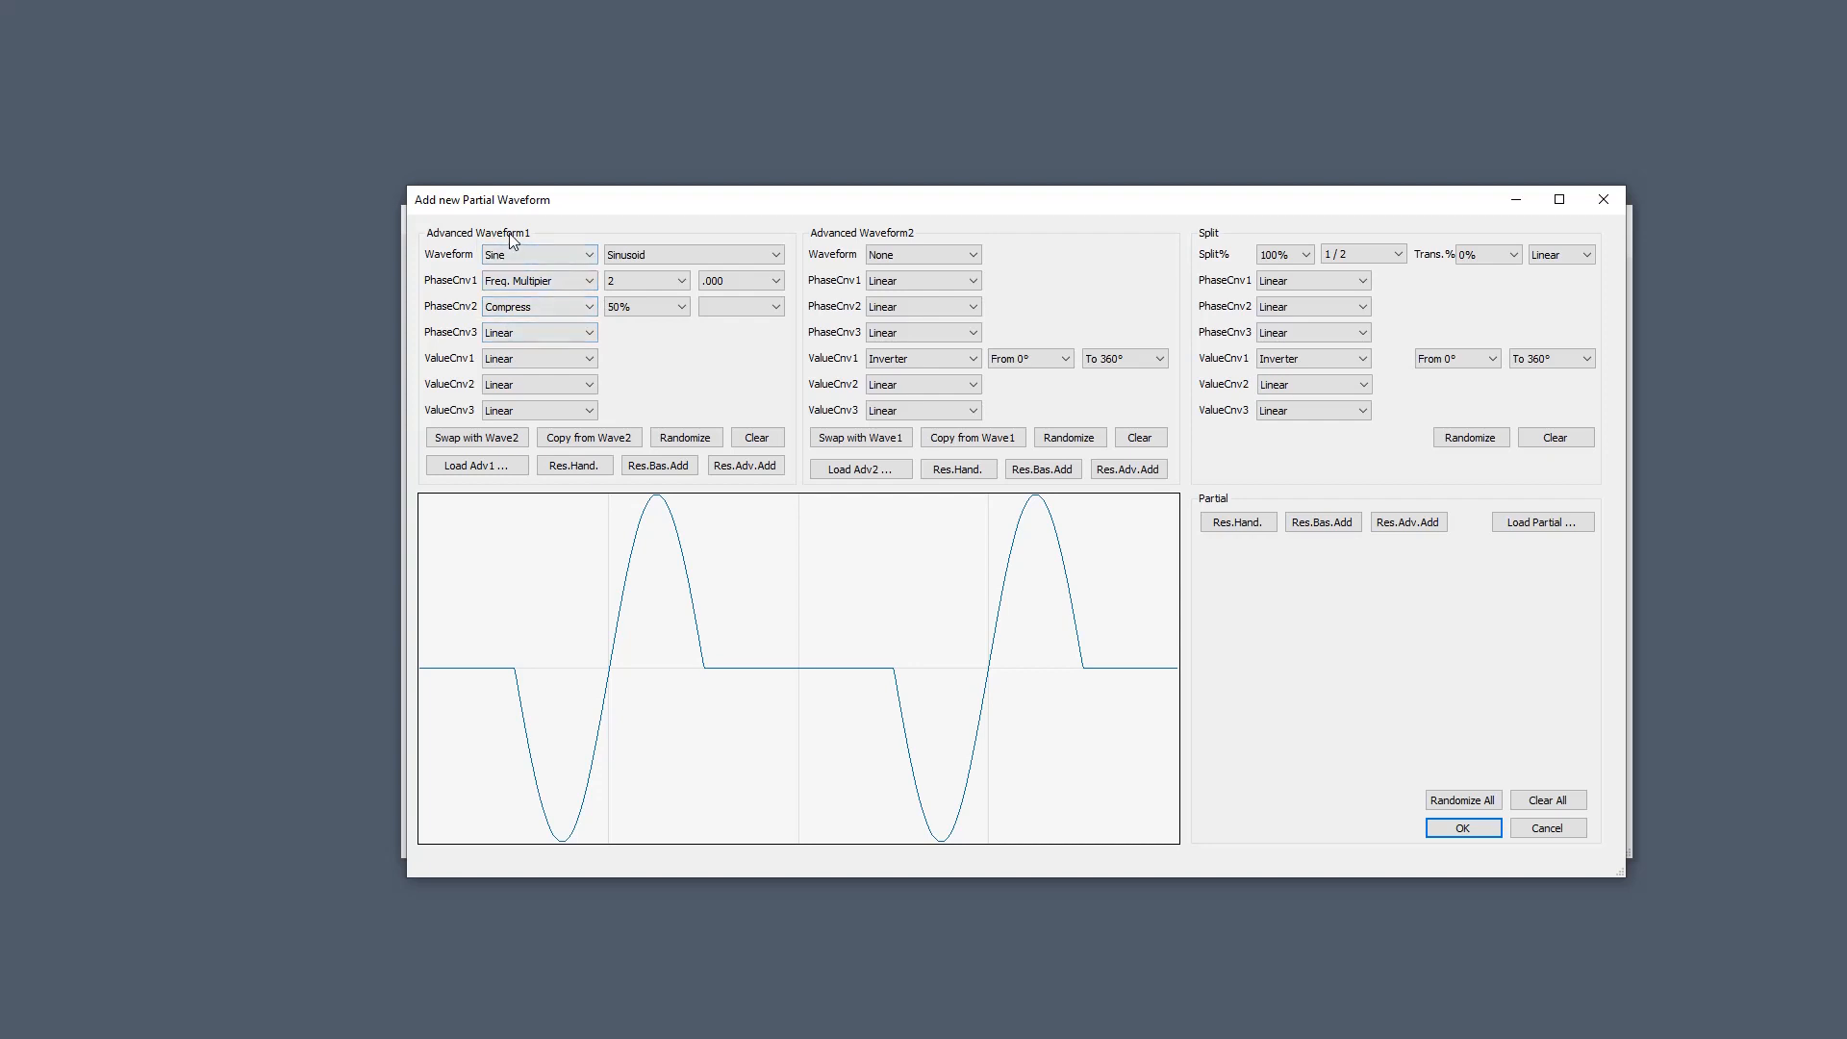
Limit the split's Inverter to run from 0° to 180°.
{"action": "left_click", "coordinate": [1580, 360]}
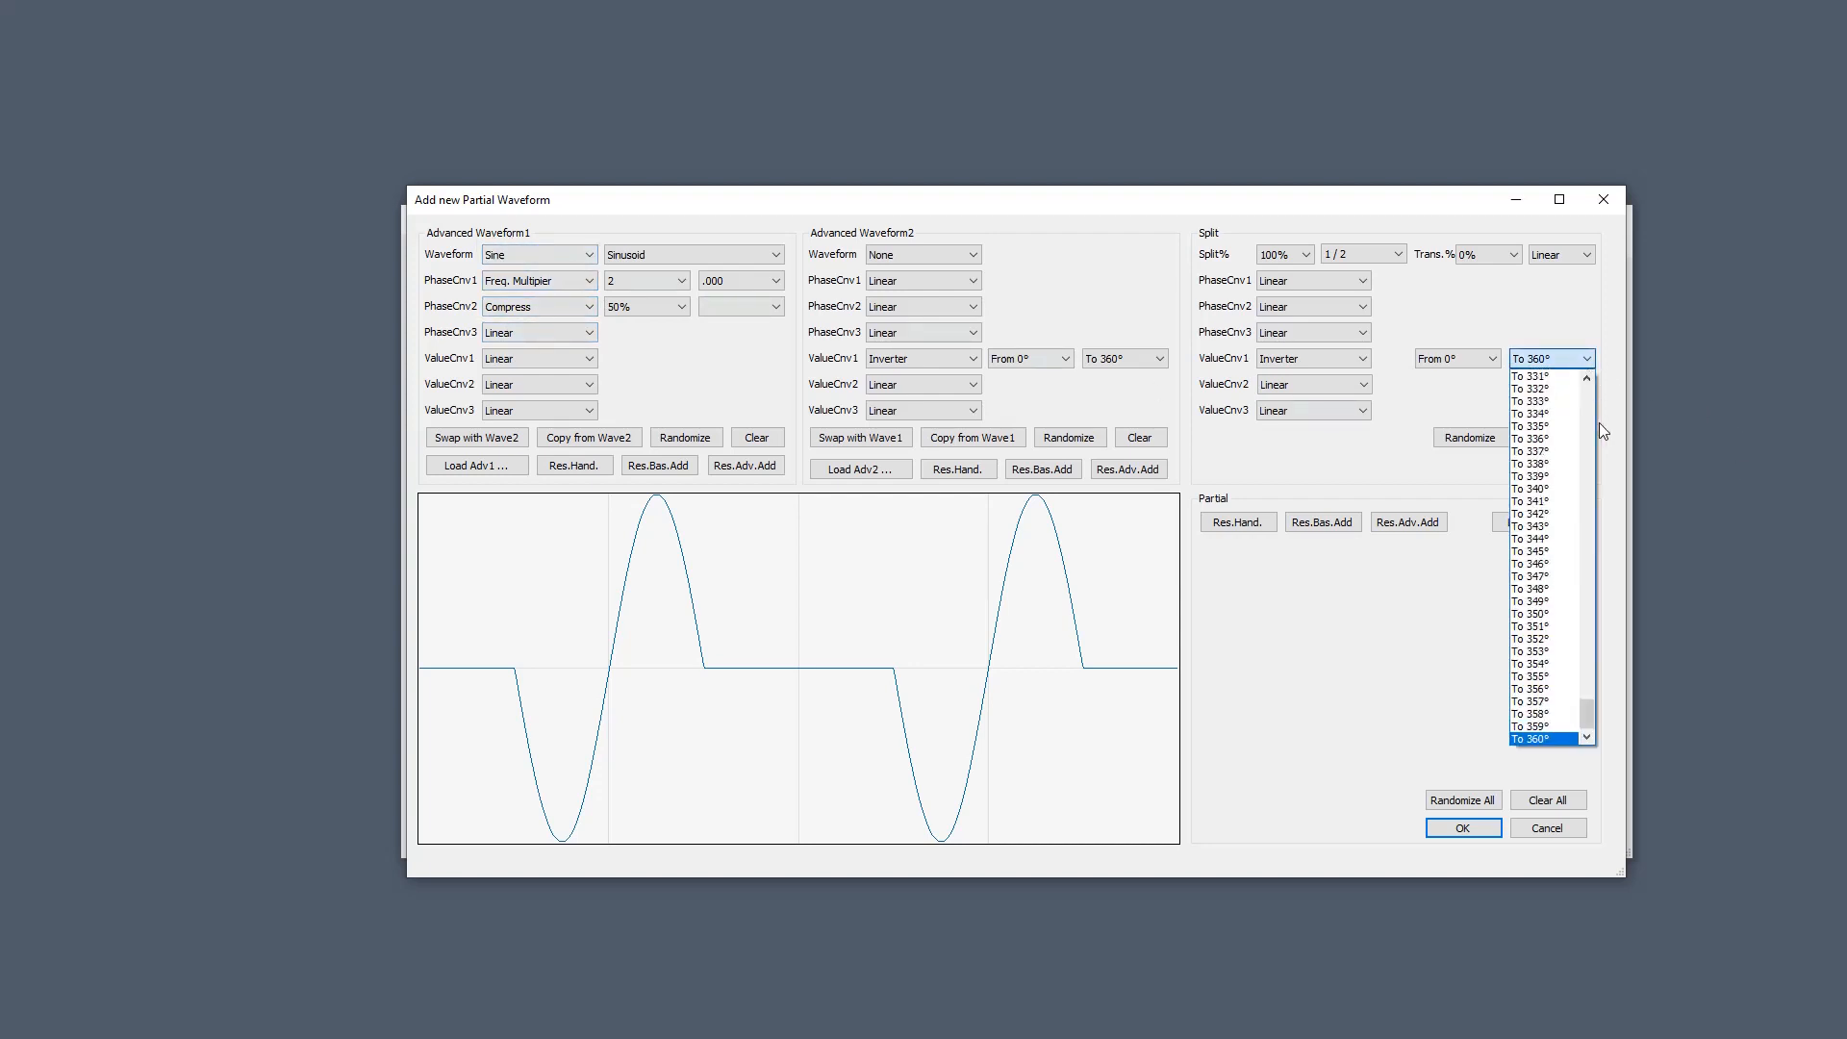
{"action": "scroll", "coordinate": [1586, 431], "scroll_direction": "up", "scroll_amount": 20}
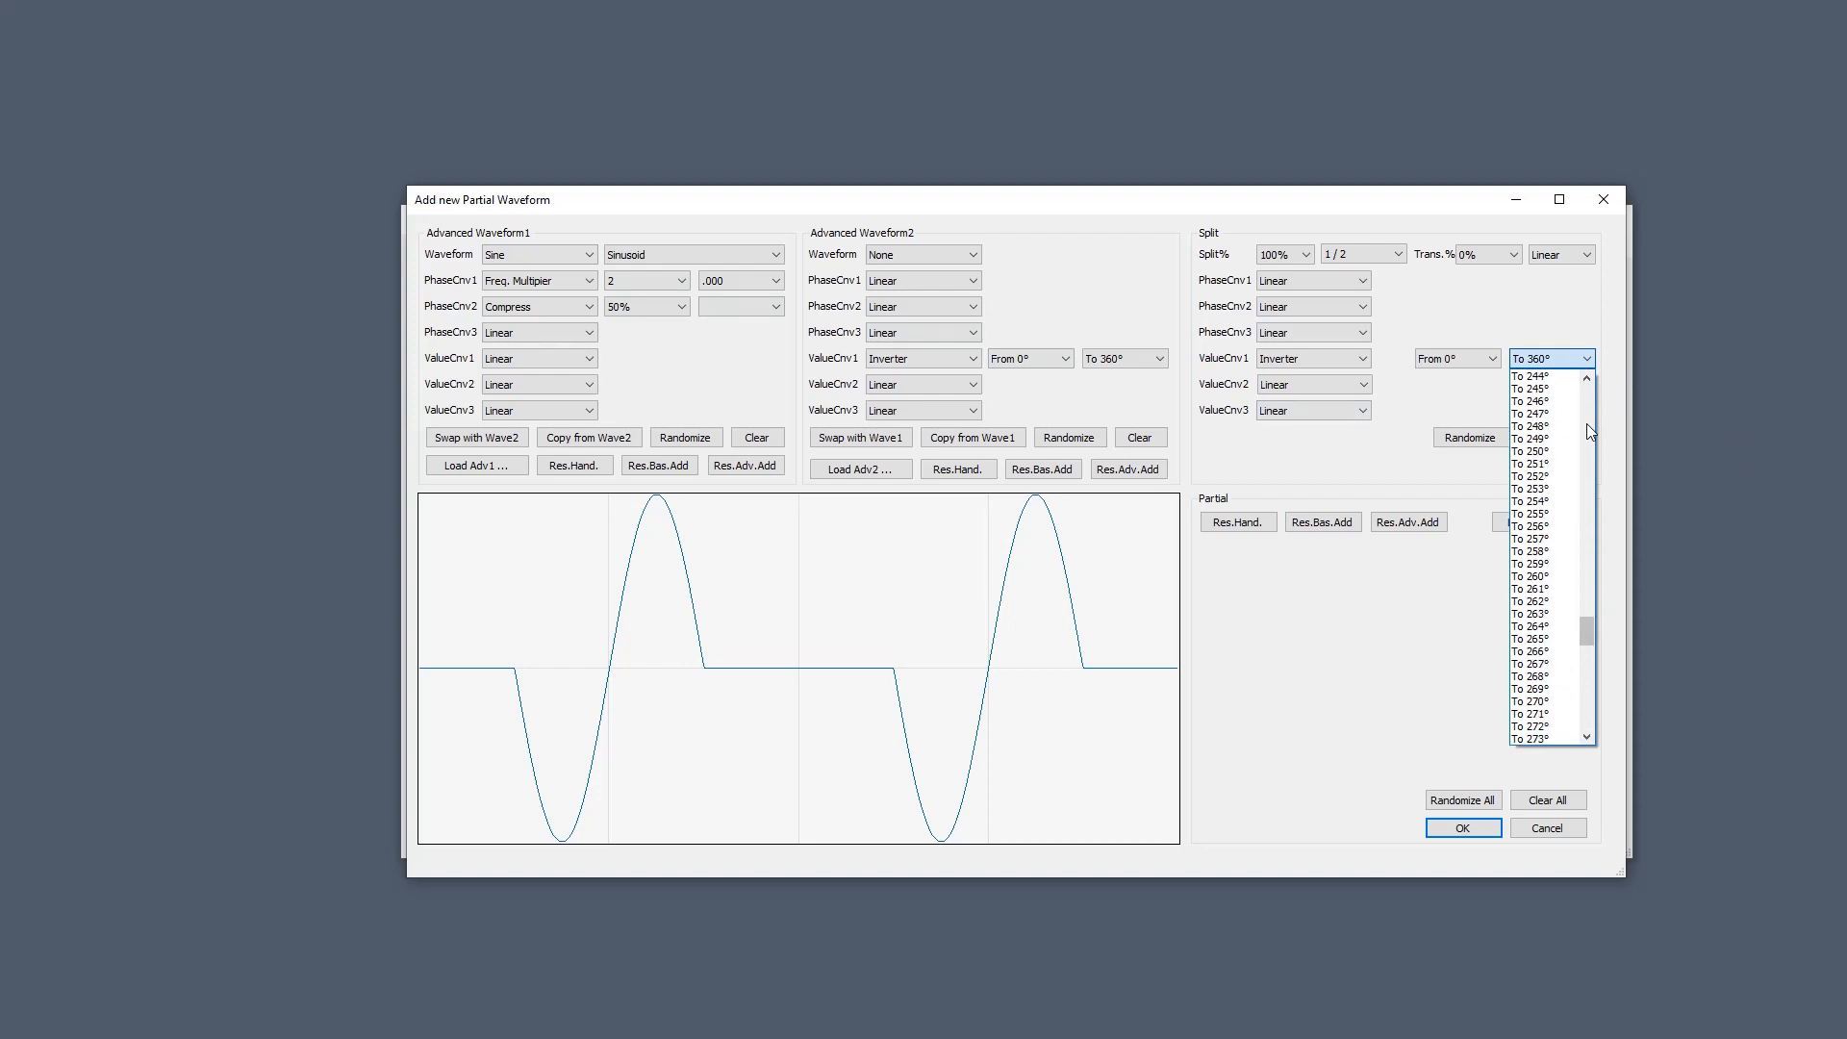
{"action": "scroll", "coordinate": [1588, 435], "scroll_direction": "up", "scroll_amount": 19}
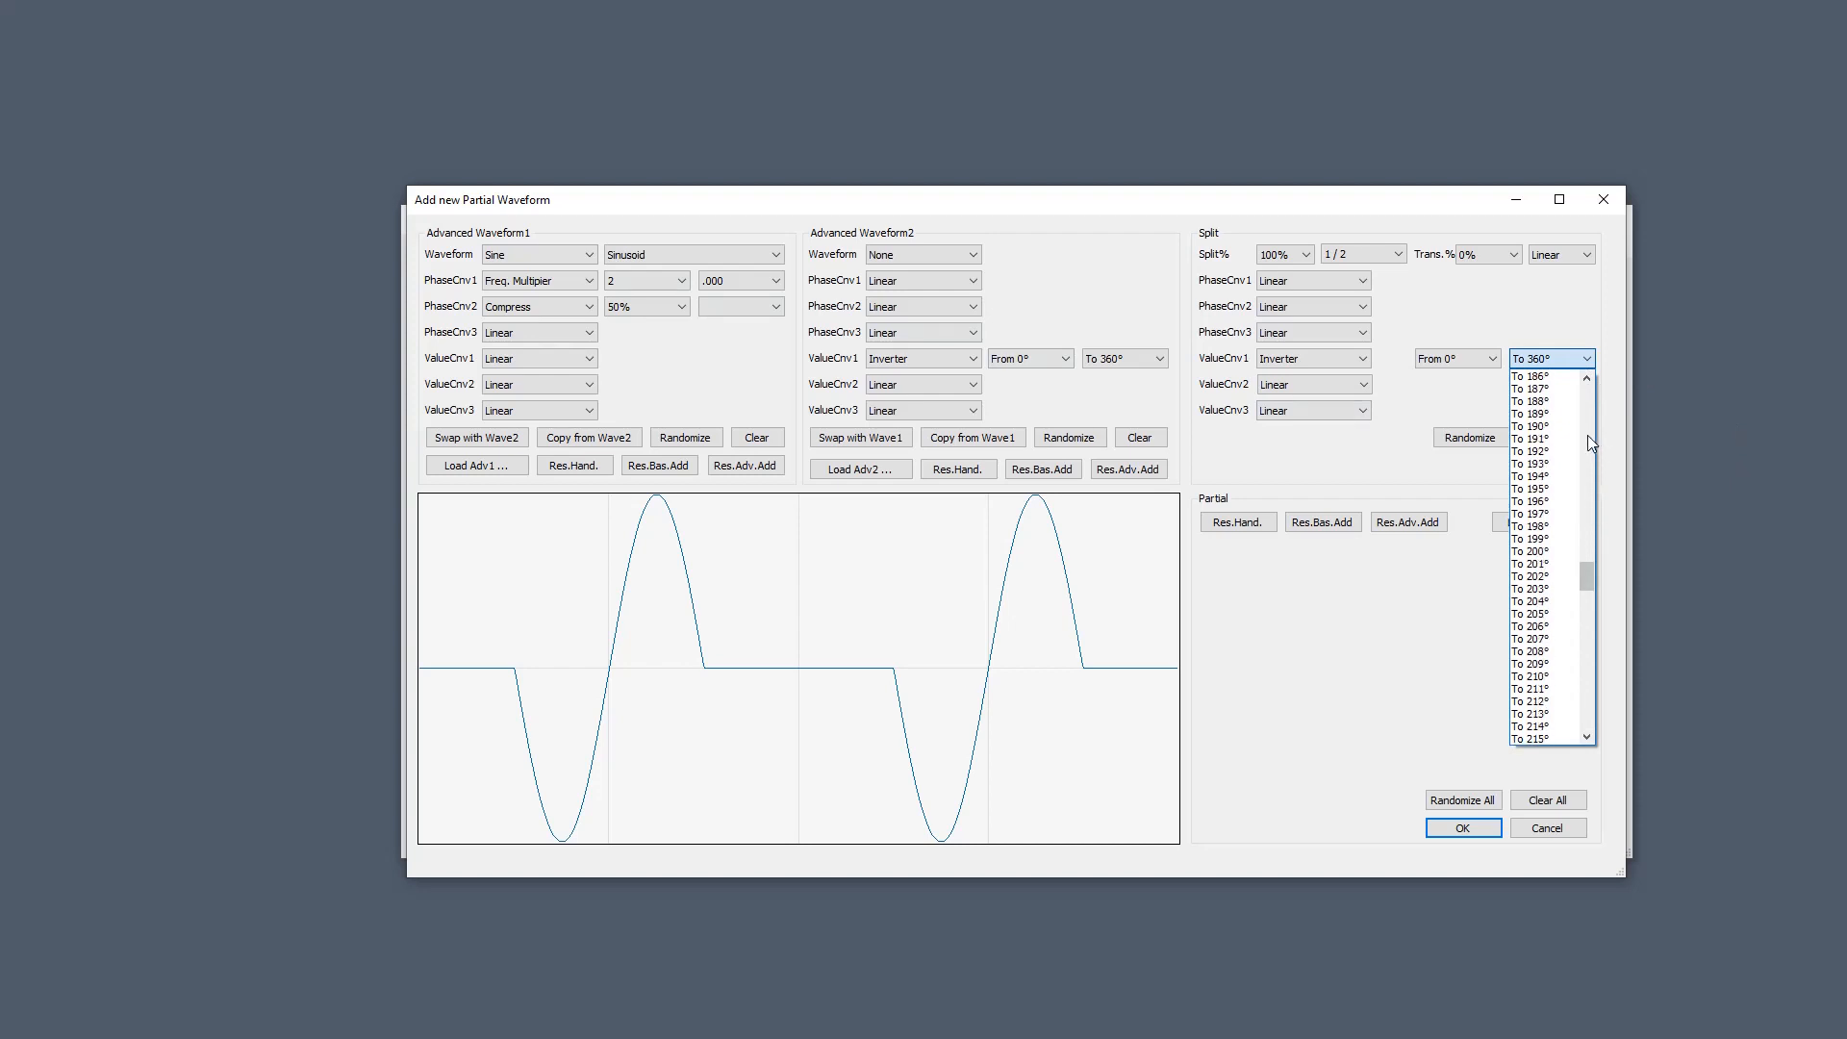
{"action": "left_click", "coordinate": [1587, 434]}
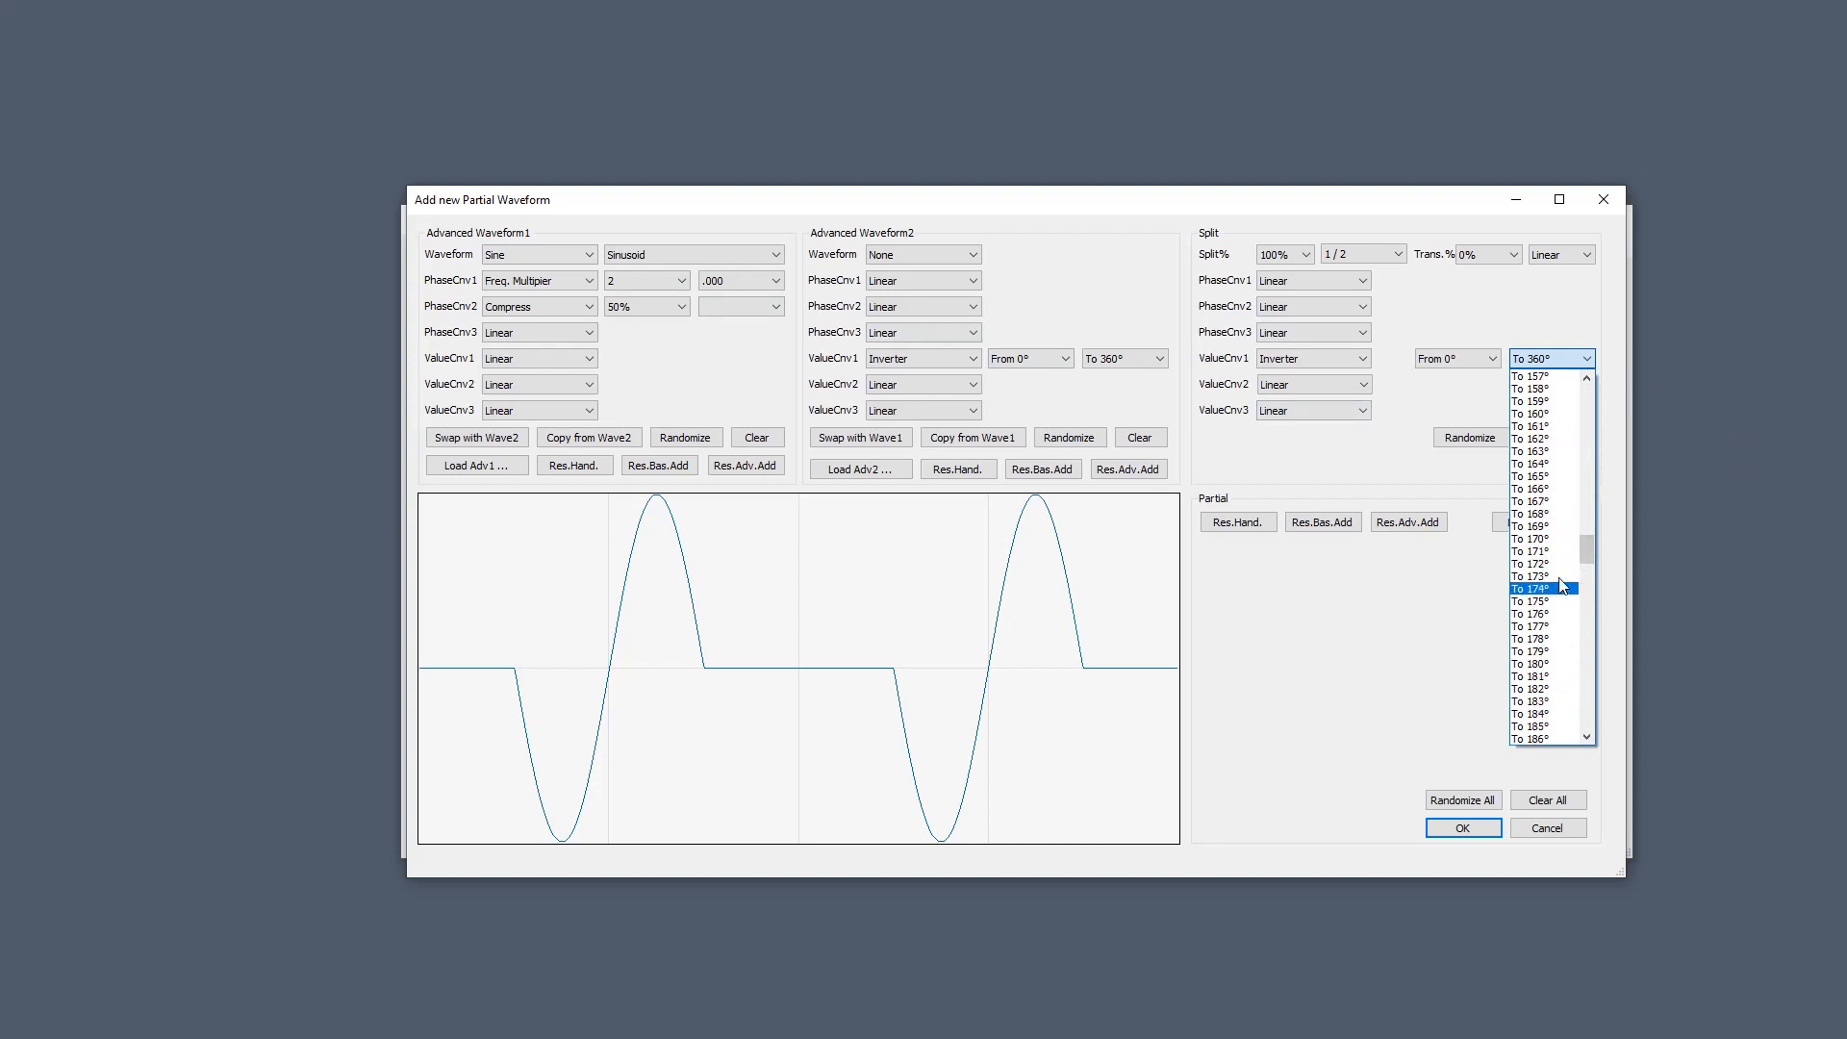
{"action": "left_click", "coordinate": [1555, 665]}
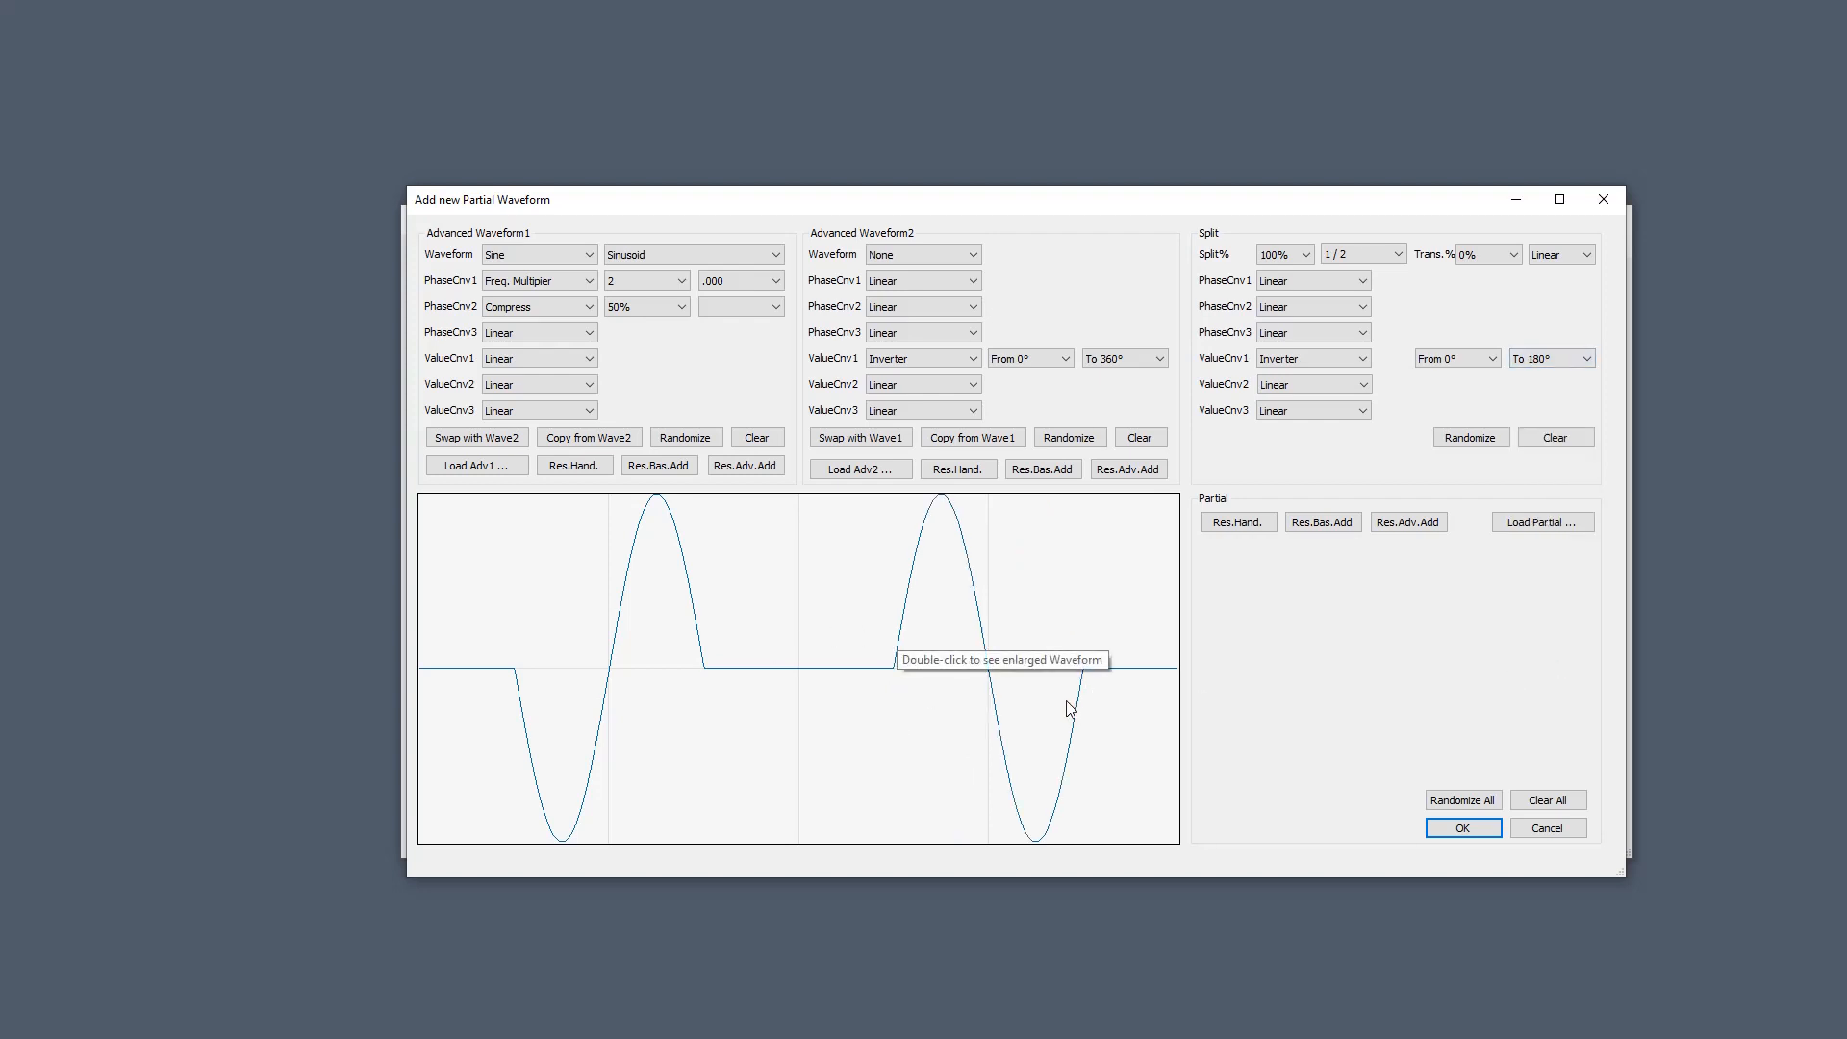
Return Wave2's value converter to Linear, leaving its phase converter unchanged.
{"action": "left_click", "coordinate": [947, 366]}
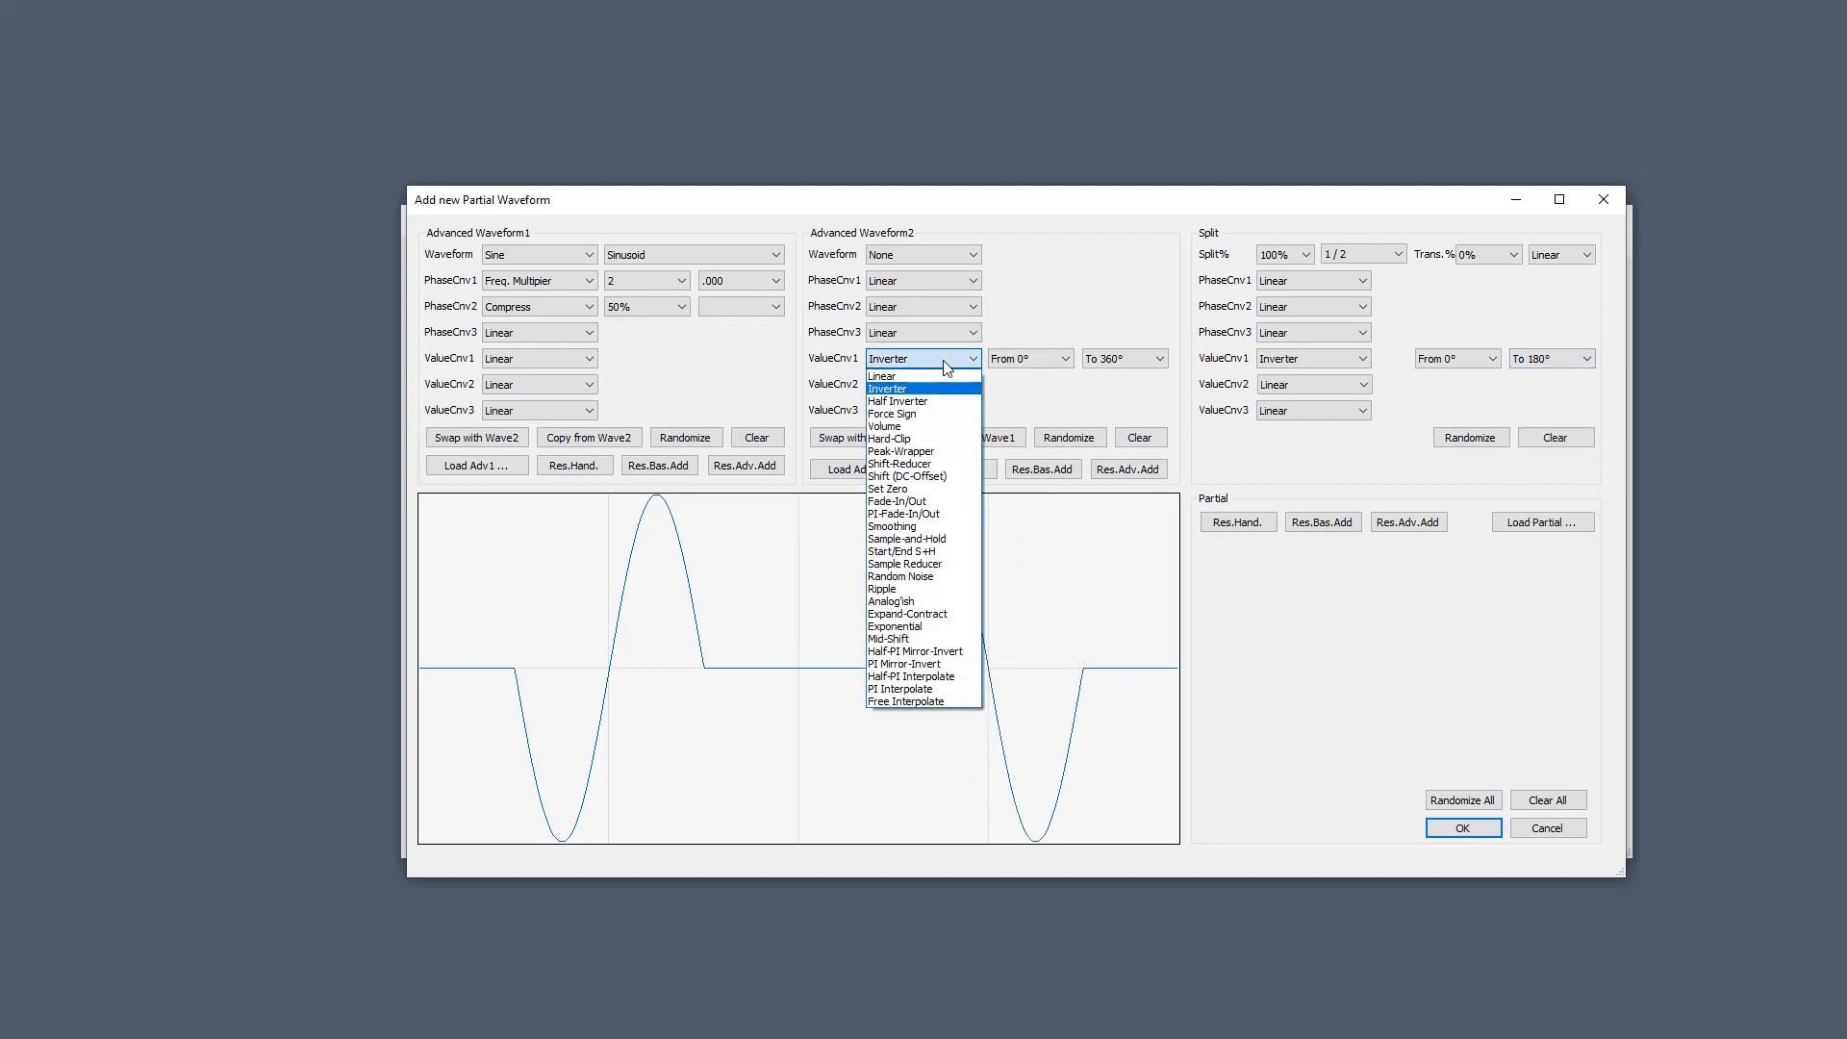
{"action": "left_click", "coordinate": [921, 376]}
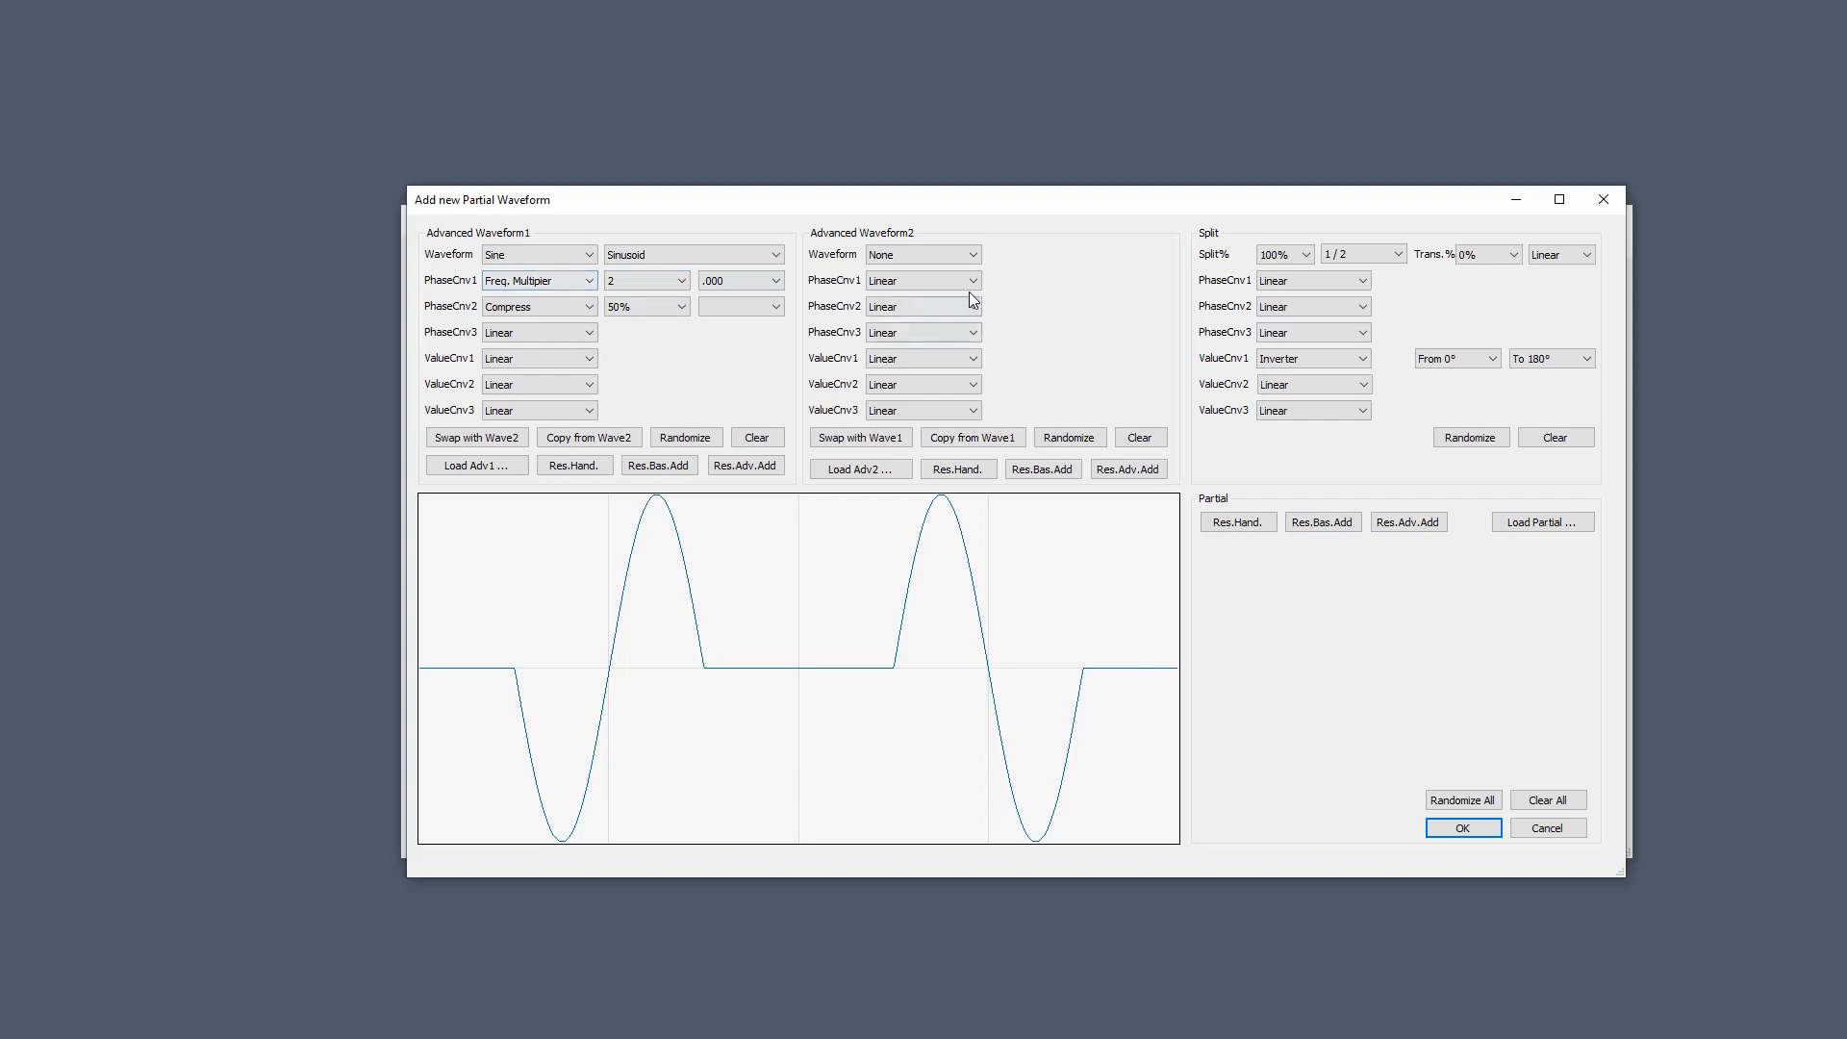
{"action": "left_click", "coordinate": [915, 282]}
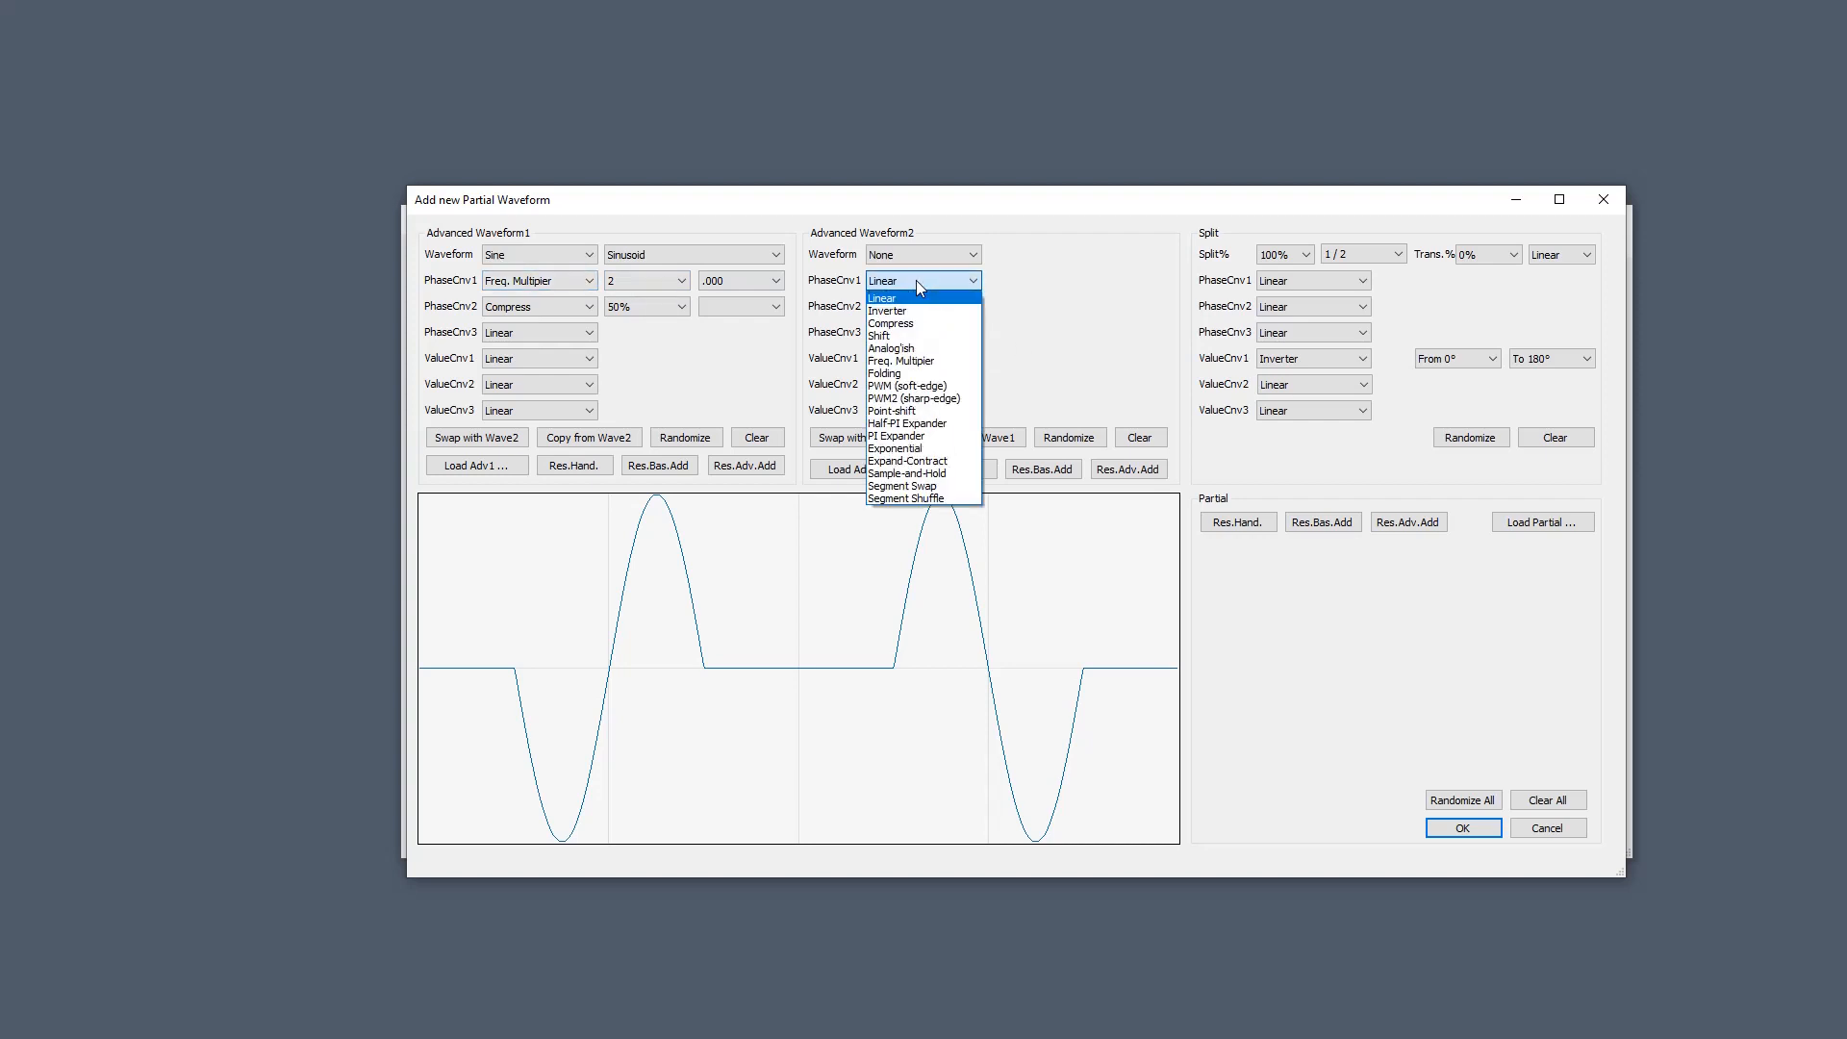
{"action": "left_click", "coordinate": [1127, 204]}
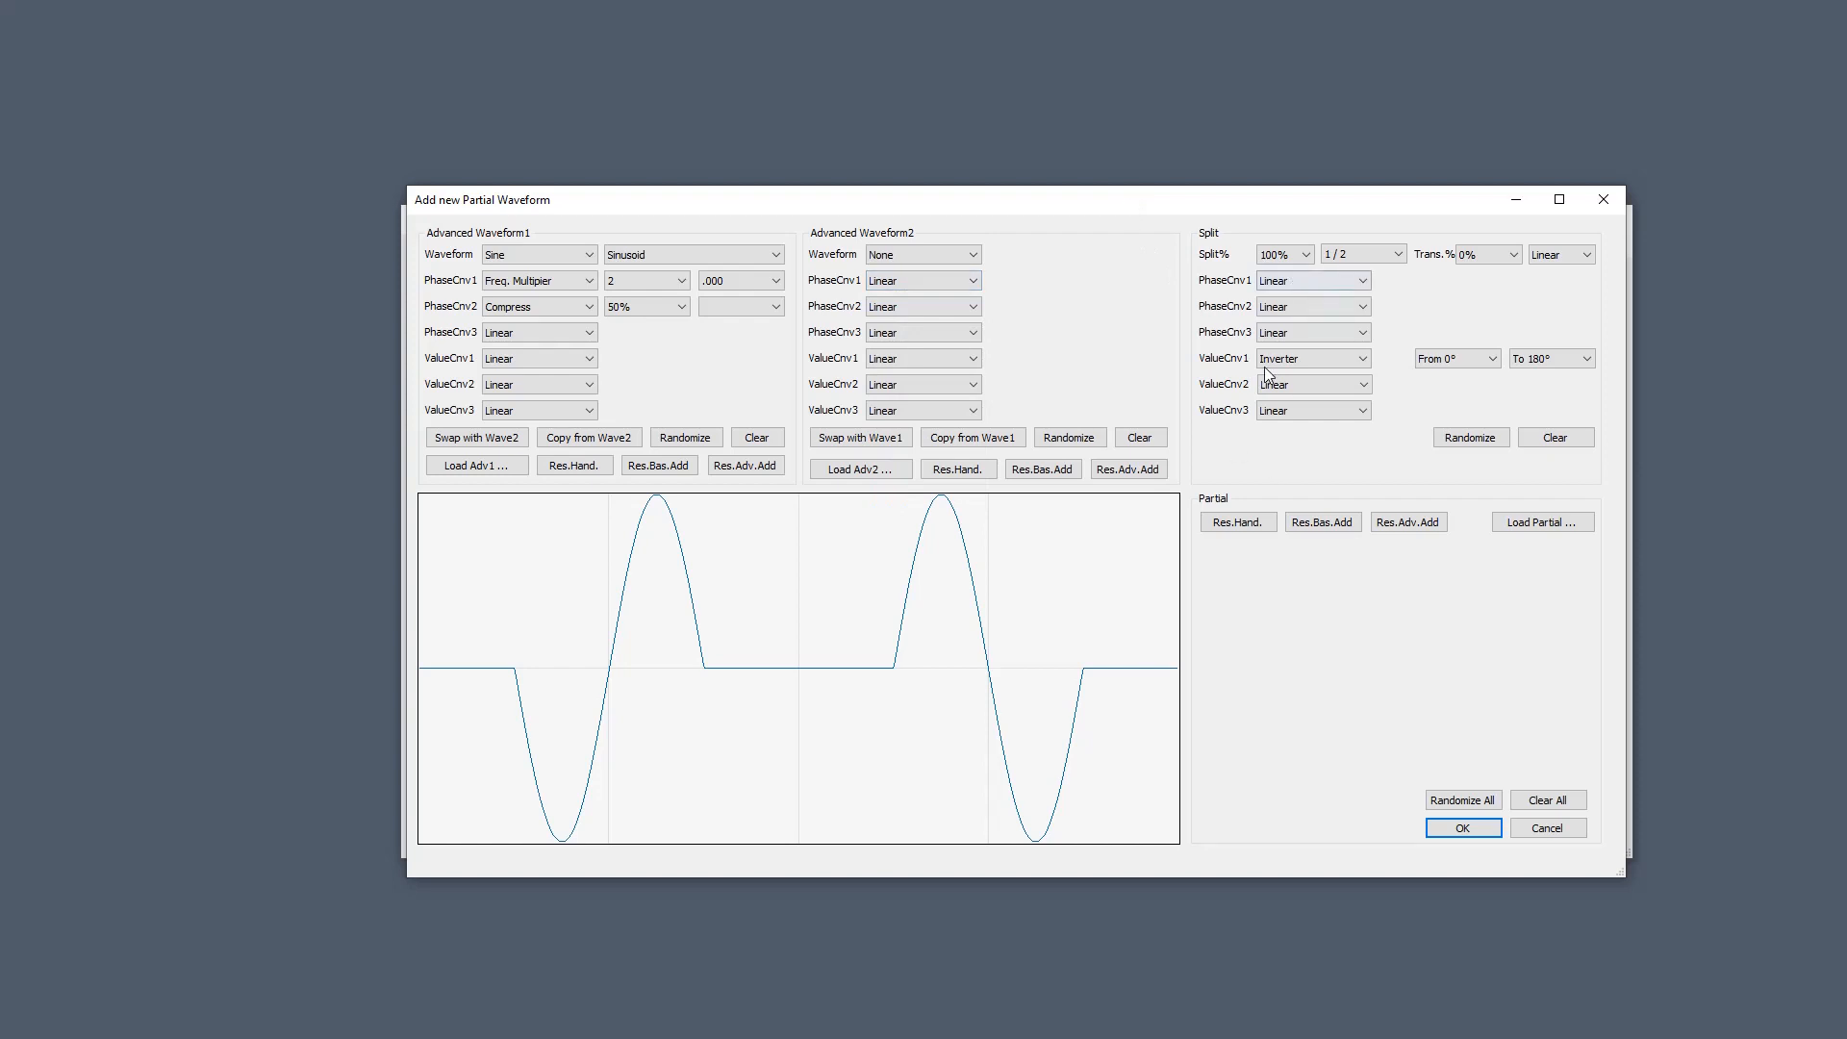